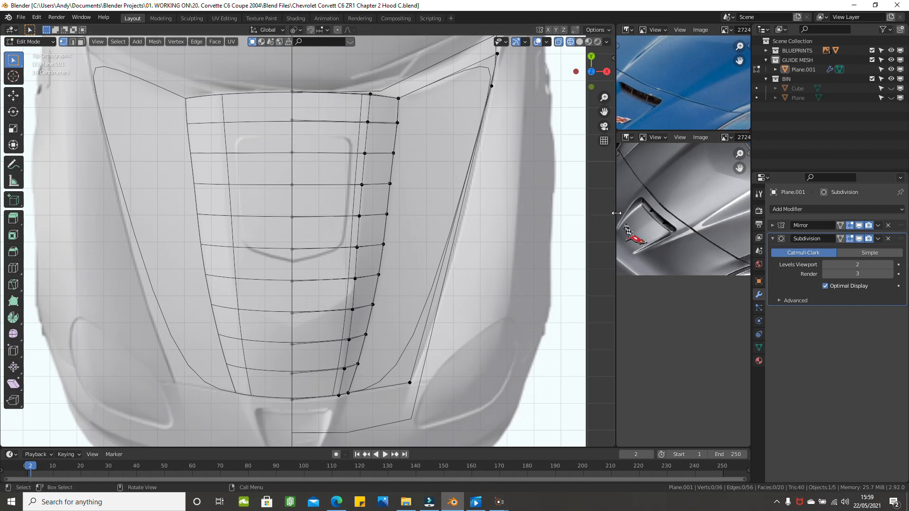
Enlarge the 27247.jpg reference photo to examine the hood's creases and front edge, and restore the wide 3D viewport.
drag(617, 213, 284, 213)
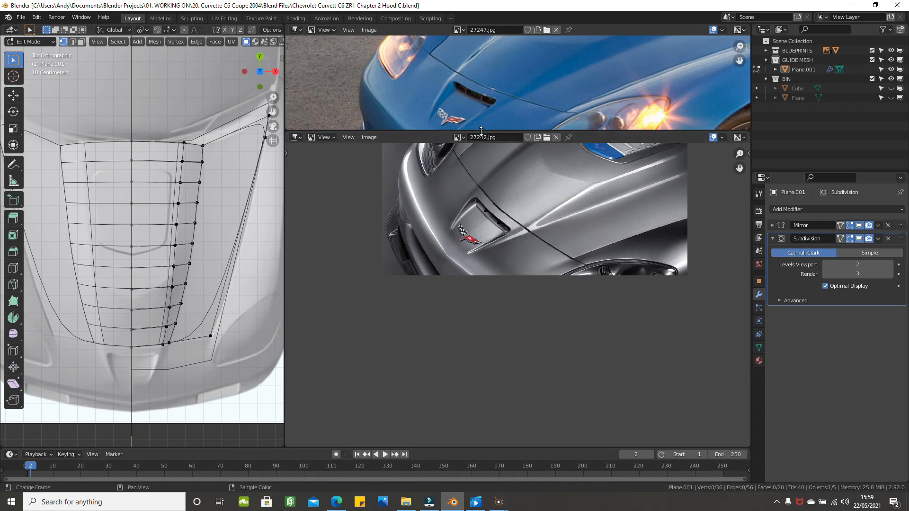
drag(481, 131, 481, 335)
middle_drag(593, 204, 490, 223)
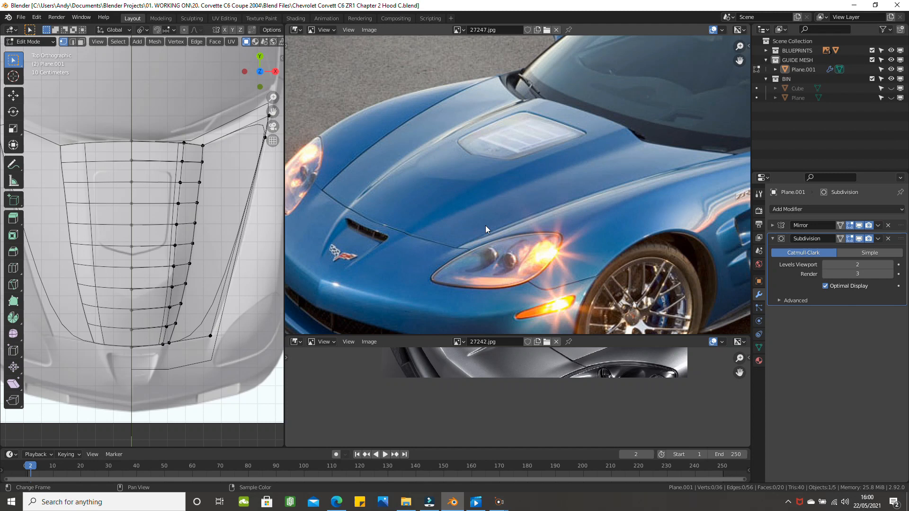
drag(501, 334, 560, 320)
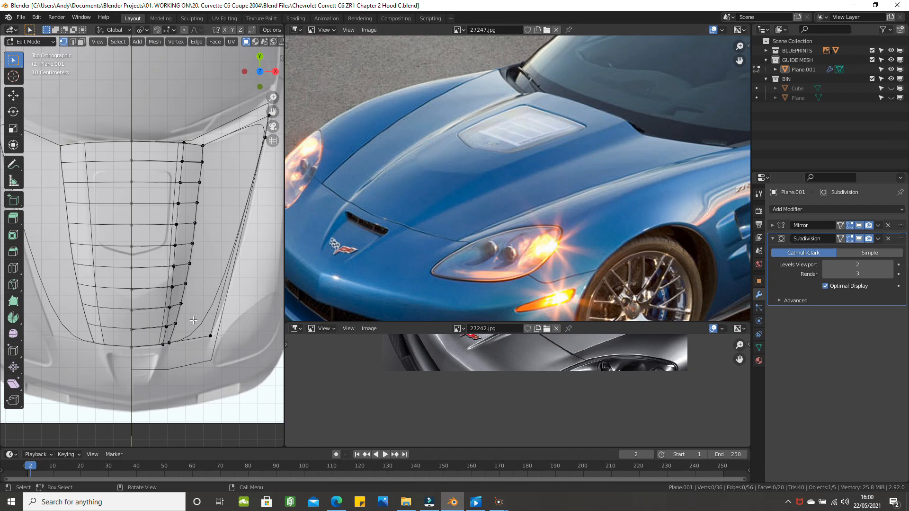
scroll(426, 214, up, 2)
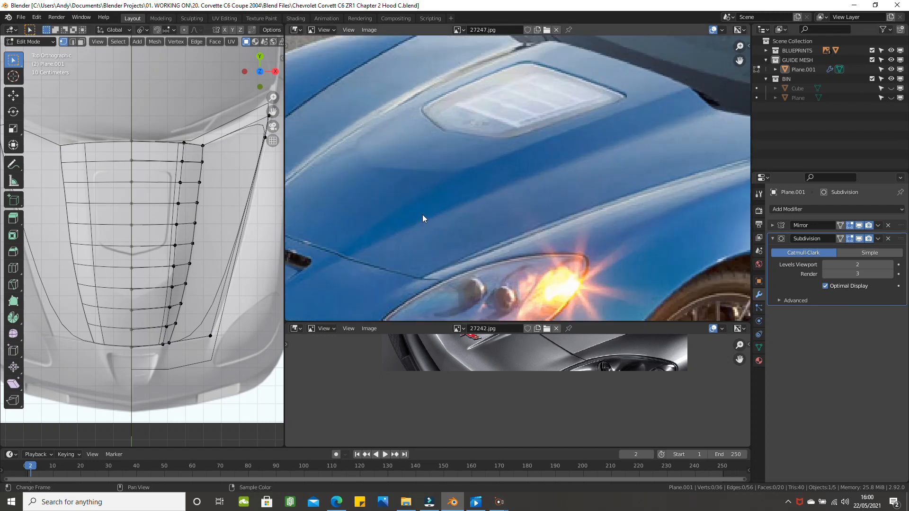
scroll(360, 236, down, 1)
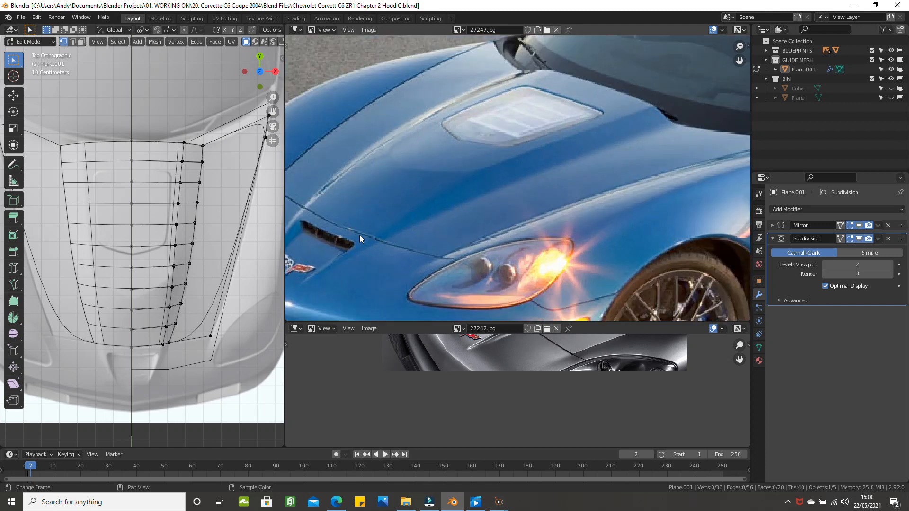
scroll(622, 190, down, 1)
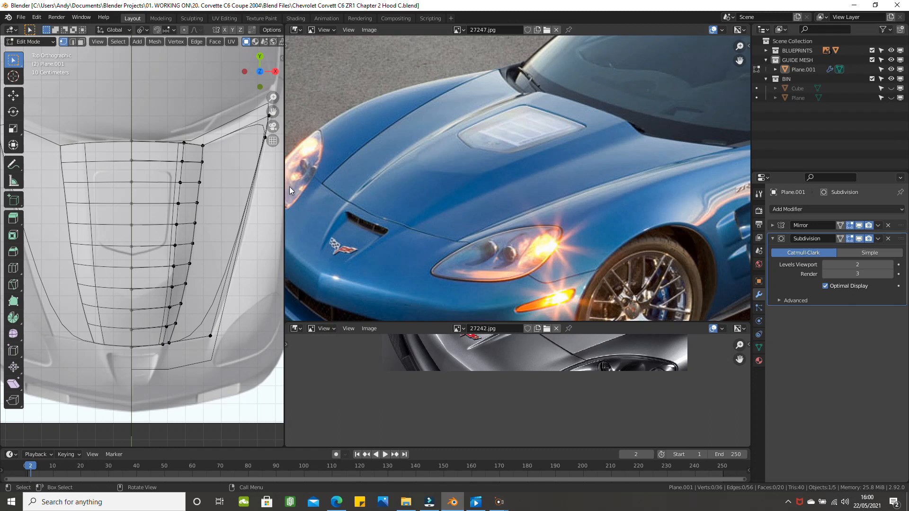
scroll(393, 205, up, 2)
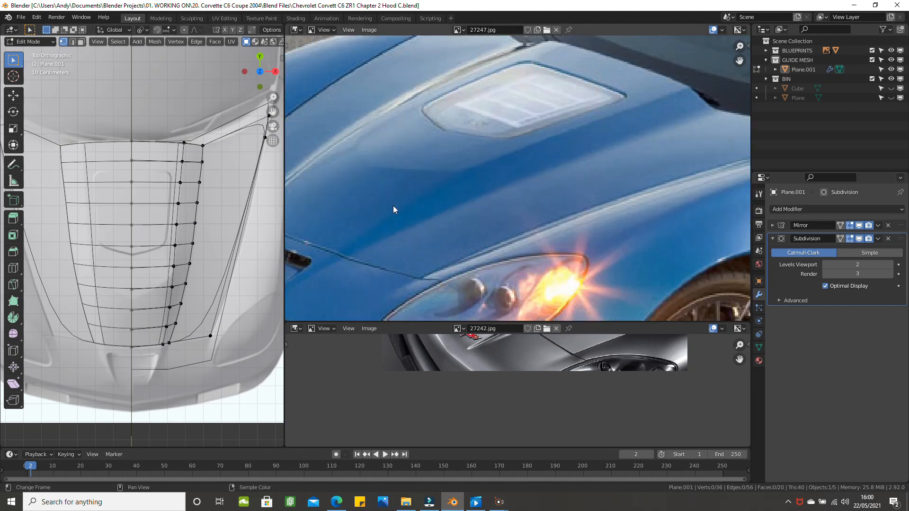
middle_drag(395, 202, 515, 184)
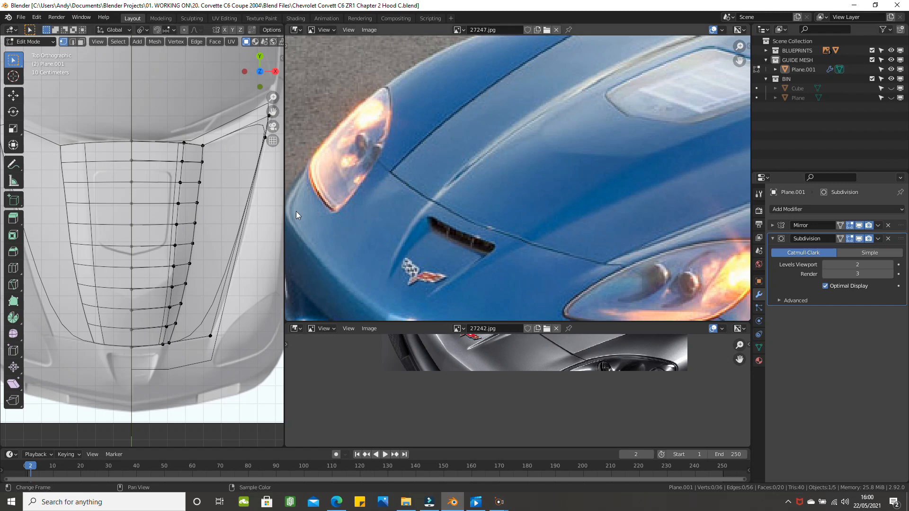
drag(285, 225, 733, 200)
scroll(663, 183, down, 1)
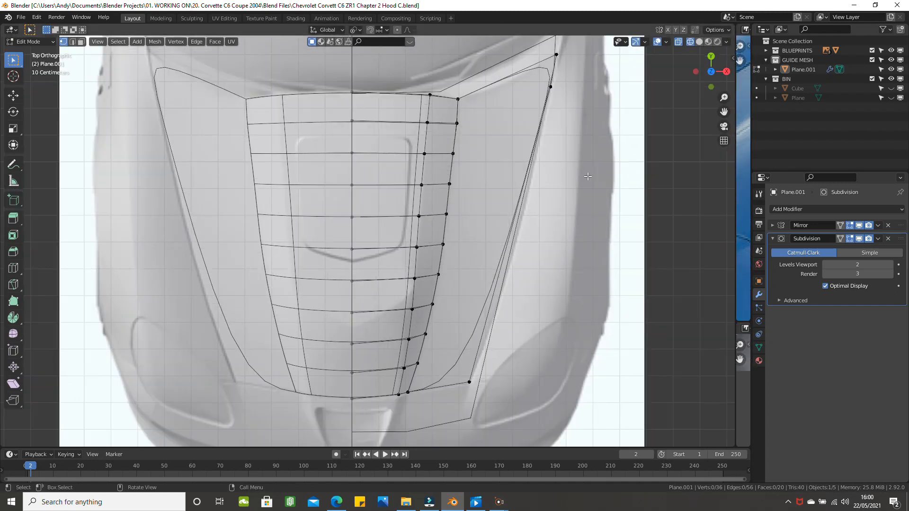
Add two evenly spaced loop cuts across the hood's rear edge between the centre section and the outer corner.
shift+middle_drag(567, 181, 542, 231)
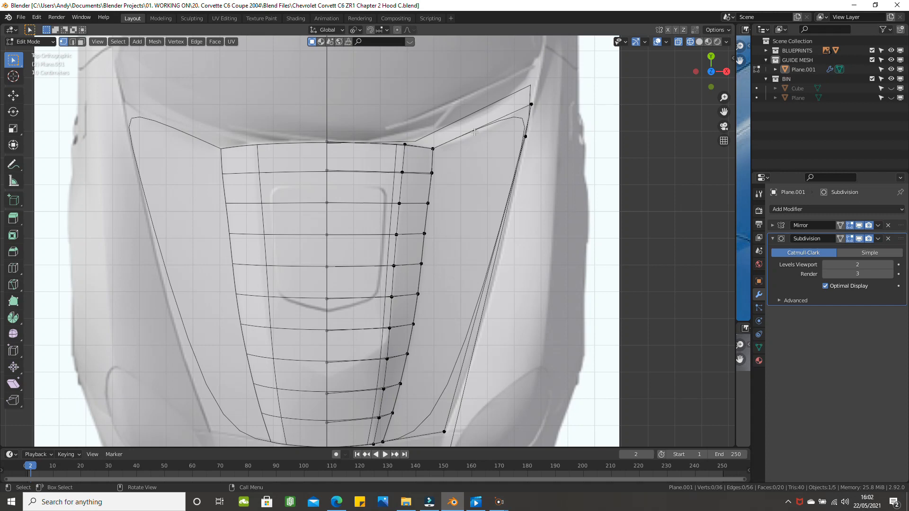
key(ctrl)
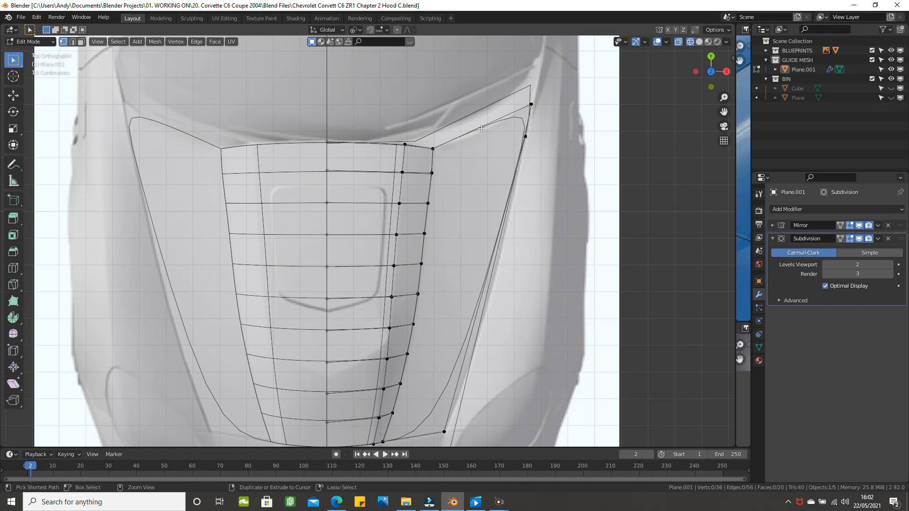
key(ctrl+r)
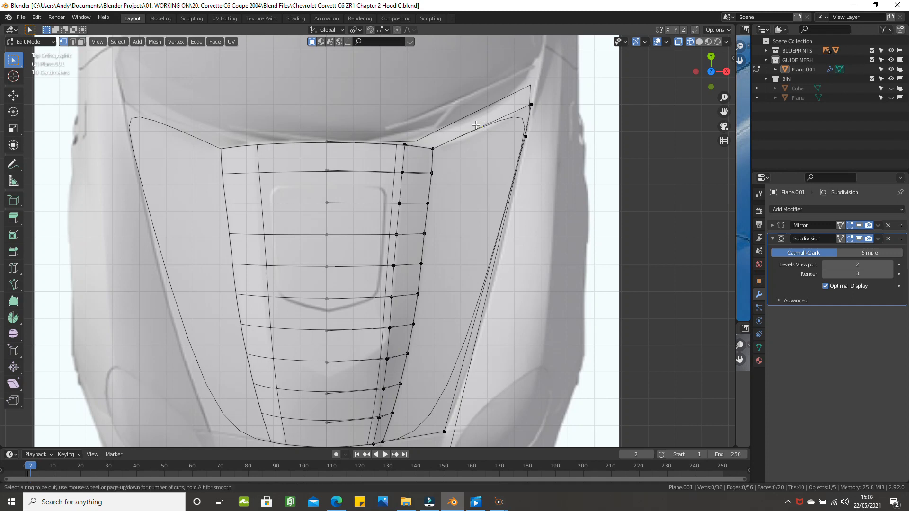
scroll(473, 129, up, 1)
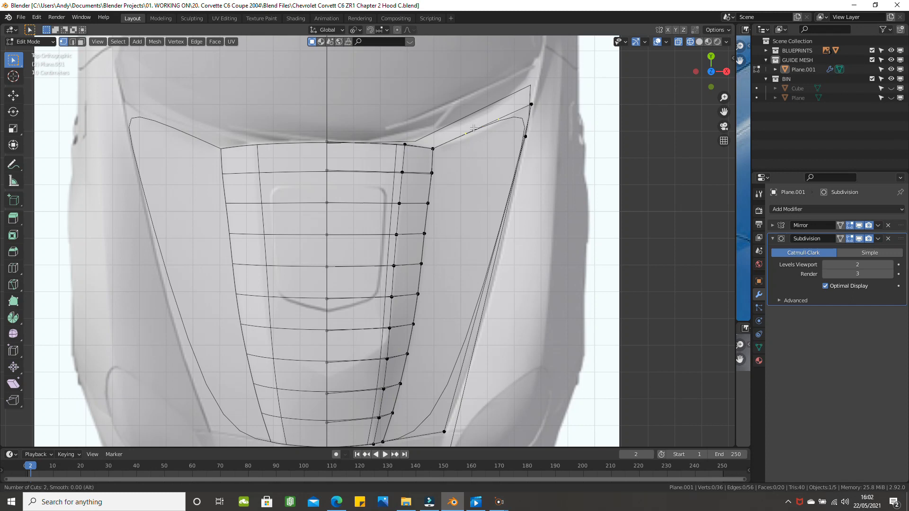
click(473, 128)
right_click(473, 129)
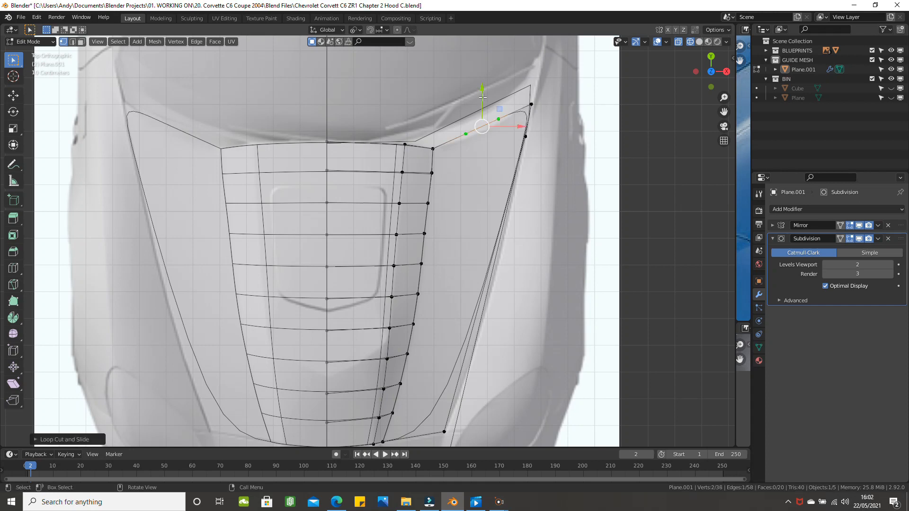
Move both new rear-edge vertices forward along Y in top view to follow the curved hood line on the blueprint.
click(466, 125)
scroll(478, 123, up, 3)
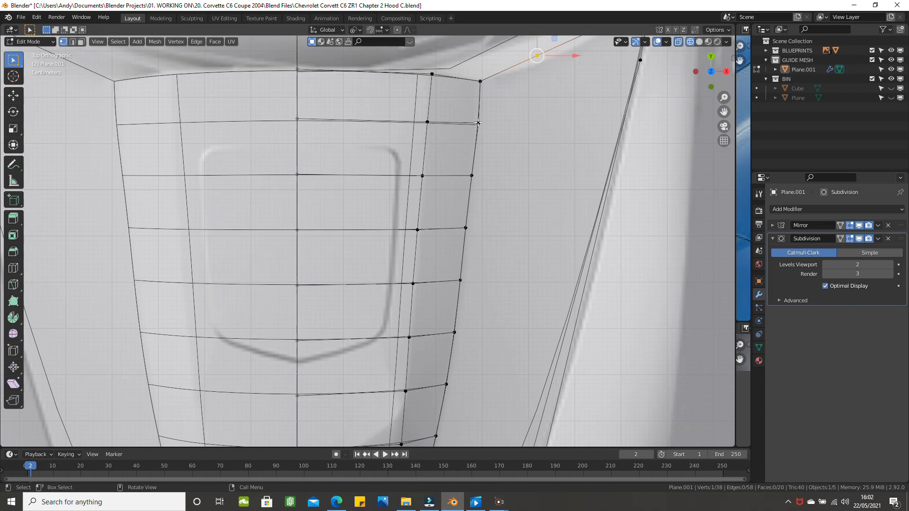
shift+middle_drag(497, 175, 396, 318)
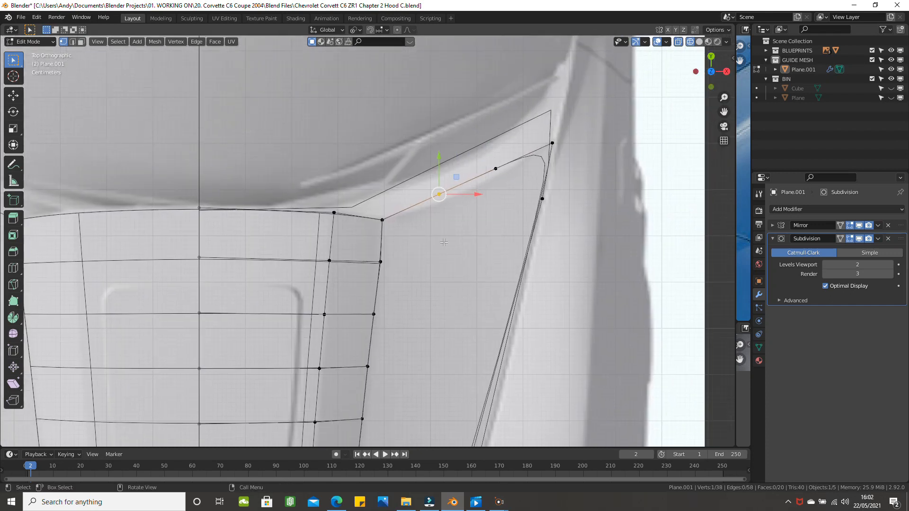
scroll(494, 173, up, 1)
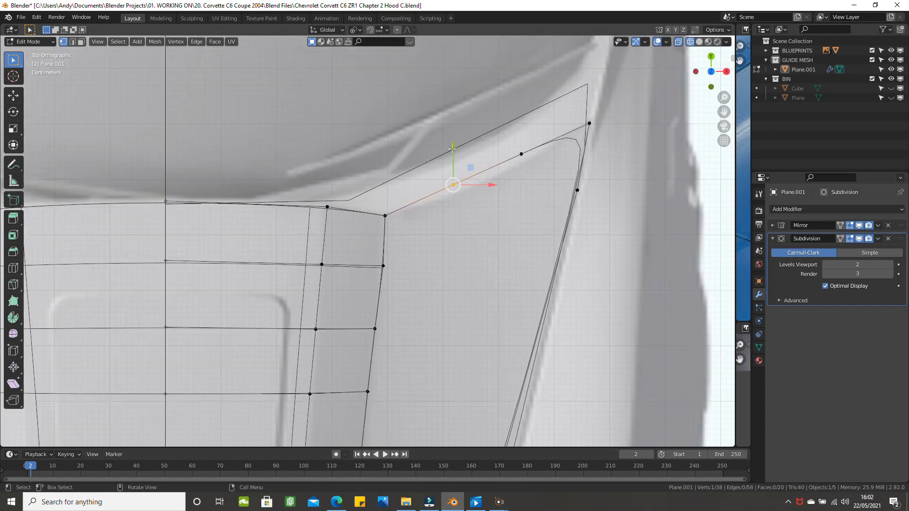
drag(453, 146, 450, 157)
click(517, 141)
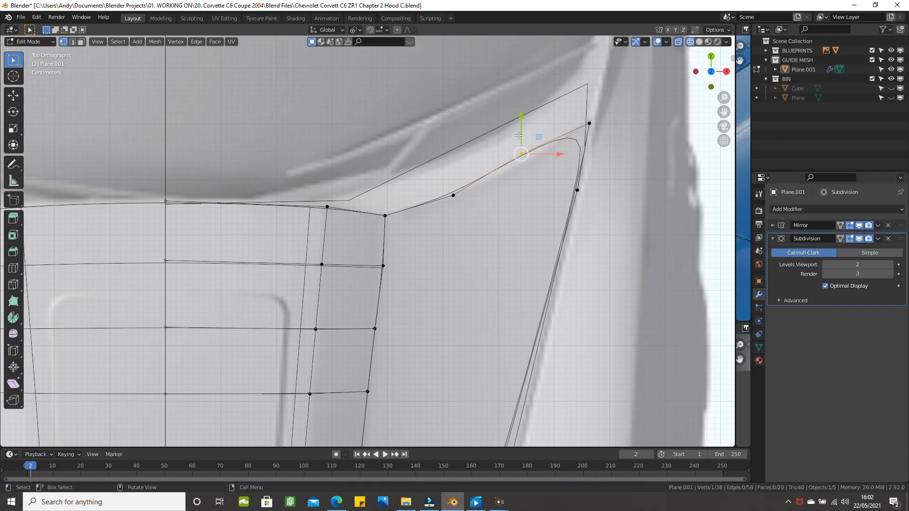
drag(521, 117, 520, 128)
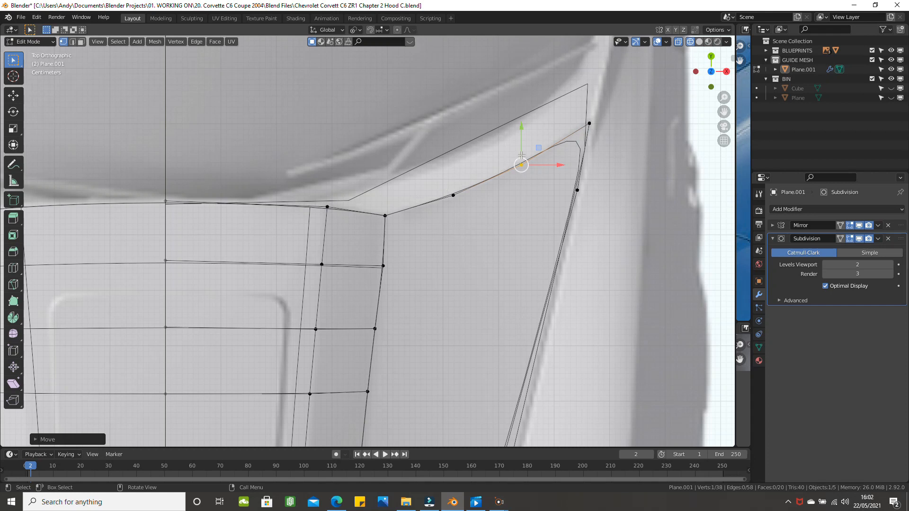
scroll(517, 169, down, 5)
scroll(500, 179, up, 2)
scroll(501, 179, down, 1)
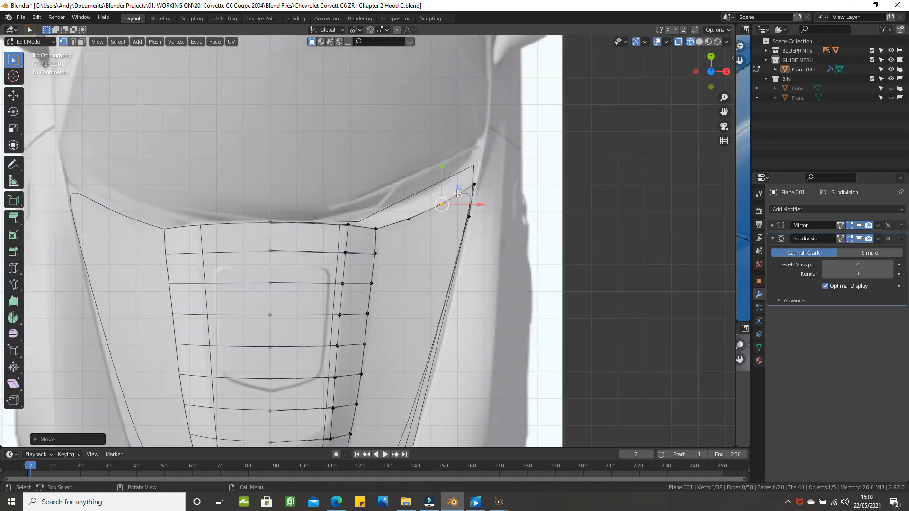
In front view, raise the inner of the two new rear-edge vertices about 0.005 m along Z.
shift+click(410, 220)
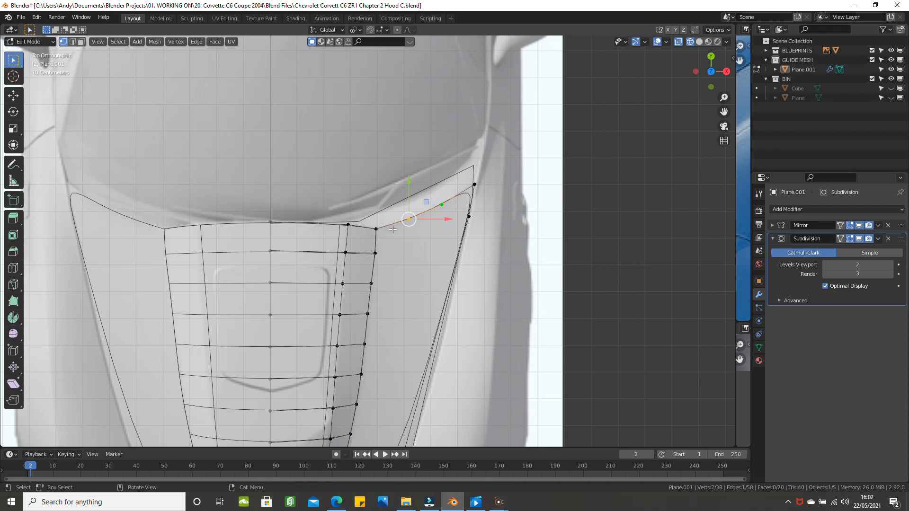
middle_drag(412, 211, 507, 206)
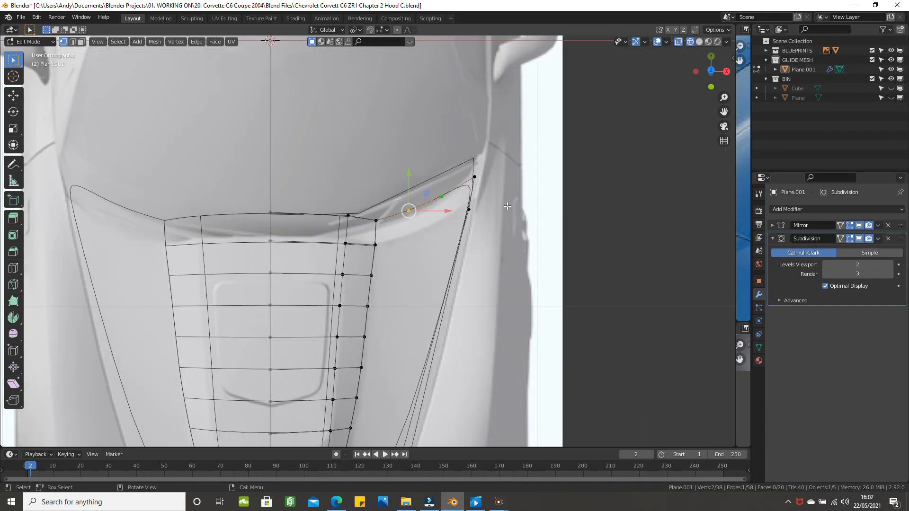
key(KP_1)
scroll(474, 195, up, 2)
shift+middle_drag(465, 163, 449, 289)
scroll(441, 235, up, 3)
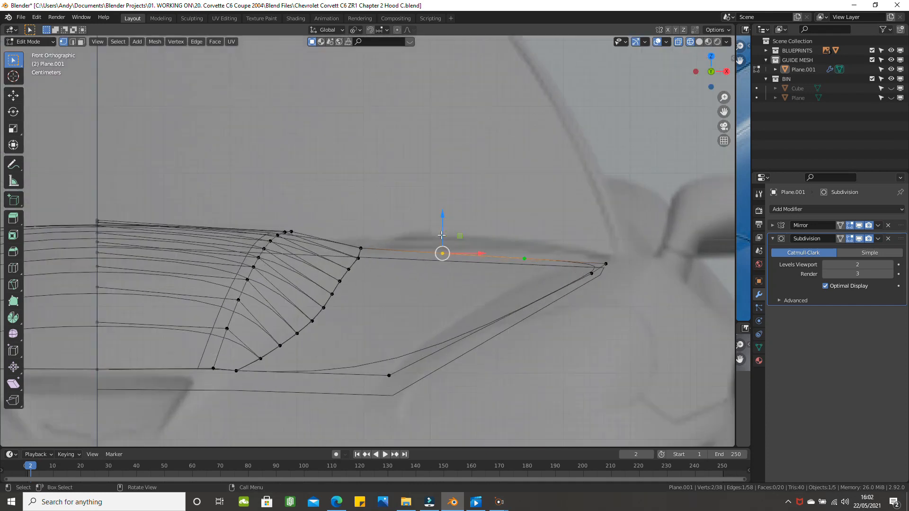
scroll(442, 235, up, 3)
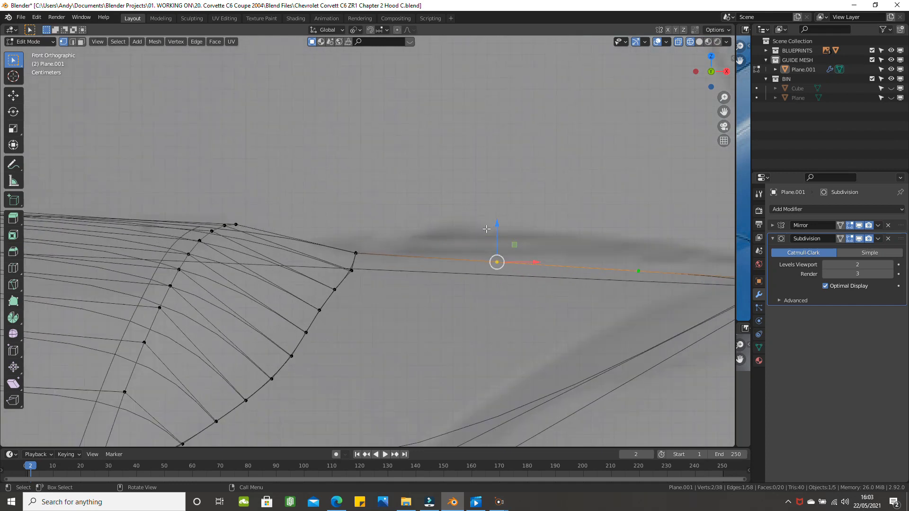
click(498, 246)
drag(498, 235, 499, 231)
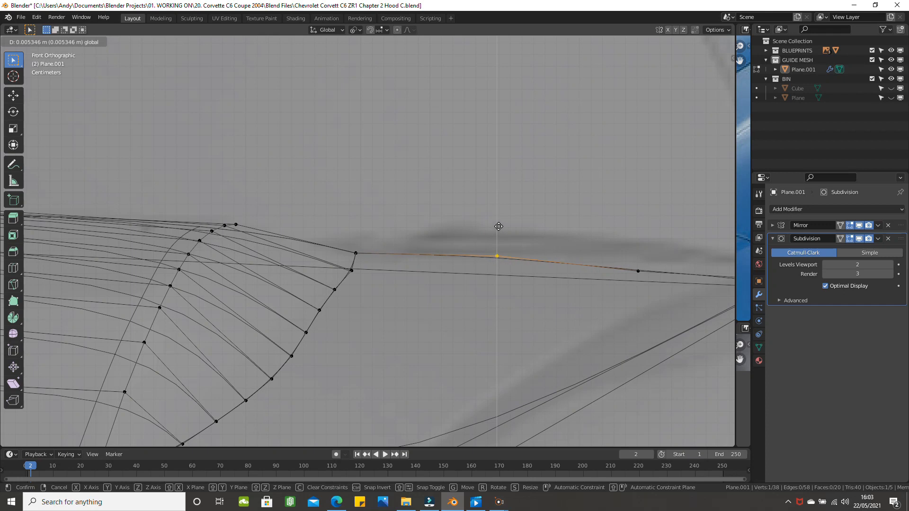
click(499, 226)
Raise the outer of the two new rear-edge vertices about 0.007 m along Z to smooth the curve.
click(628, 254)
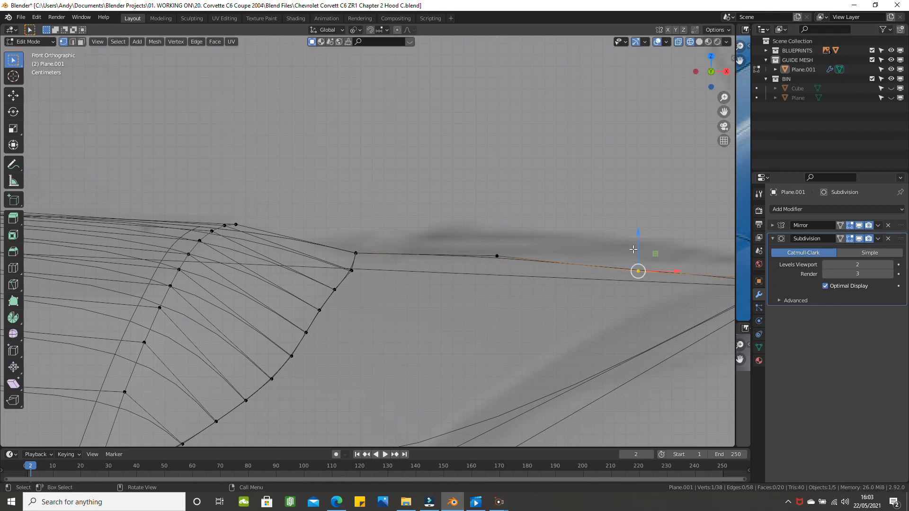
key(g)
key(z)
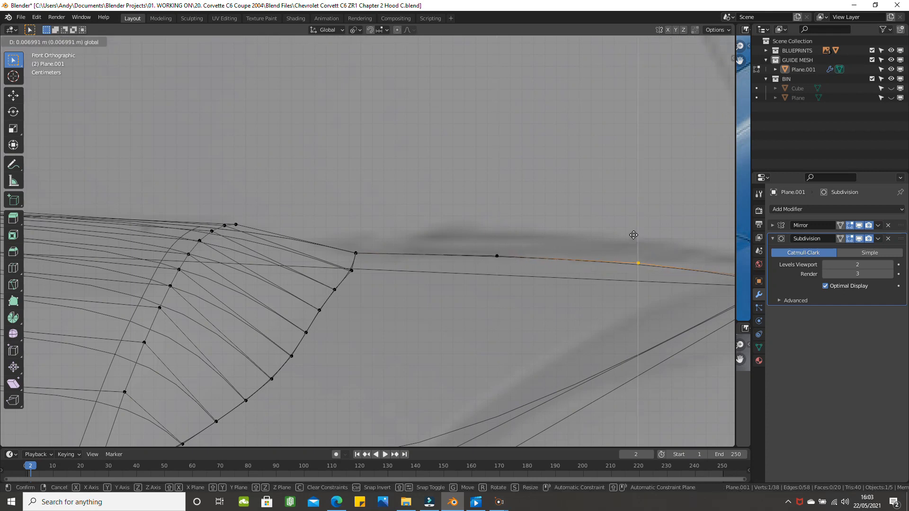
click(633, 234)
scroll(644, 247, down, 2)
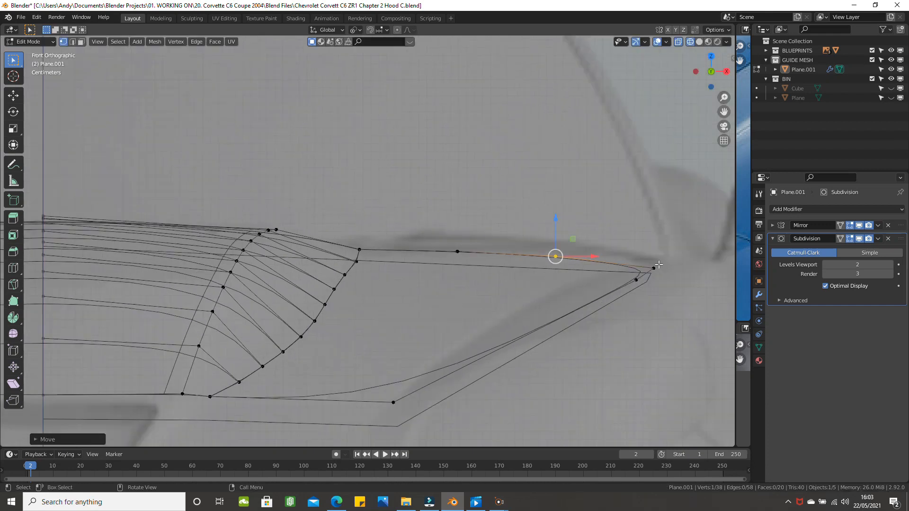
Raise the two vertices at the hood's outer rear corner slightly along Z.
click(659, 265)
shift+click(636, 280)
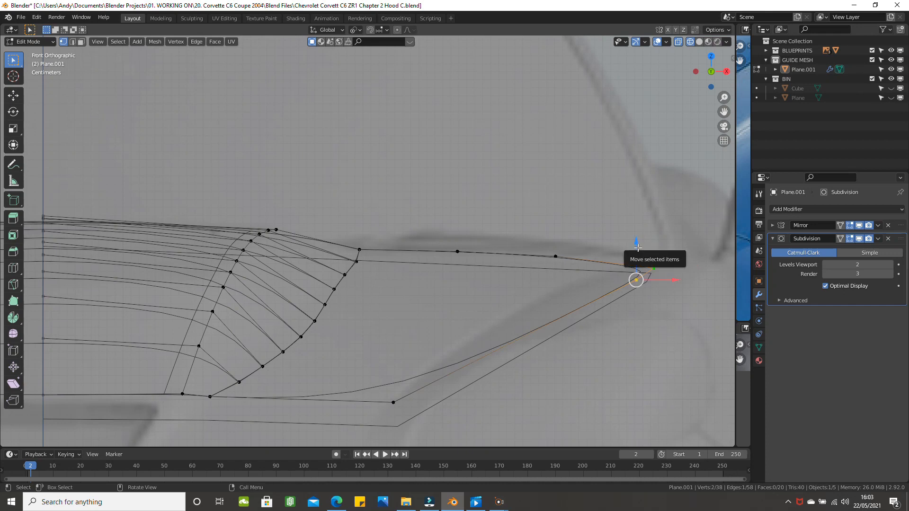
drag(636, 244, 638, 241)
Raise both intermediate rear-edge vertices a little further along Z to match the front blueprint's hood line.
click(557, 257)
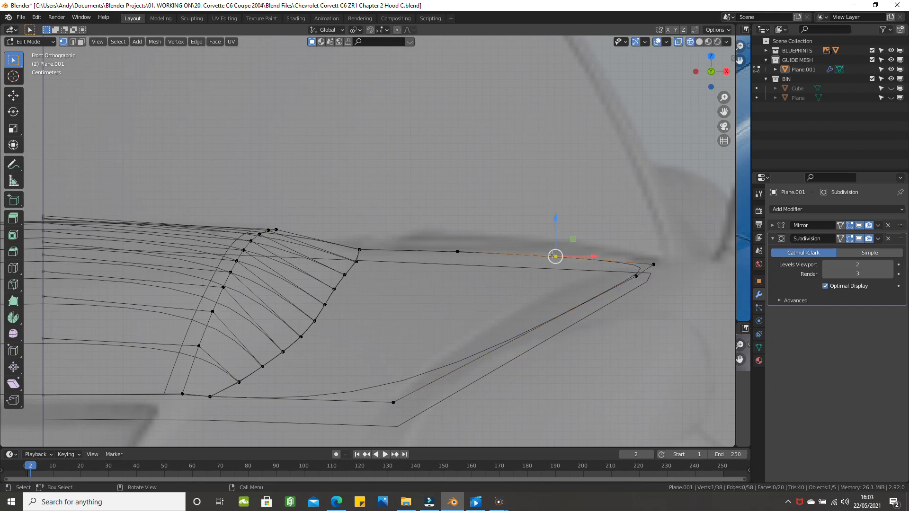
drag(550, 239, 545, 232)
click(457, 251)
drag(458, 244, 457, 233)
scroll(473, 237, down, 5)
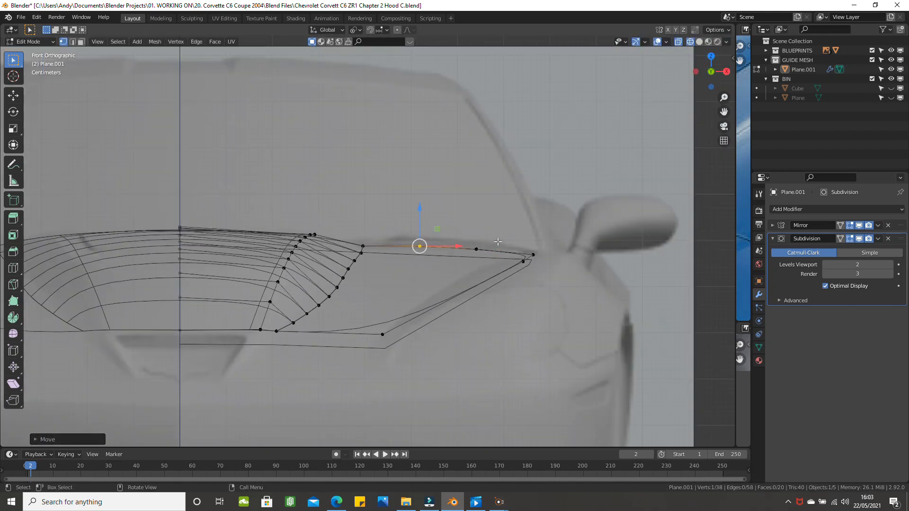
In top view, add two evenly spaced loop cuts across the hood's front edge between the centre section and outer corner.
scroll(498, 242, down, 1)
middle_drag(499, 255, 572, 107)
key(KP_7)
scroll(530, 274, down, 4)
scroll(549, 130, up, 3)
scroll(538, 135, down, 4)
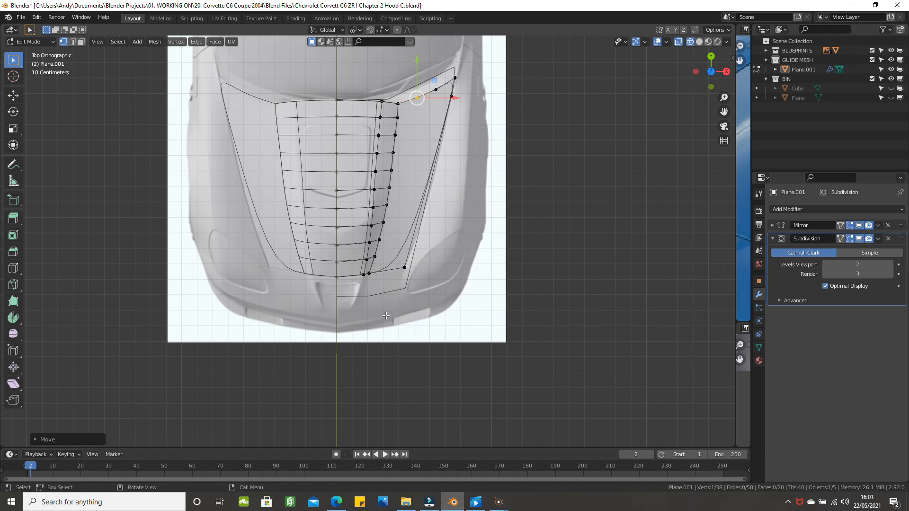
scroll(428, 196, up, 2)
shift+middle_drag(486, 197, 597, 113)
scroll(597, 112, up, 4)
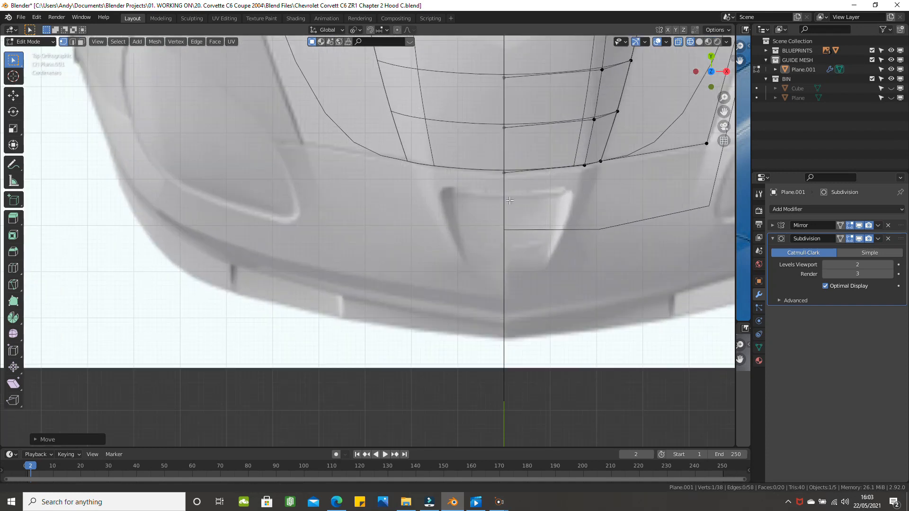
key(ctrl+r)
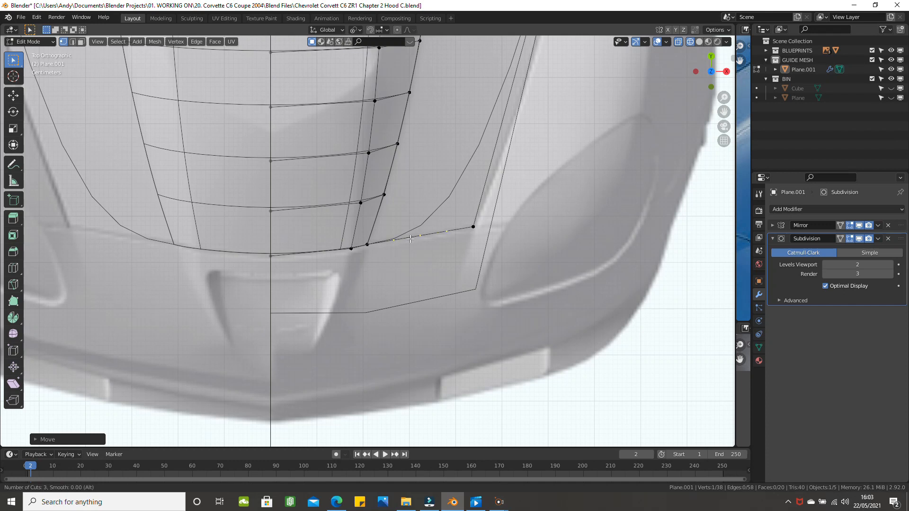
click(410, 239)
right_click(410, 239)
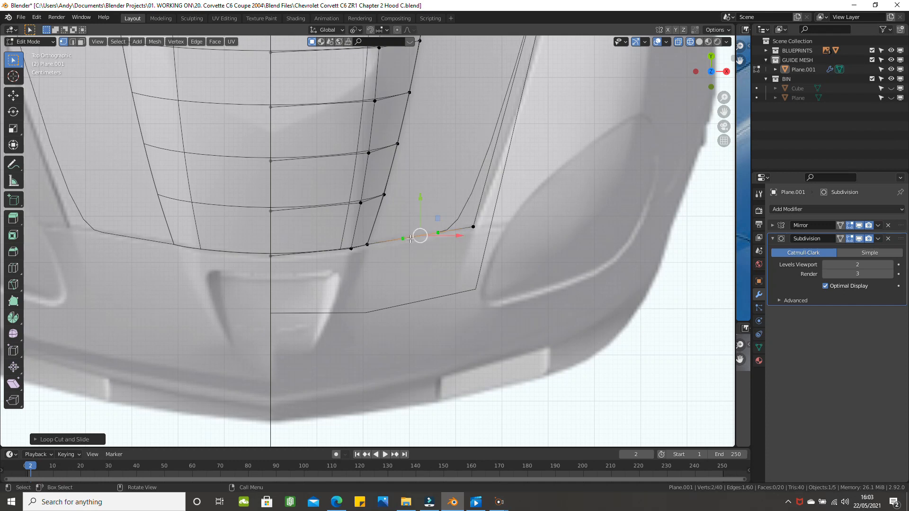
Slide the front-edge vertex at the centre section's outer corner slightly rearward along its lengthwise edge to match the blueprint.
click(403, 239)
scroll(410, 237, up, 3)
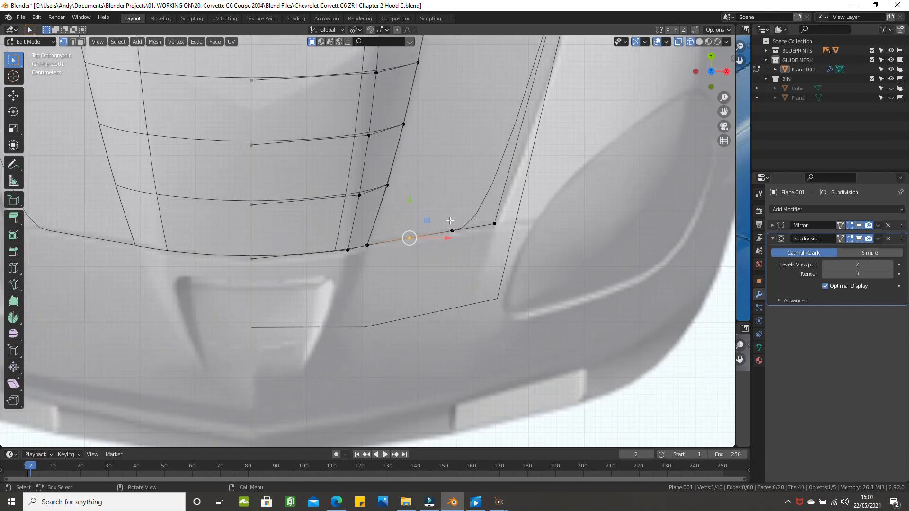
scroll(450, 220, up, 1)
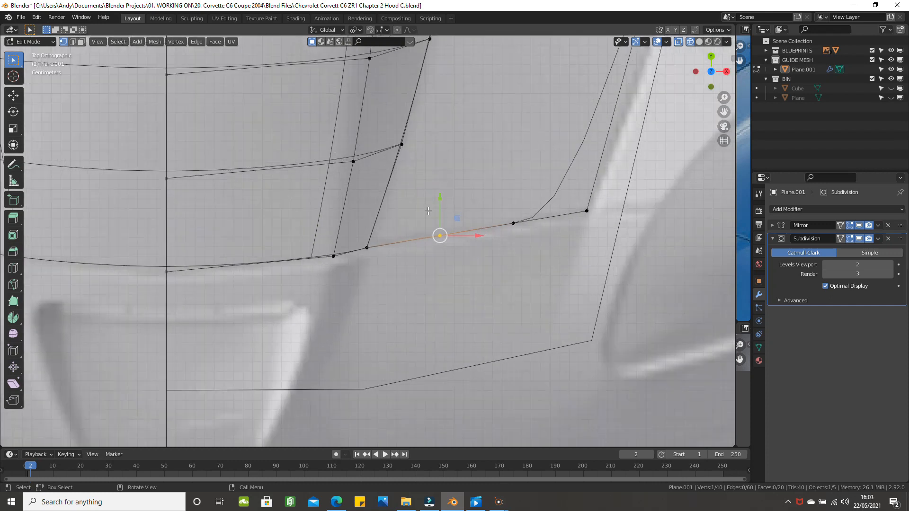
click(429, 256)
click(369, 243)
key(g)
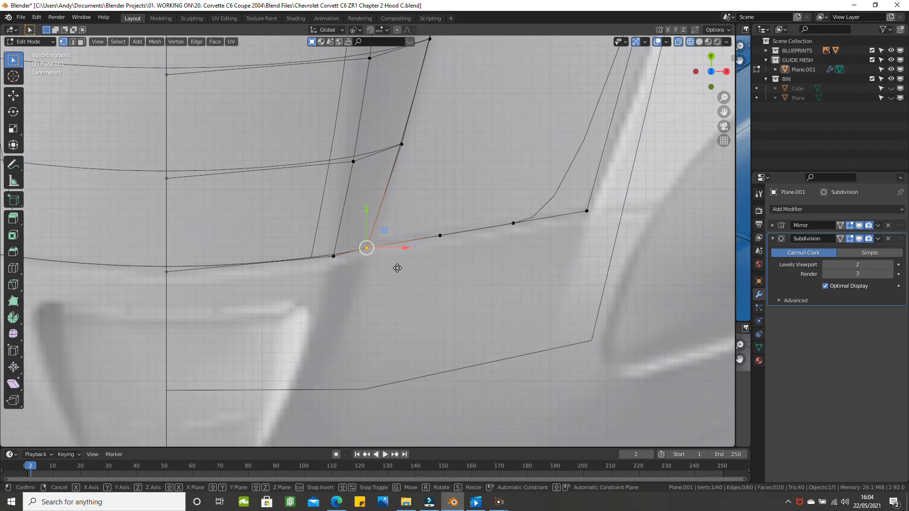
key(g)
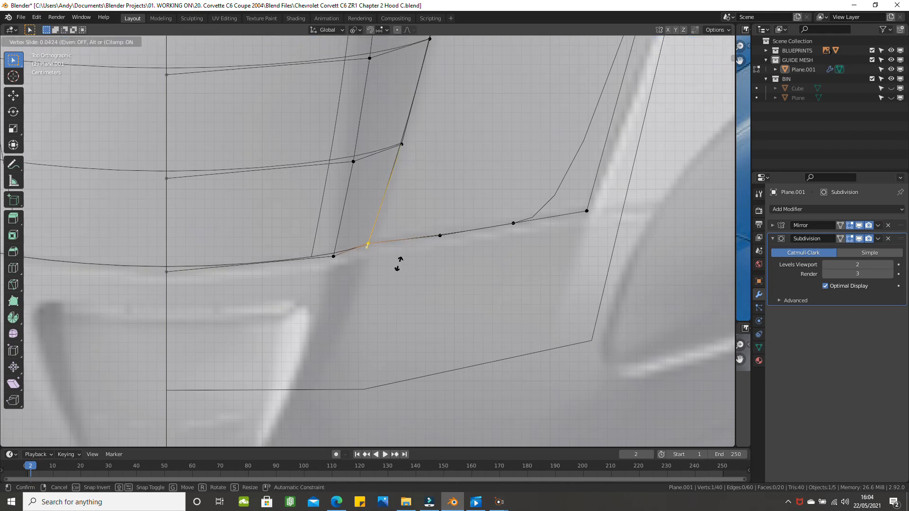
click(398, 264)
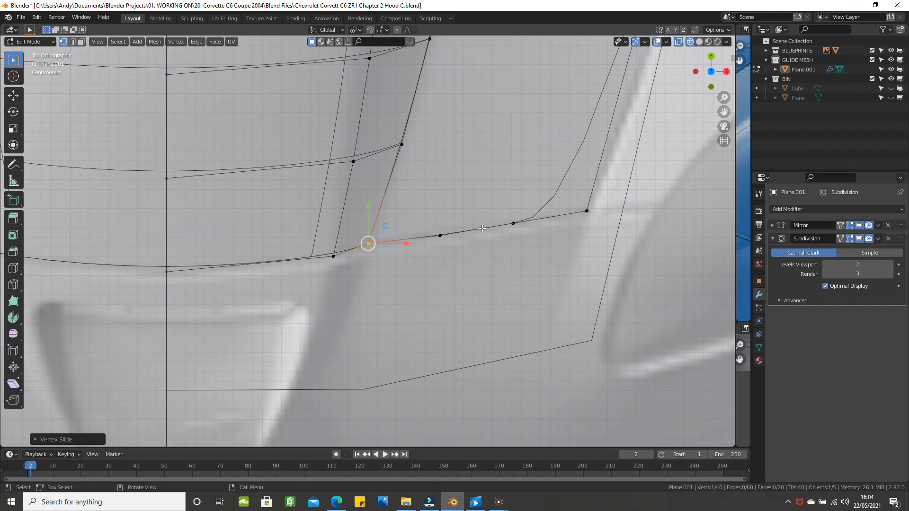
Slide the hood's outer front corner vertex slightly forward along the side edge to match the blueprint.
click(585, 212)
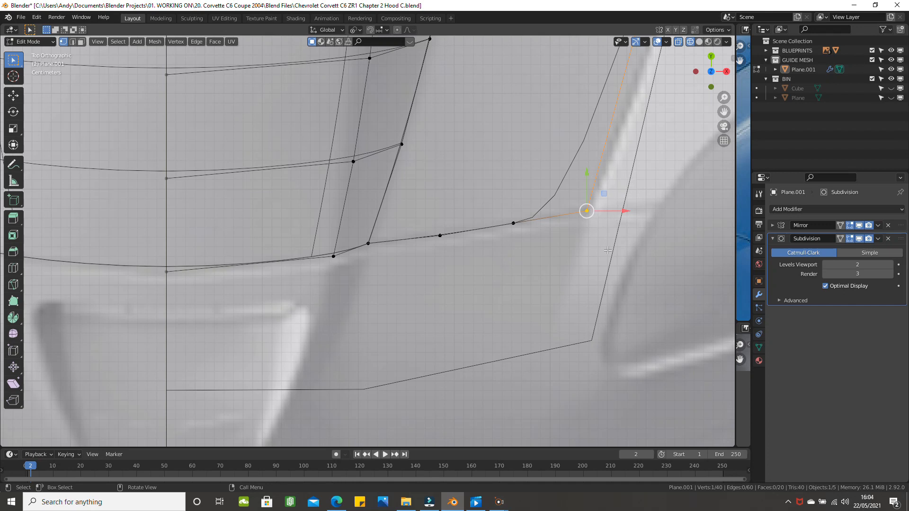
key(g)
key(g)
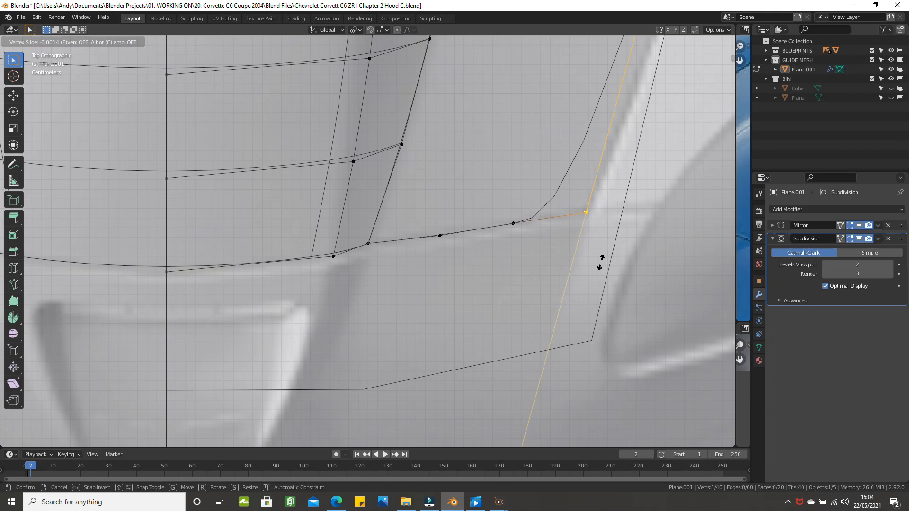
click(601, 262)
Add eight evenly spaced loop cuts along the hood's long outer side edge.
scroll(602, 261, down, 3)
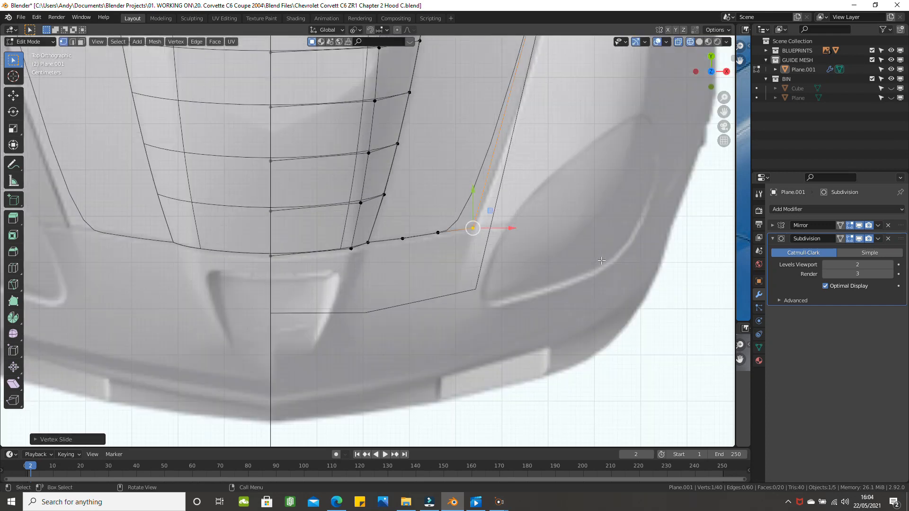
scroll(515, 240, down, 3)
click(516, 240)
shift+middle_drag(513, 213, 482, 396)
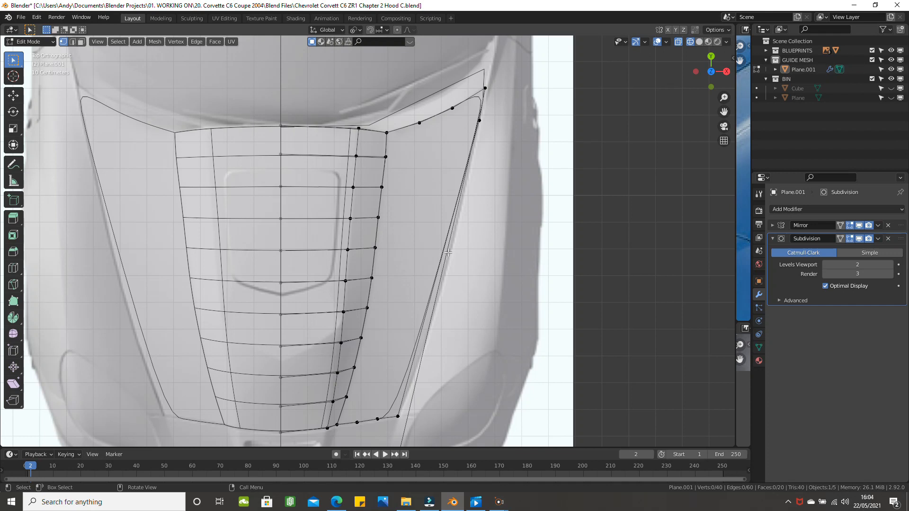
key(ctrl+r)
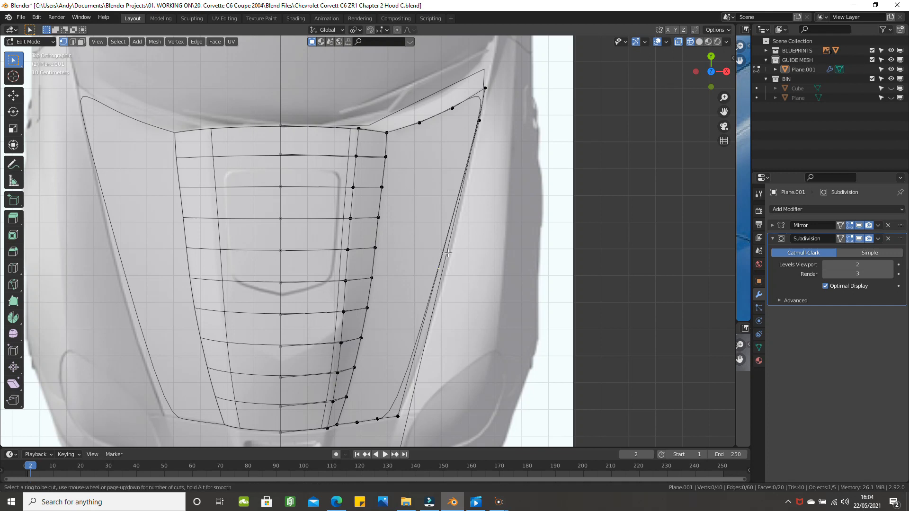
scroll(449, 253, up, 3)
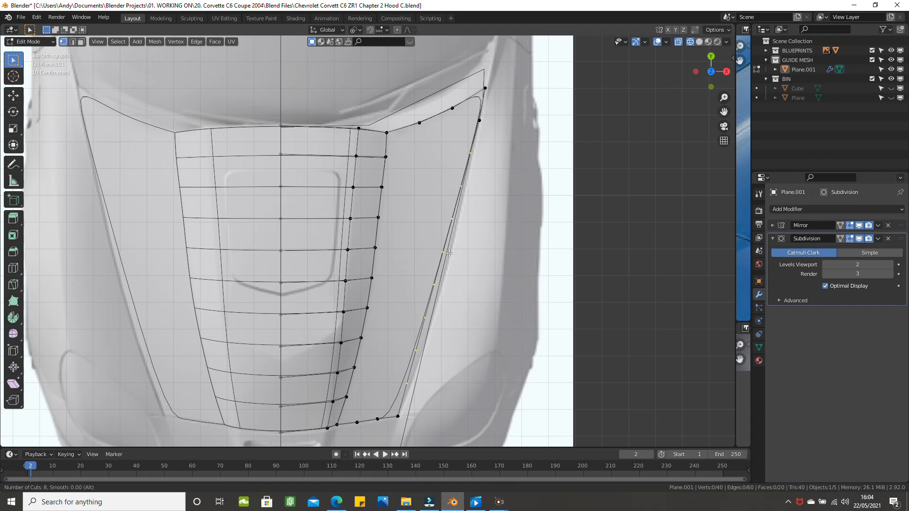
click(449, 253)
right_click(449, 253)
click(449, 254)
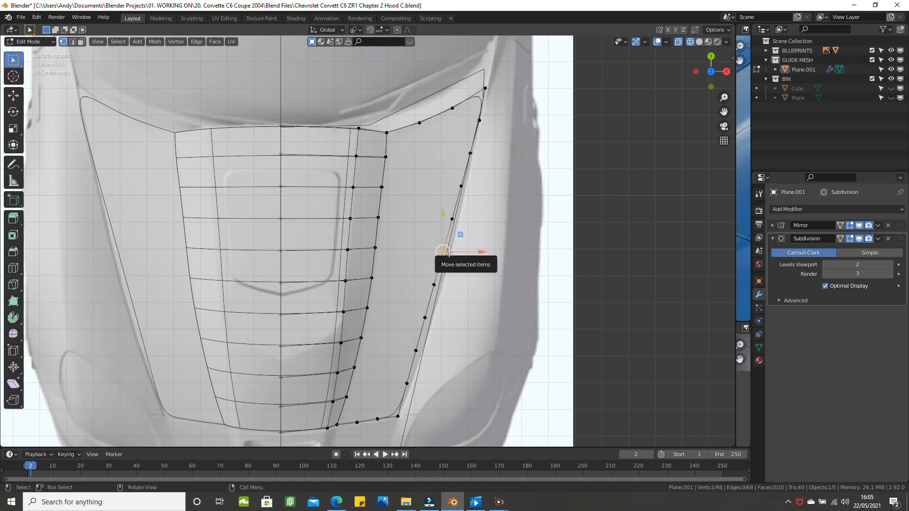
Move the two rearmost new side-edge vertices slightly outward along X onto the blueprint's hood line.
scroll(449, 253, up, 2)
click(516, 115)
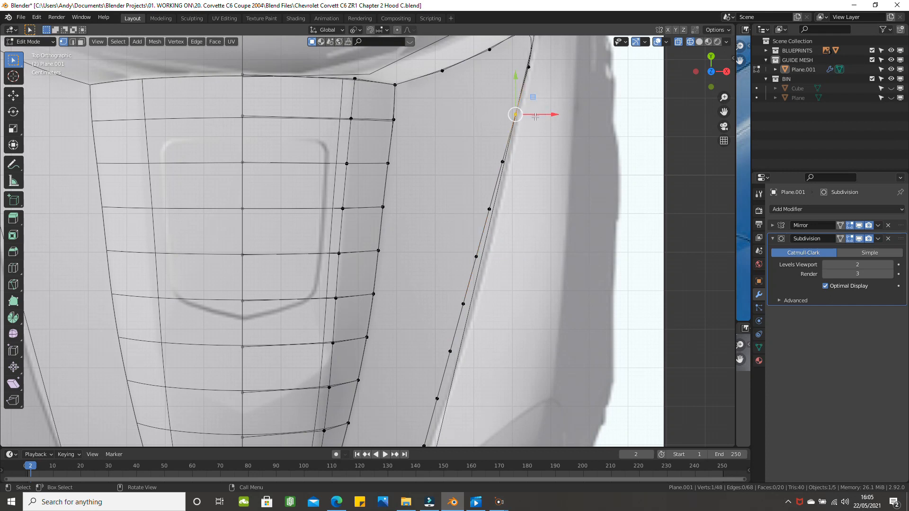
drag(549, 113, 551, 114)
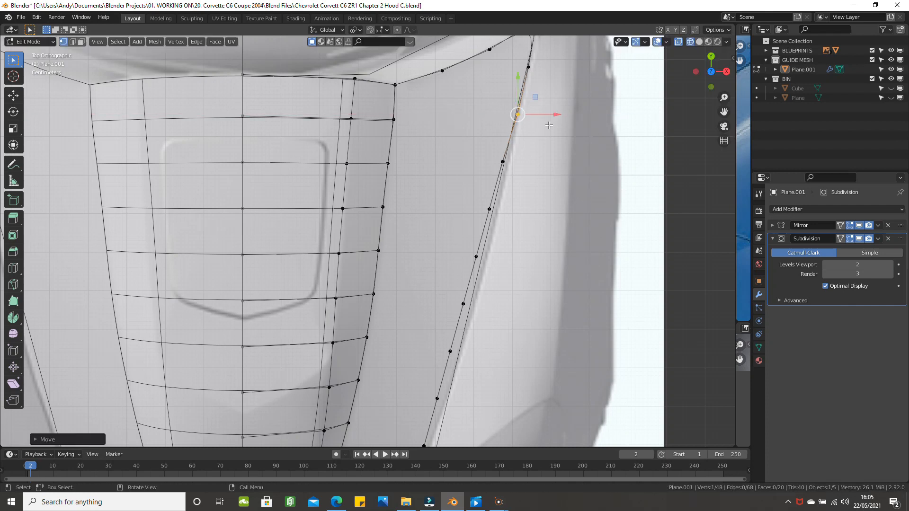
click(504, 162)
drag(529, 161, 533, 161)
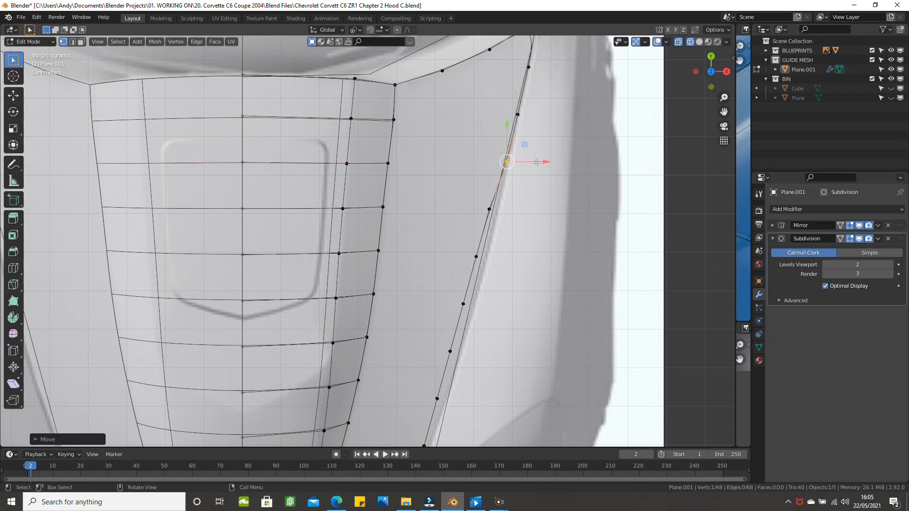
Hide the Subdivision modifier in the viewport and move the third and fourth new side-edge vertices outward about 0.017 m and 0.02 m along X.
click(859, 239)
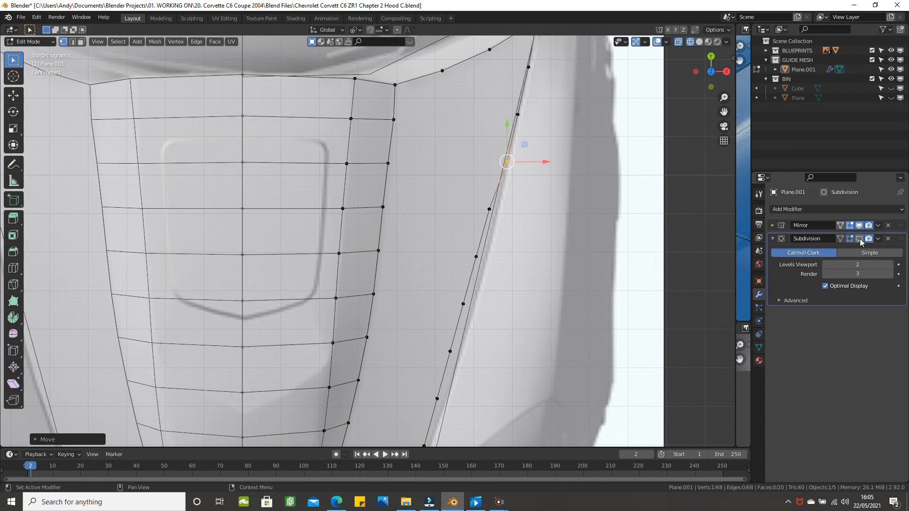
click(489, 209)
key(g)
key(x)
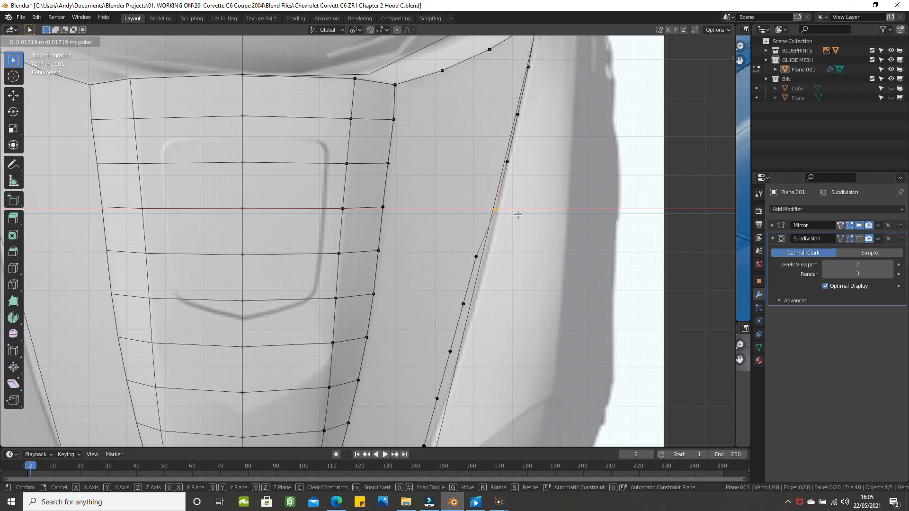
click(519, 213)
click(476, 256)
key(g)
key(x)
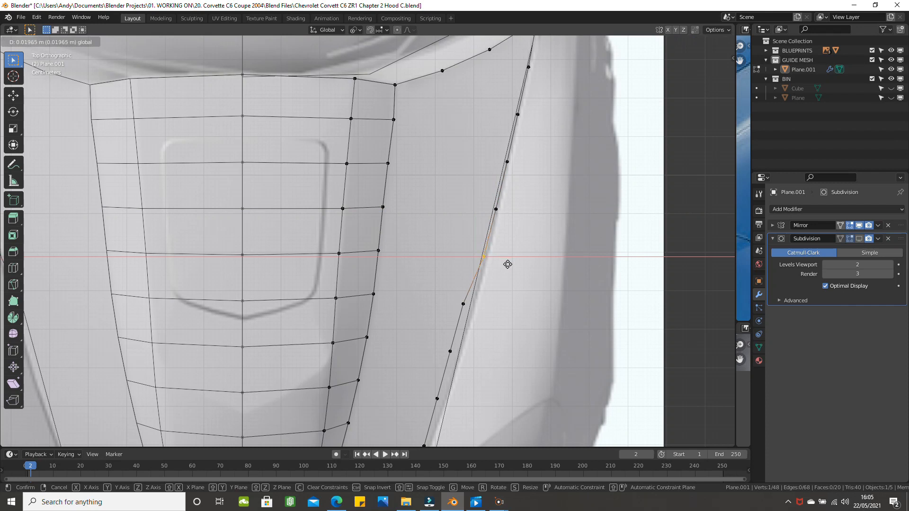
click(507, 265)
Move the fifth and sixth new side-edge vertices outward along X onto the hood line, the fifth by about 0.027 m.
scroll(495, 258, down, 1)
shift+middle_drag(494, 259, 505, 171)
scroll(502, 172, up, 1)
click(476, 196)
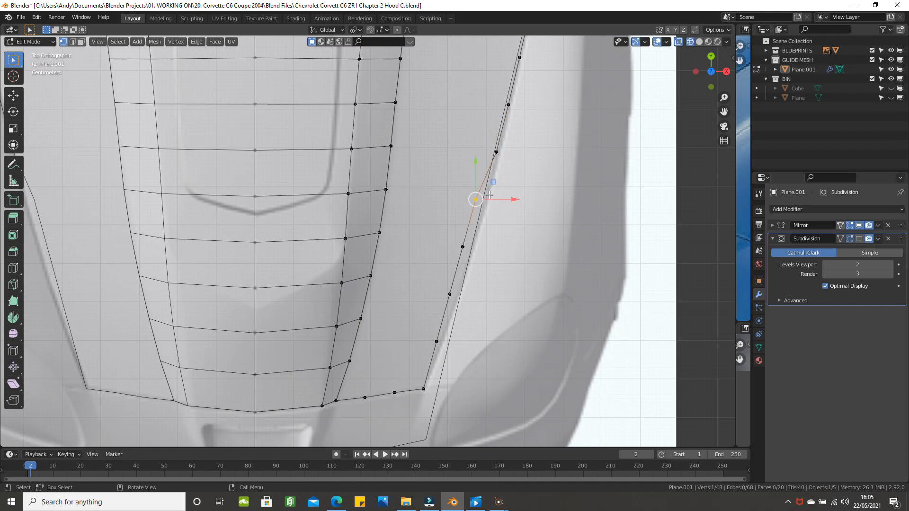
key(g)
key(x)
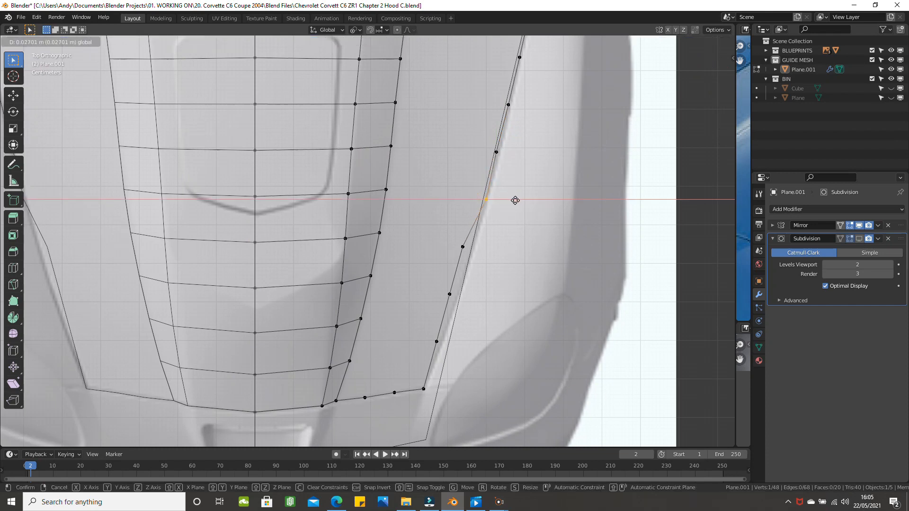
click(515, 199)
click(457, 254)
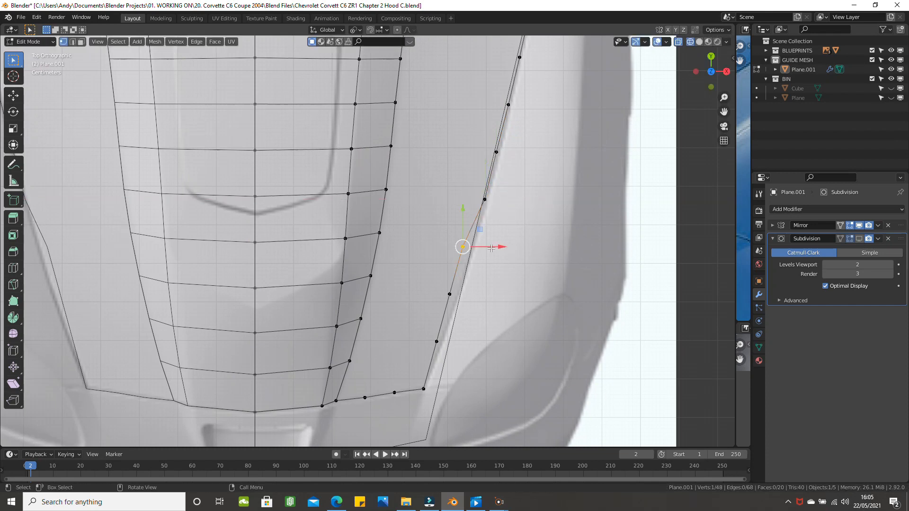
key(g)
key(x)
click(500, 247)
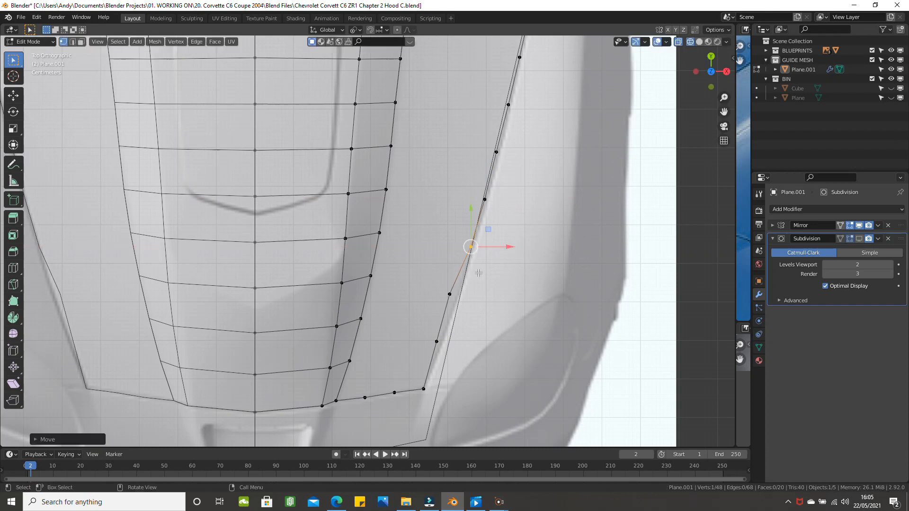
Move the two foremost new side-edge vertices outward along X onto the hood line, the rear one by about 0.022 m.
click(449, 294)
key(g)
key(x)
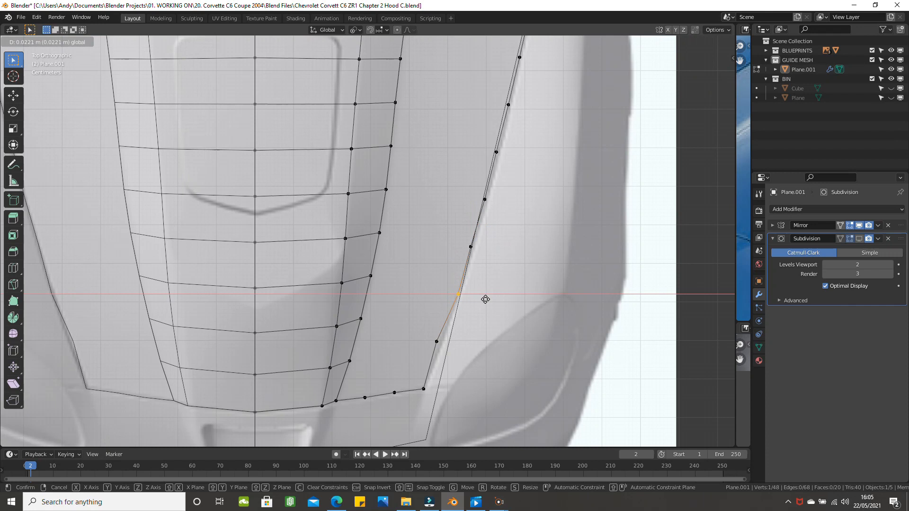
click(485, 299)
click(437, 341)
key(g)
key(x)
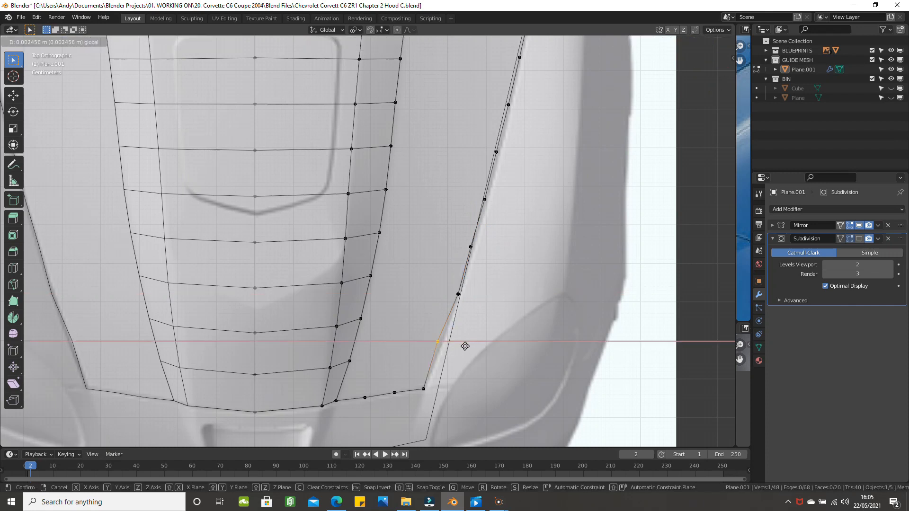
click(465, 346)
Select the run of nine side-edge vertices between the outer corners, smooth it with LoopTools Relax, and clear the selection.
scroll(465, 346, down, 2)
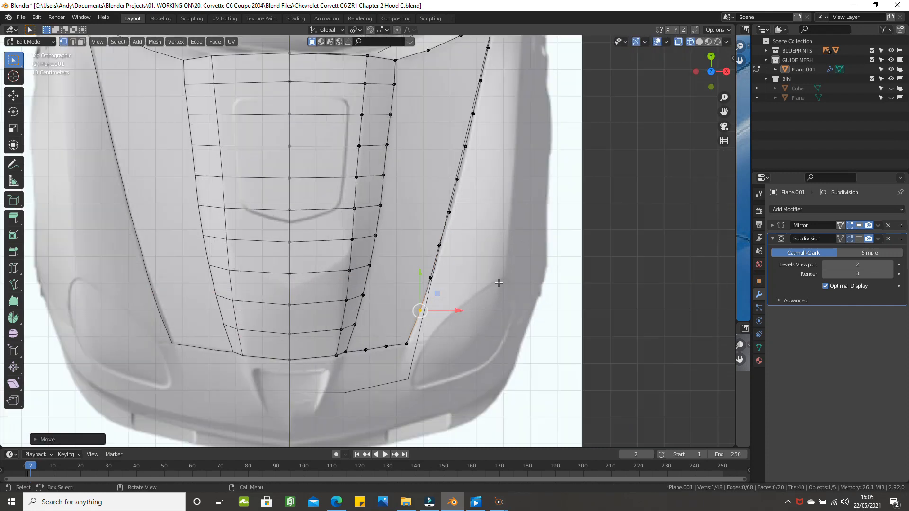
scroll(513, 153, down, 1)
shift+middle_drag(511, 144, 492, 181)
scroll(479, 159, up, 1)
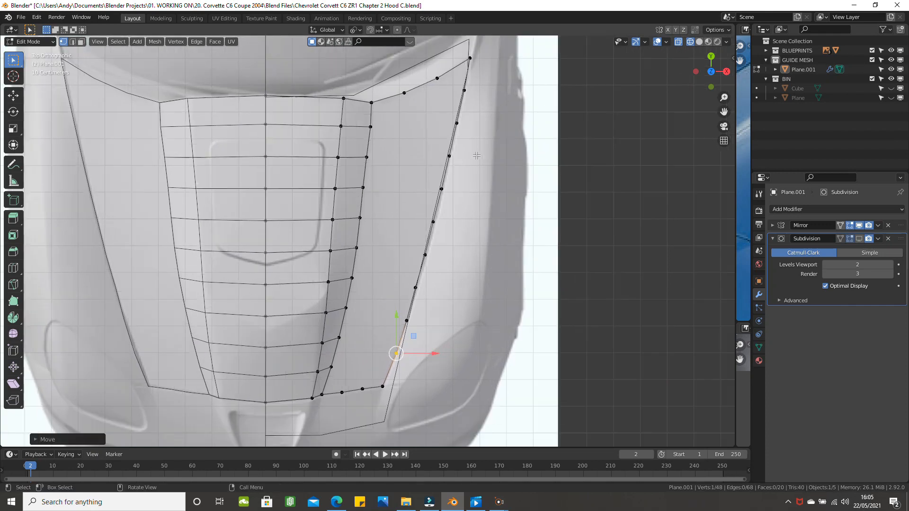
scroll(476, 156, down, 1)
ctrl+click(451, 117)
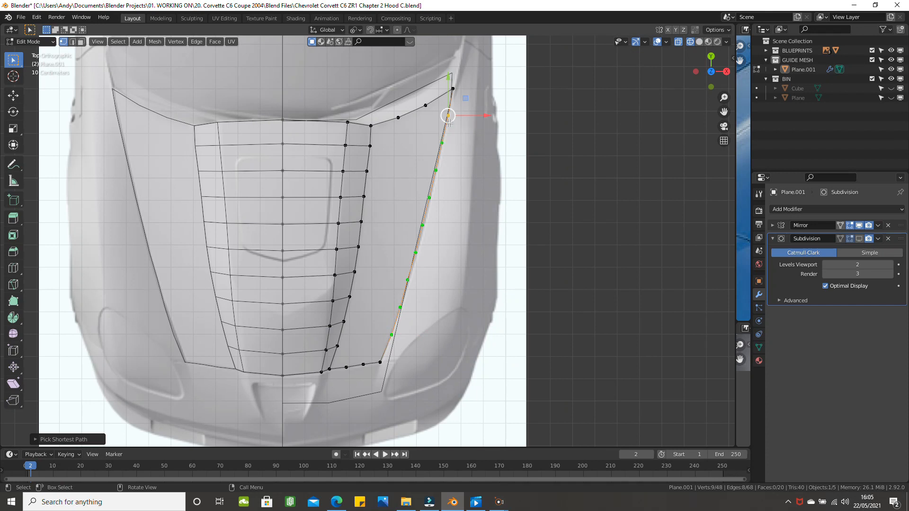
right_click(567, 137)
mouse_move(583, 135)
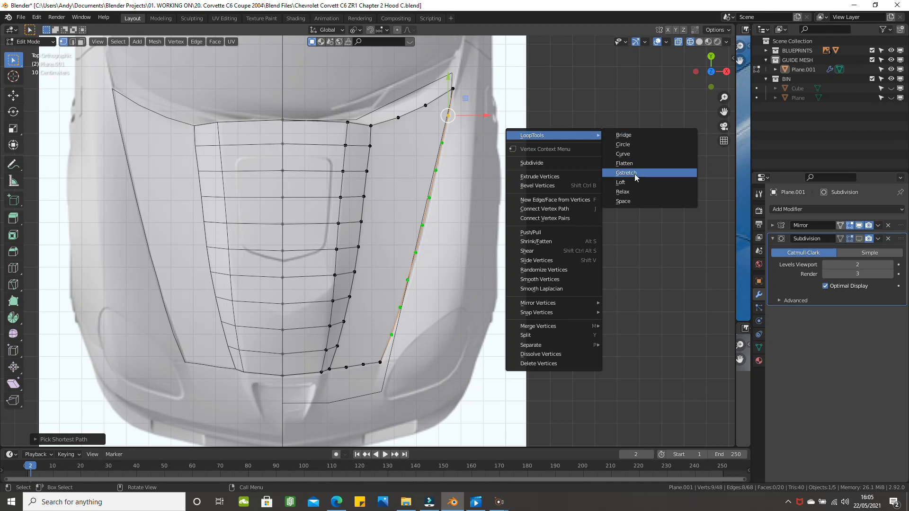
click(632, 191)
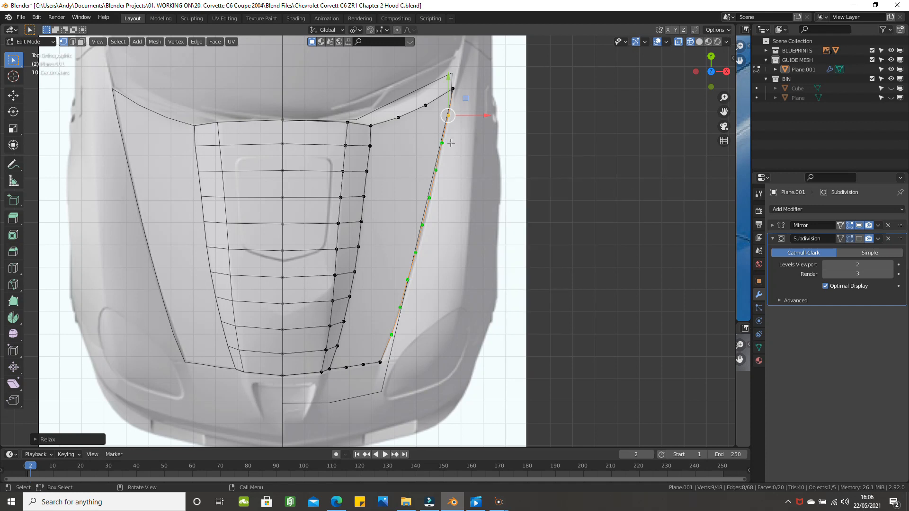
scroll(406, 260, down, 1)
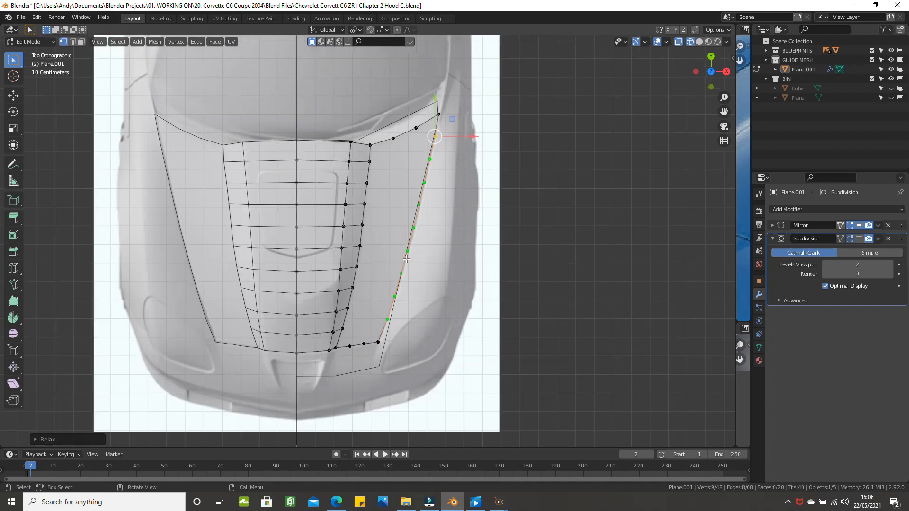
click(564, 231)
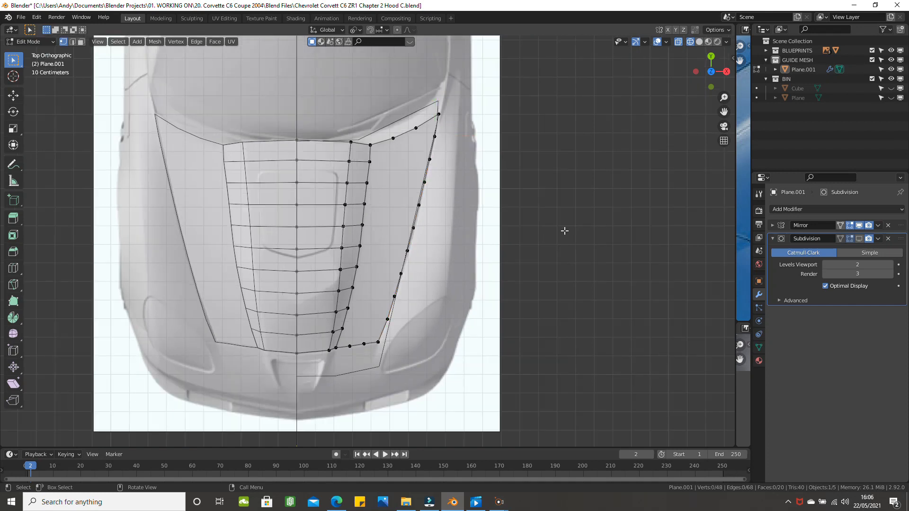
In front view, raise the two foremost side-edge vertices between the corners along Z to follow the blueprint's hood line.
click(387, 322)
middle_drag(523, 321, 525, 320)
key(KP_1)
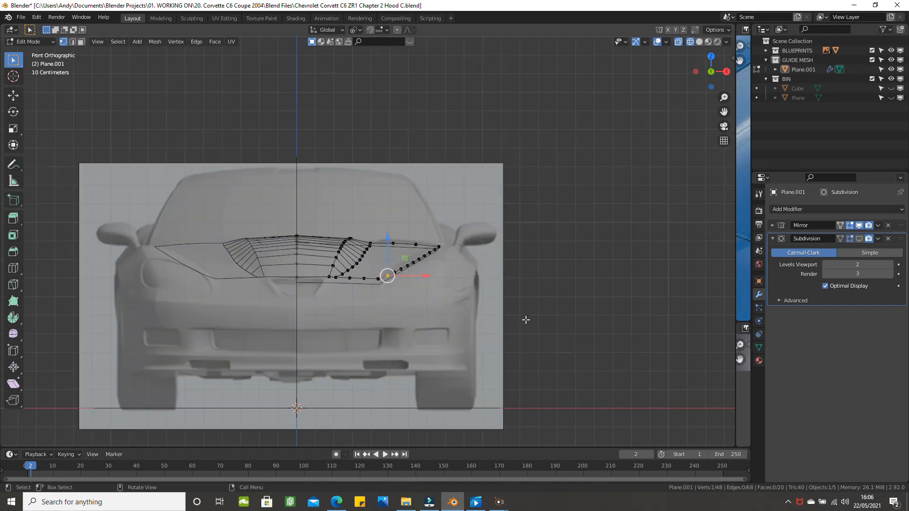
scroll(456, 310, up, 6)
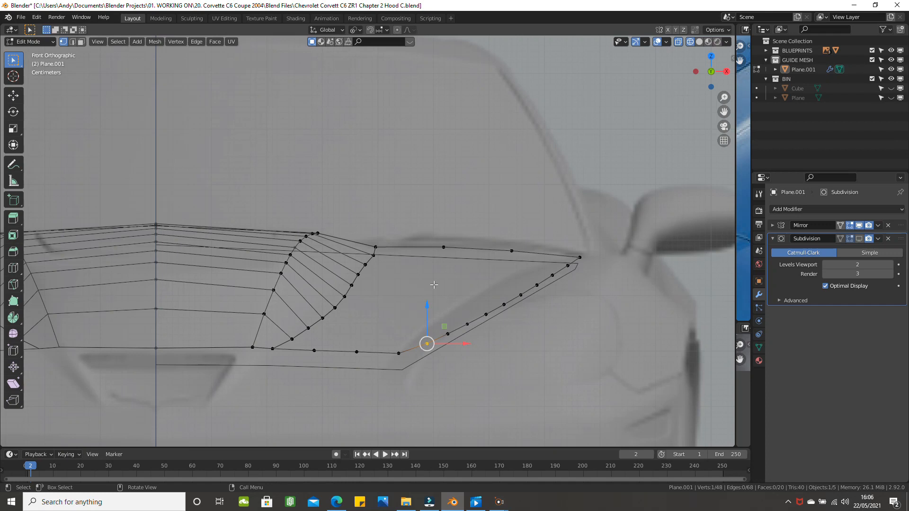
drag(425, 311, 422, 295)
drag(445, 308, 459, 266)
Raise the third side-edge vertex from the front along Z and fine-tune its height against the front blueprint.
click(467, 323)
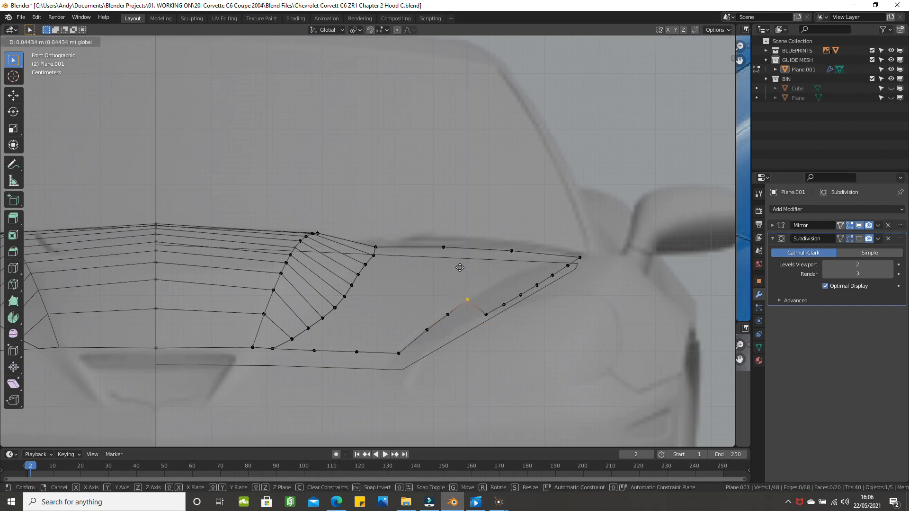
scroll(458, 265, up, 3)
shift+middle_drag(514, 279, 345, 256)
scroll(348, 259, up, 1)
click(409, 367)
click(384, 331)
drag(377, 312, 412, 290)
Raise the fourth, fifth and sixth side-edge vertices from the front along Z to follow the front blueprint's hood line.
click(417, 369)
click(454, 350)
drag(457, 327, 440, 265)
click(490, 329)
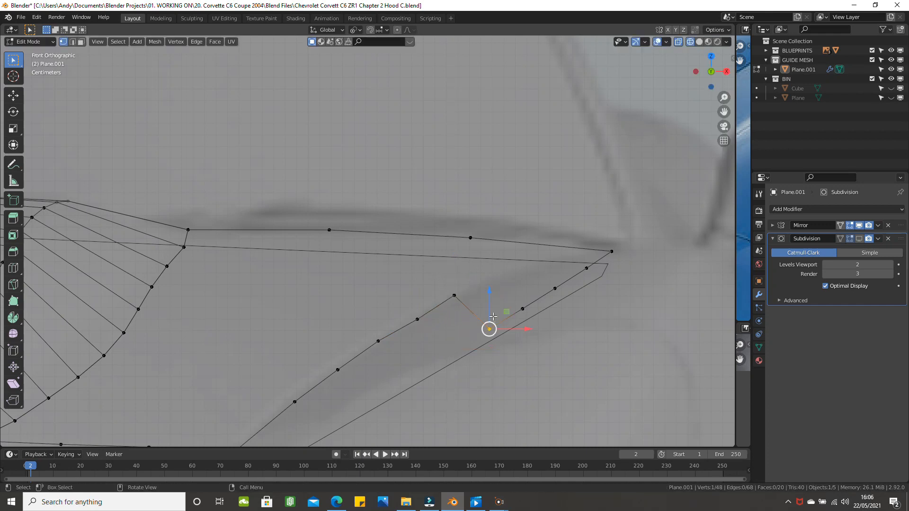
drag(490, 303, 489, 252)
Raise the seventh, eighth and ninth side-edge vertices from the front along Z onto the hood line, up to the rear outer corner.
click(523, 308)
drag(521, 281, 511, 240)
scroll(520, 242, up, 1)
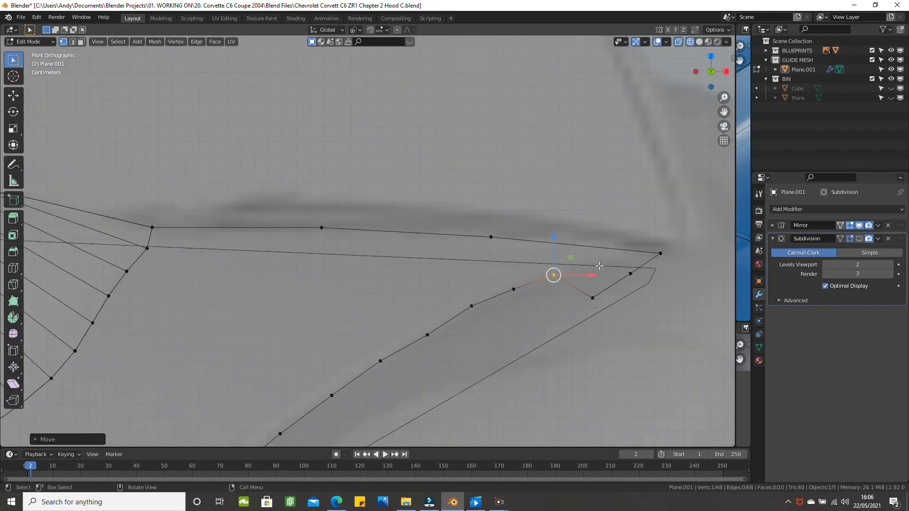
shift+middle_drag(544, 329, 521, 329)
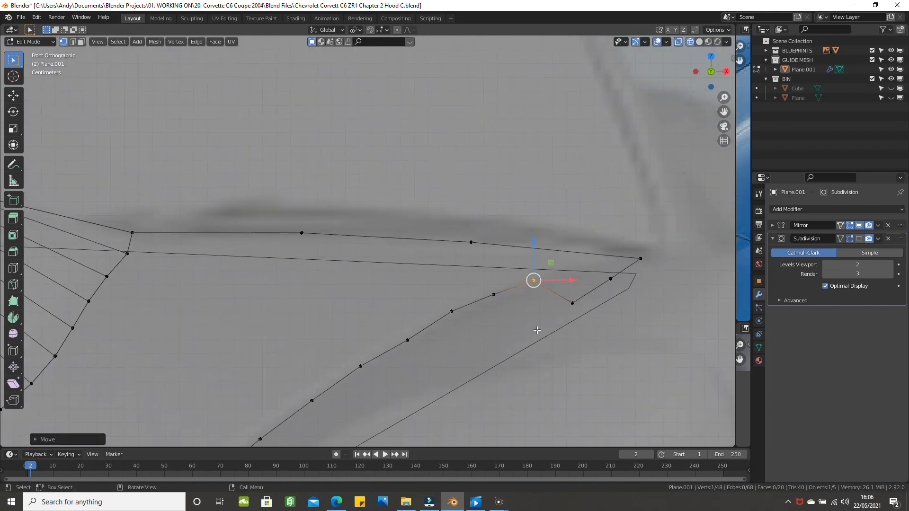
scroll(535, 329, down, 1)
click(538, 293)
drag(538, 263, 561, 234)
click(568, 267)
Select the run of nine side-edge vertices between the outer corners and even out its new curve with LoopTools Relax.
scroll(549, 253, down, 1)
scroll(529, 273, down, 1)
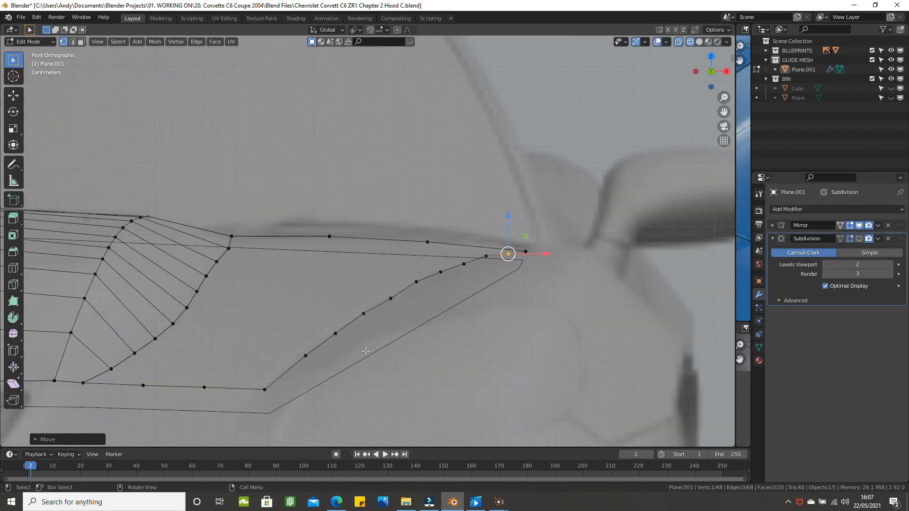
ctrl+click(312, 360)
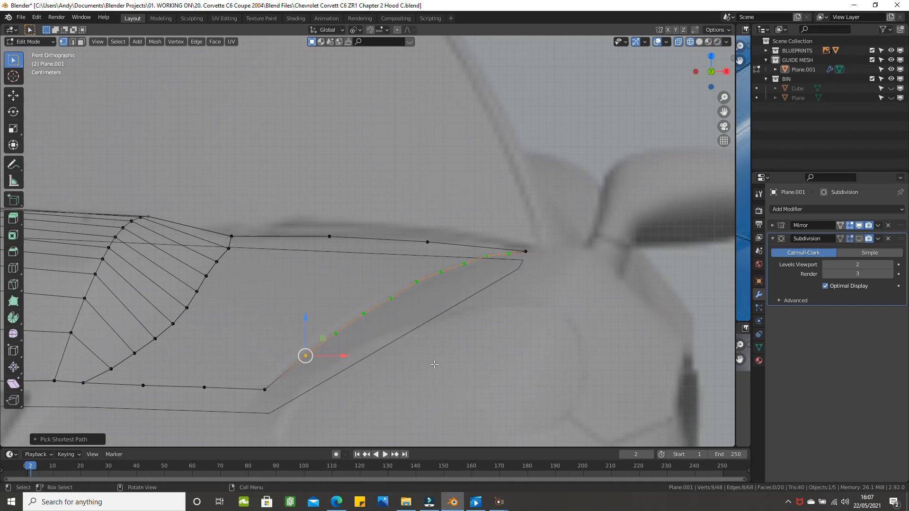
right_click(595, 337)
mouse_move(602, 252)
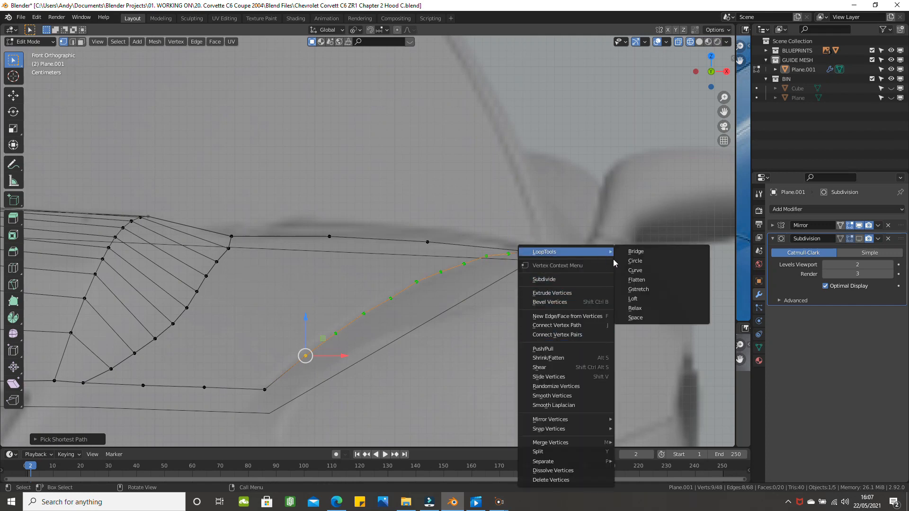
click(629, 309)
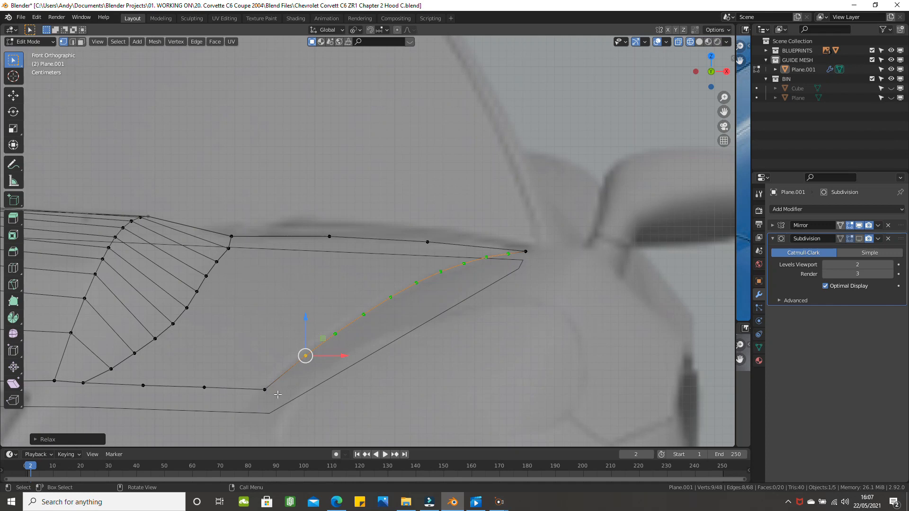
scroll(504, 270, down, 2)
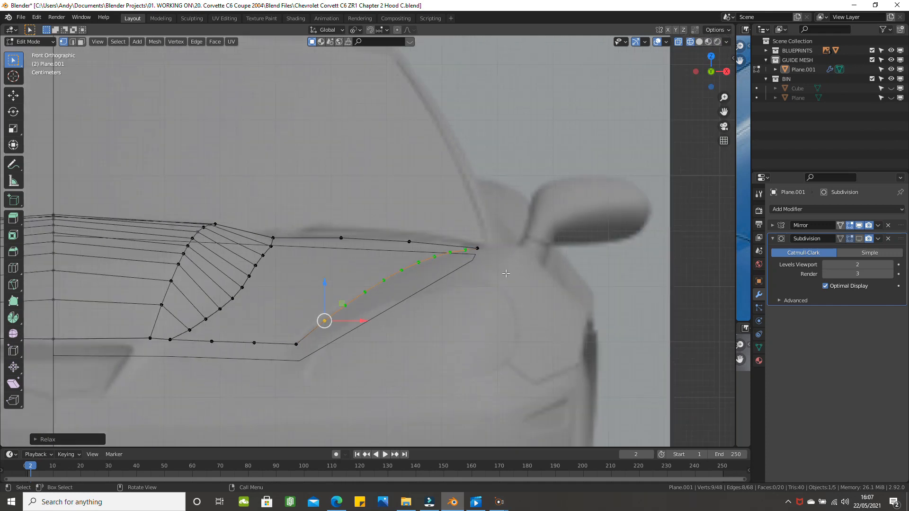
Examine the relaxed side edge against the hood line in top view, also with the Subdivision modifier shown in the viewport.
key(KP_7)
scroll(534, 293, down, 2)
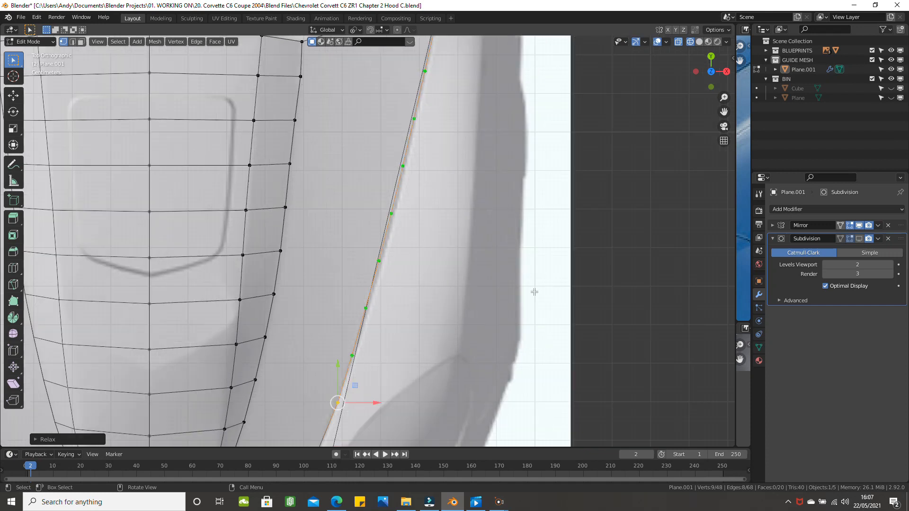
scroll(515, 284, down, 2)
shift+scroll(513, 284, up, 2)
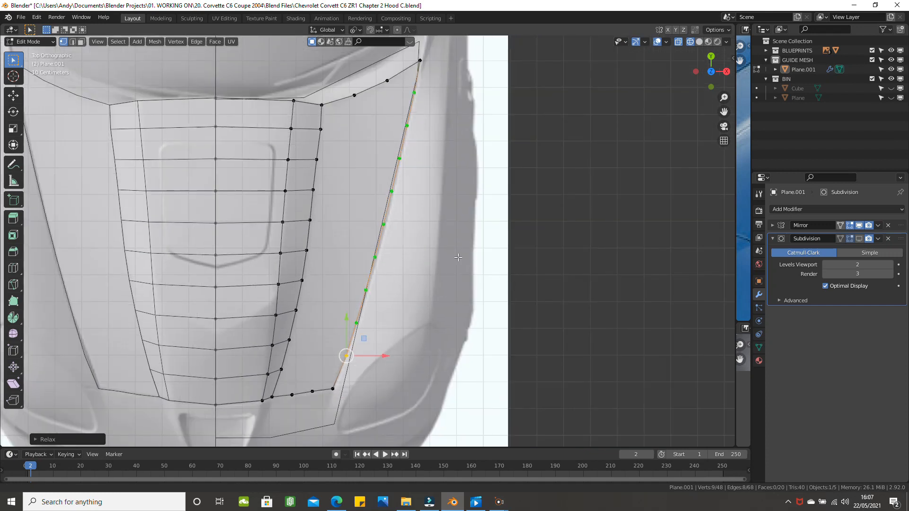
scroll(420, 303, up, 3)
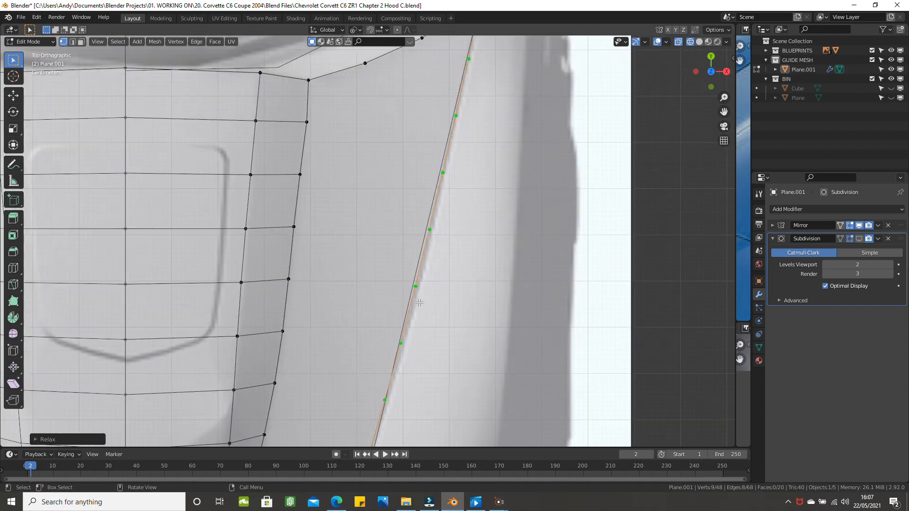
scroll(419, 301, down, 1)
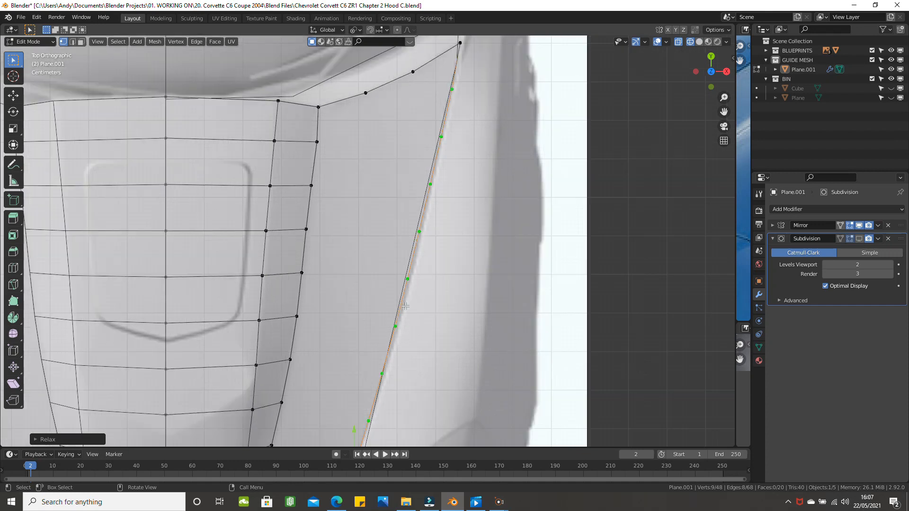
scroll(419, 358, down, 1)
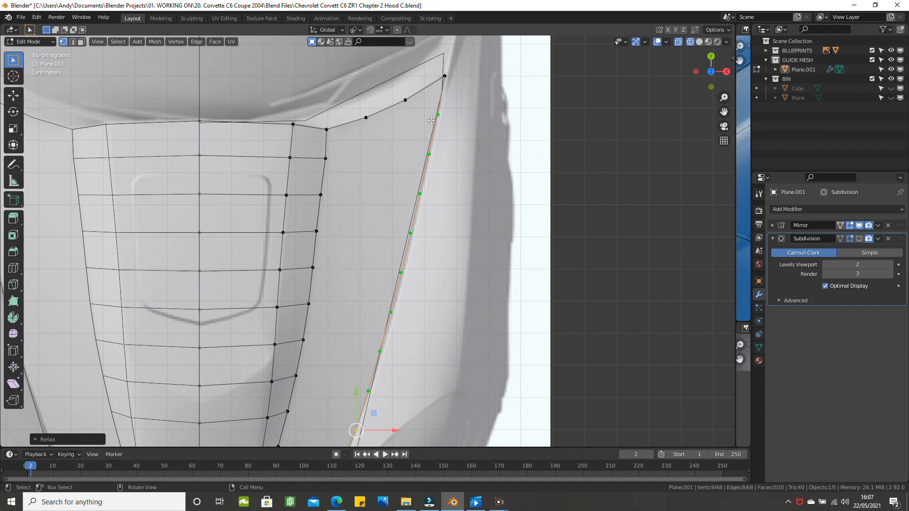
scroll(76, 213, down, 5)
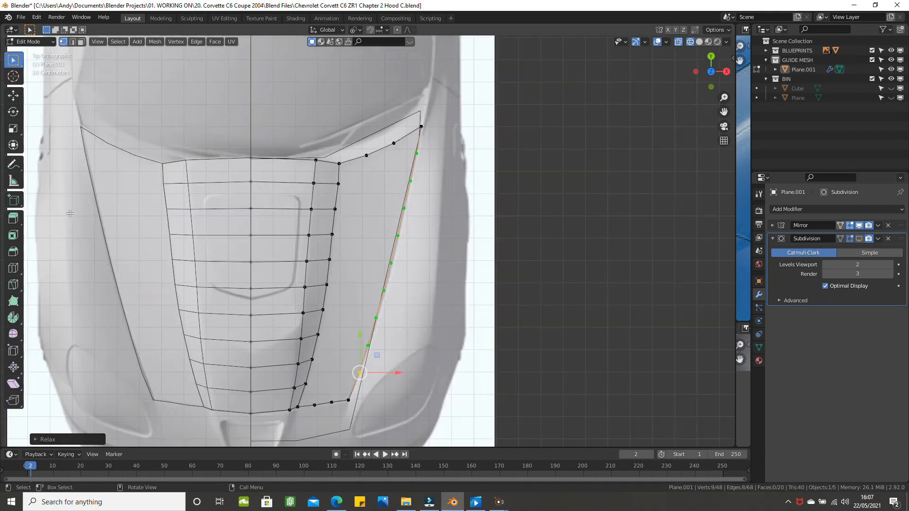
scroll(92, 211, up, 4)
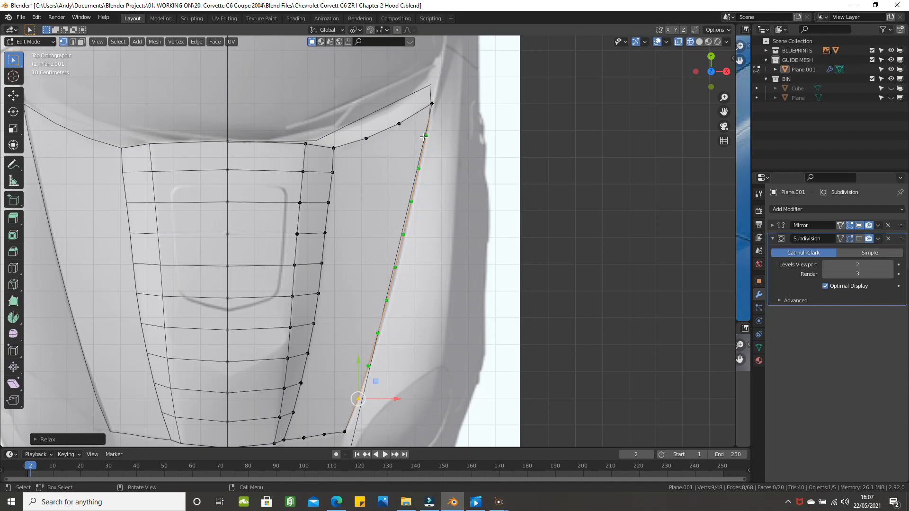
click(859, 239)
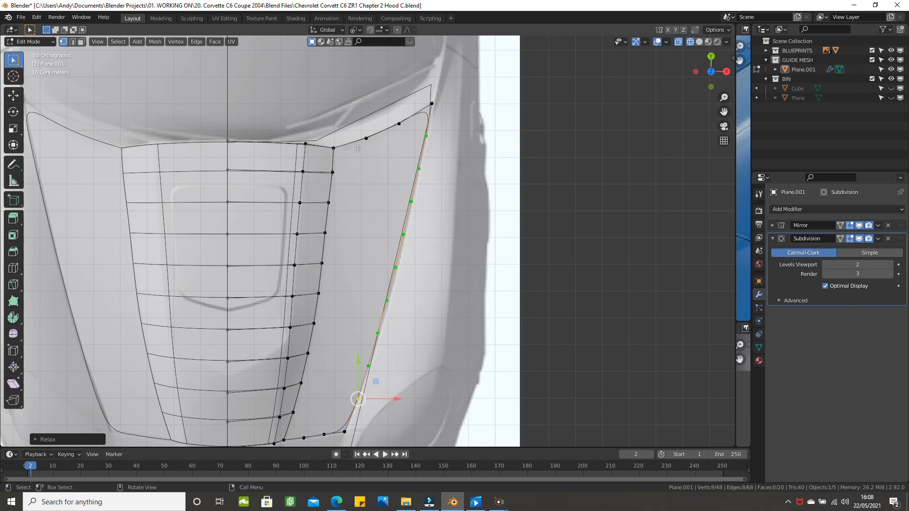
scroll(350, 160, down, 1)
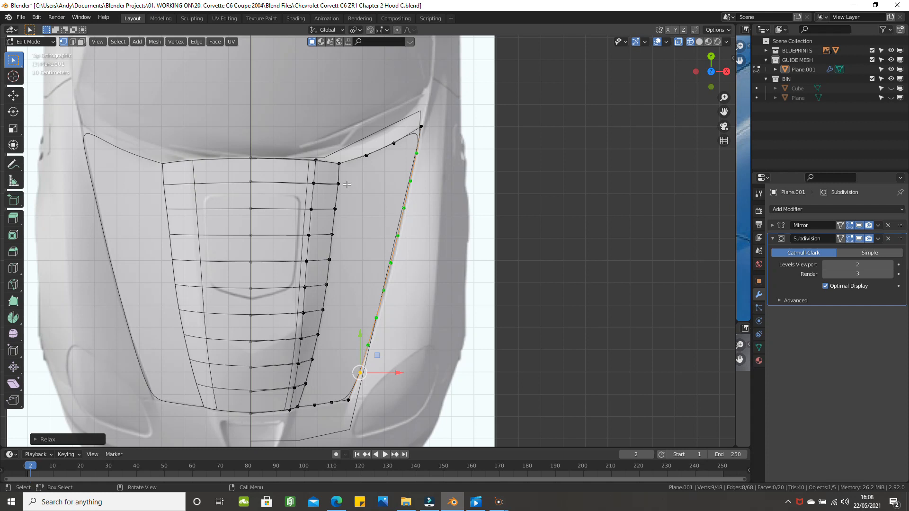
Fill a face between the second and third vertices of the raised section's edge and the side edge, and hide Subdivision in the viewport.
click(347, 185)
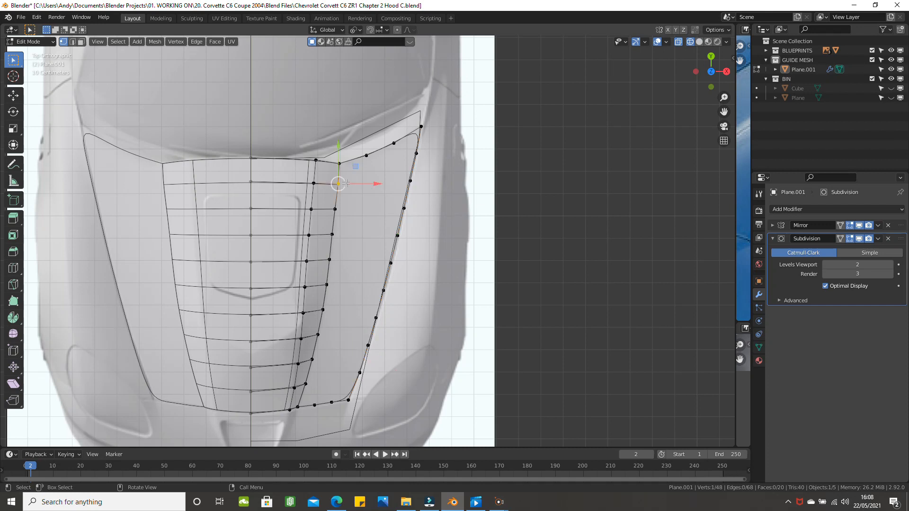
shift+click(416, 153)
shift+click(410, 181)
shift+click(335, 209)
key(f)
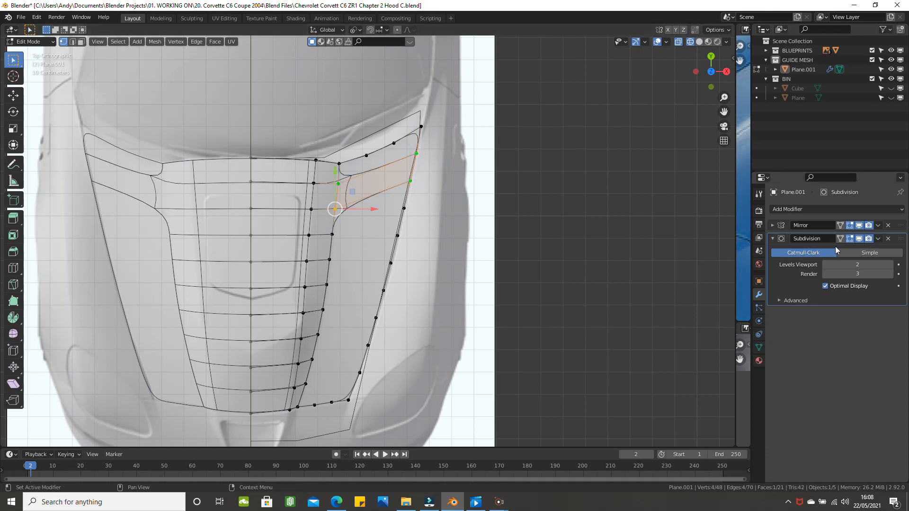
click(859, 239)
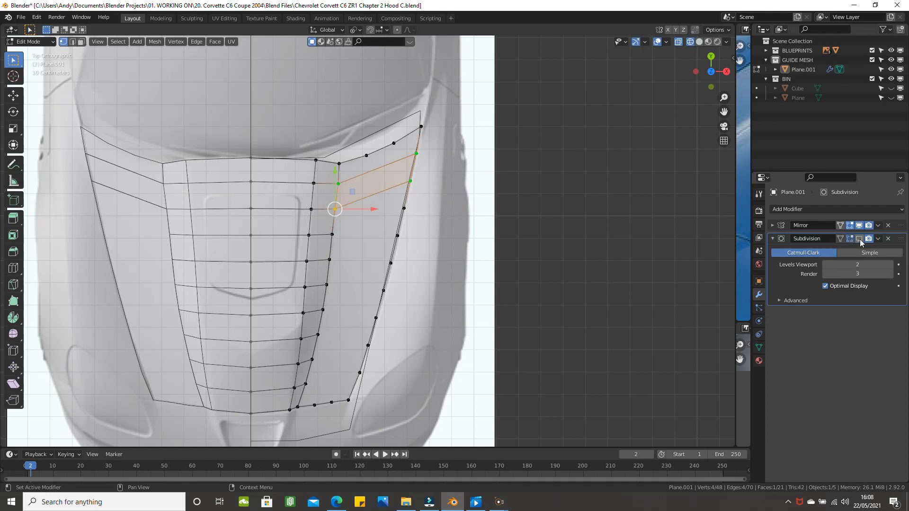
Continue filling faces forward from the first side-panel face, row by row, until only the front corner panel remains open.
click(342, 209)
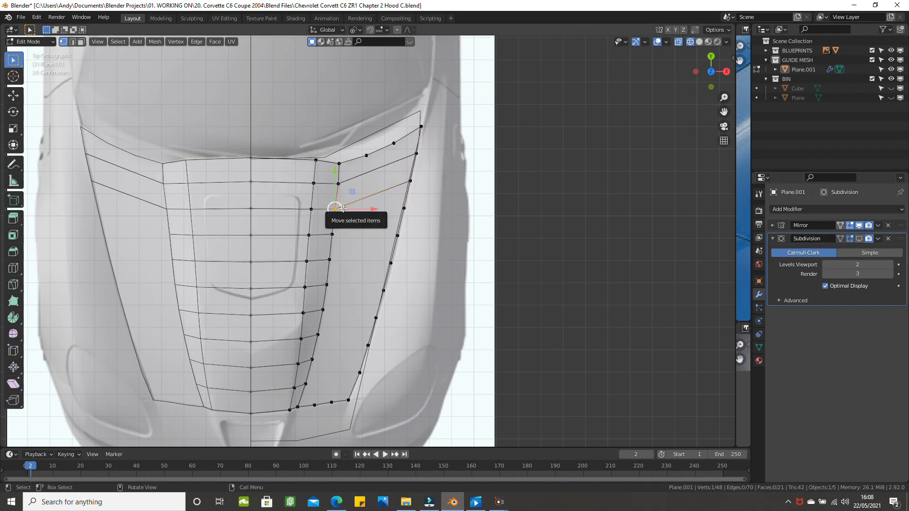
key(f)
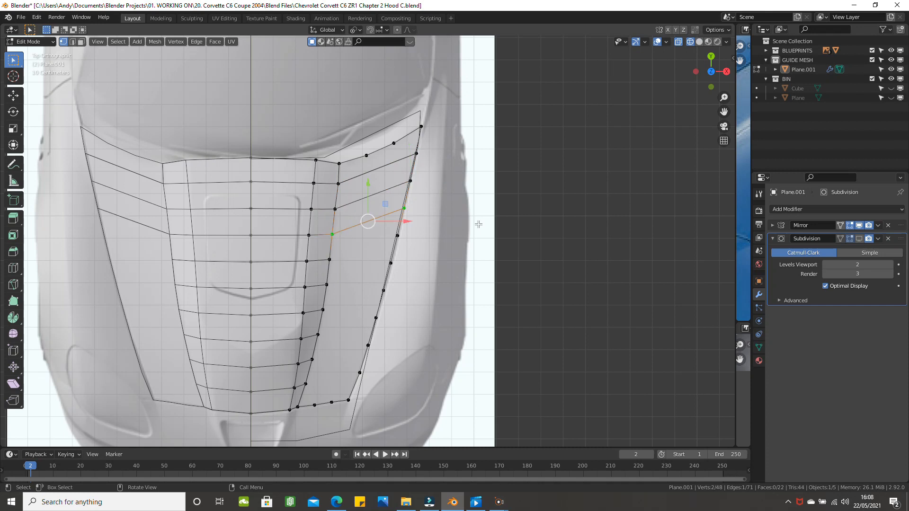
key(f)
key(f)
key(f)
key(f)
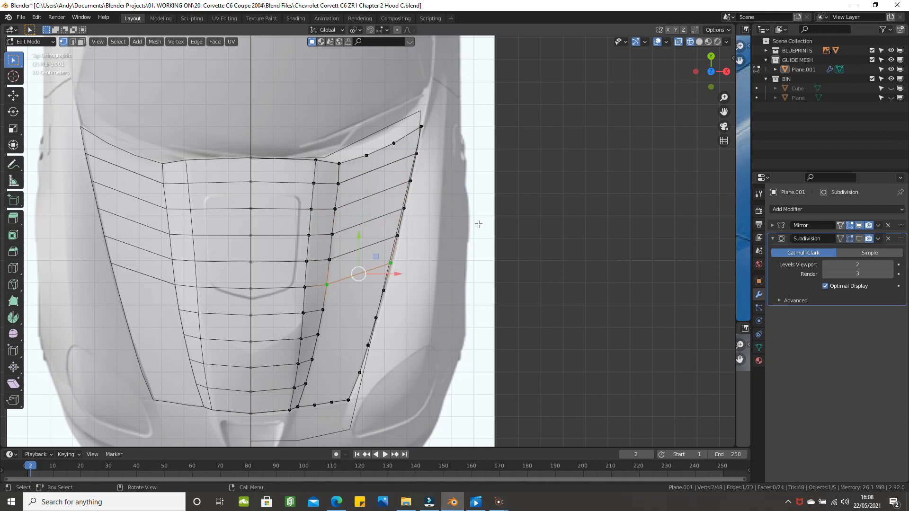
key(f)
key(f)
key(f)
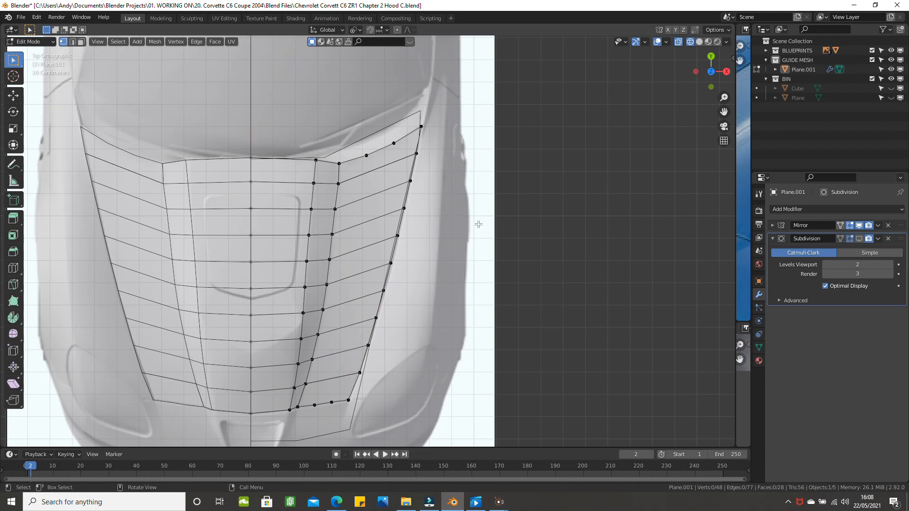
Switch the viewport to solid shading and inspect the filled side panel from an orbited orthographic view.
scroll(487, 212, up, 2)
scroll(486, 211, down, 2)
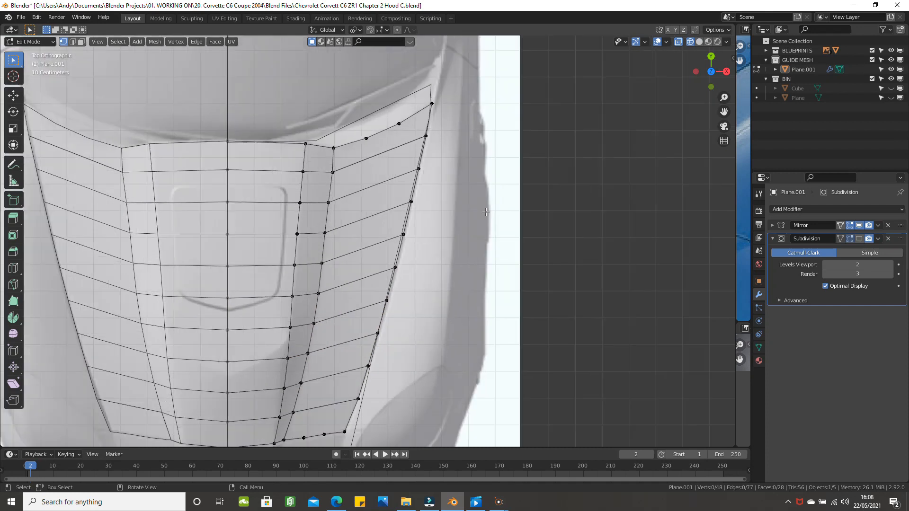
key(z)
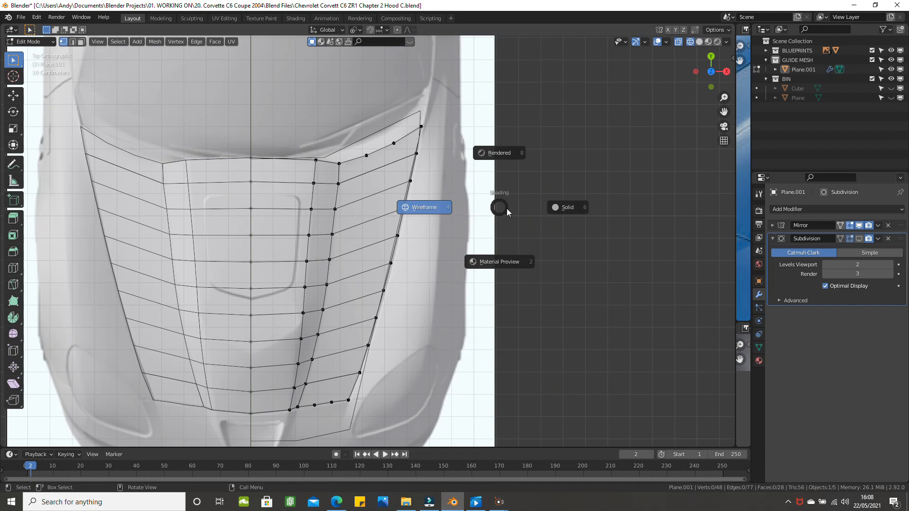
click(551, 210)
middle_drag(547, 212, 493, 150)
key(KP_5)
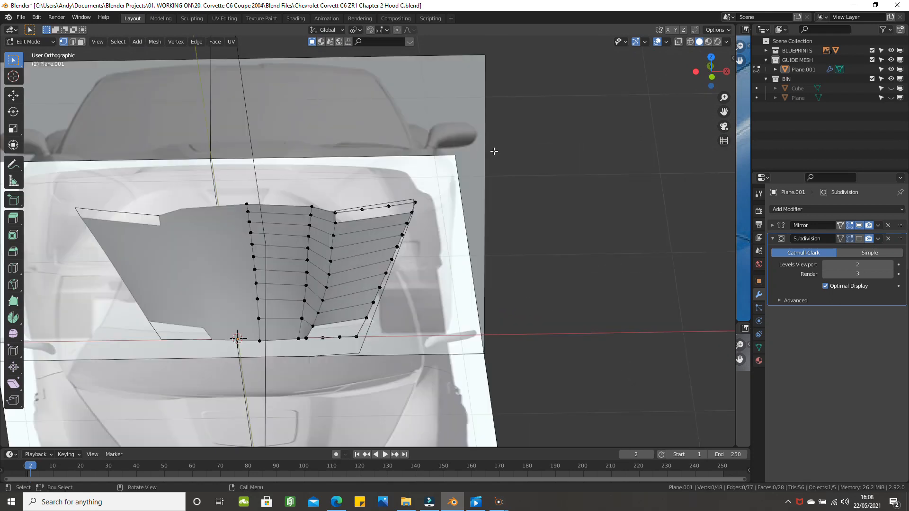
Add two evenly spaced, unslid loop cuts running lengthwise through the new side panel in top view.
key(KP_7)
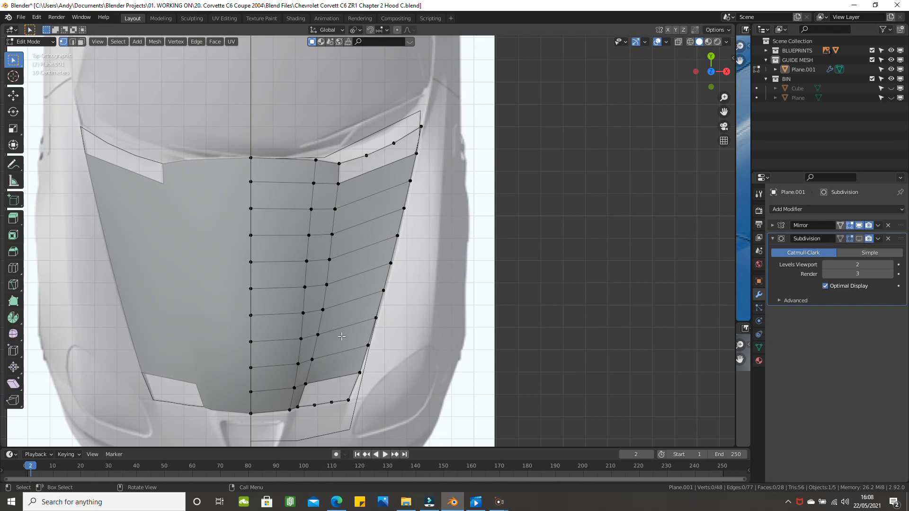
key(ctrl)
key(ctrl+r)
scroll(347, 326, up, 1)
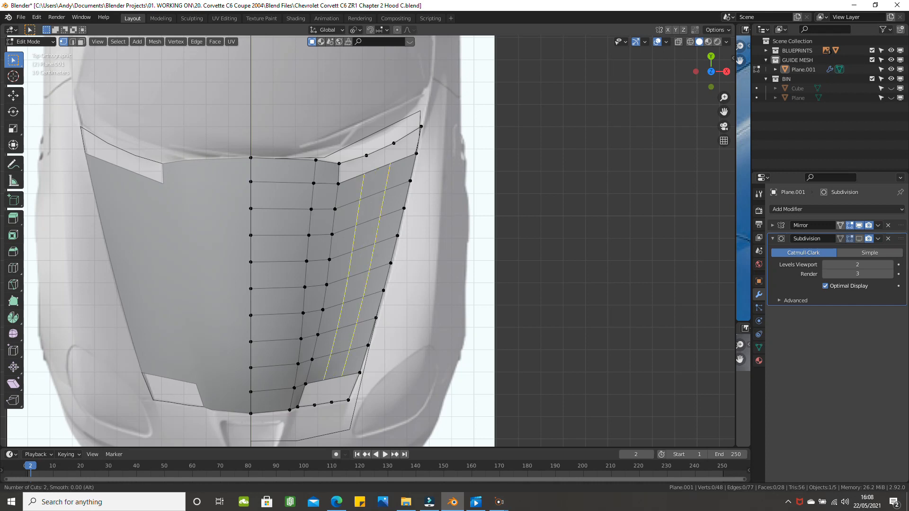
click(346, 326)
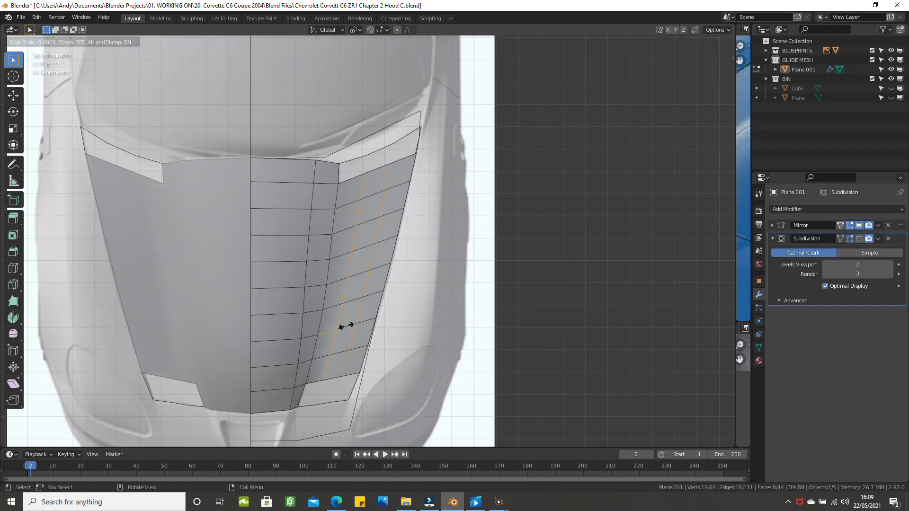
click(346, 326)
In front view, raise the two new loops along Z by about 0.007 m to bulge the side panel.
middle_drag(382, 319, 396, 320)
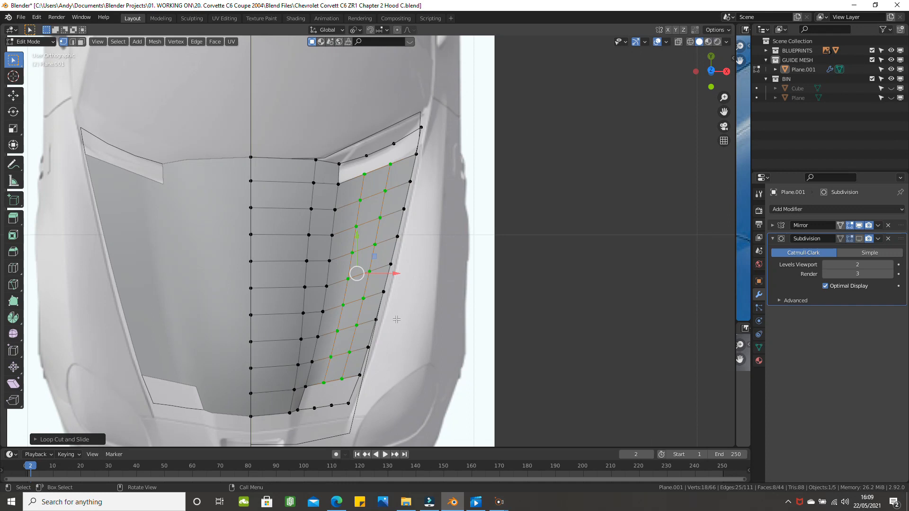
key(KP_1)
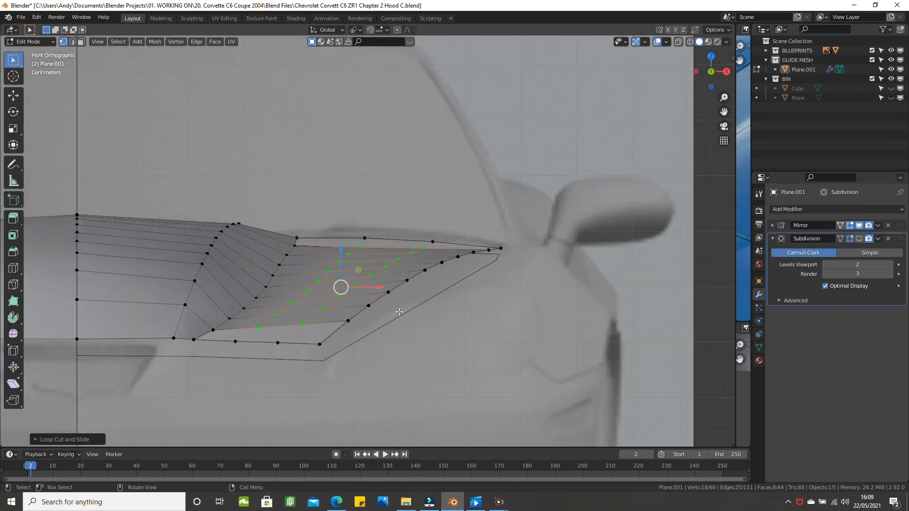
scroll(399, 311, up, 1)
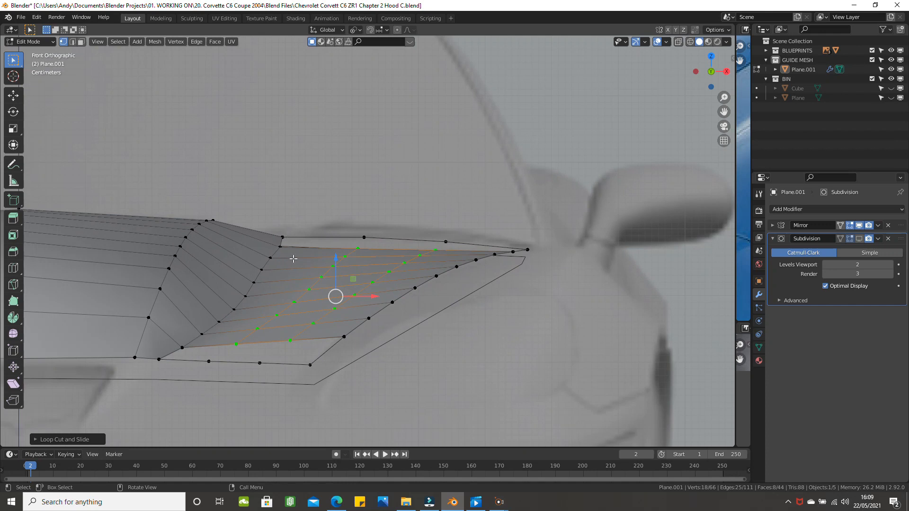
drag(336, 259, 337, 259)
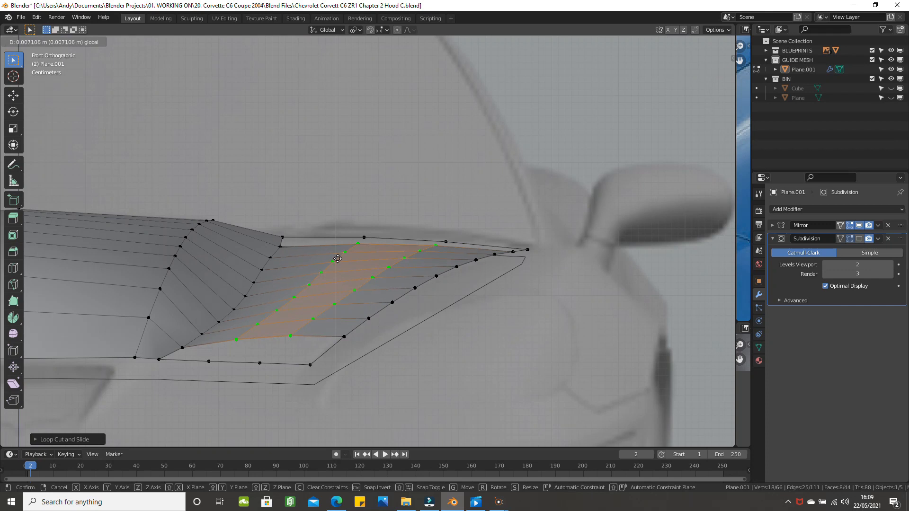
drag(338, 258, 337, 259)
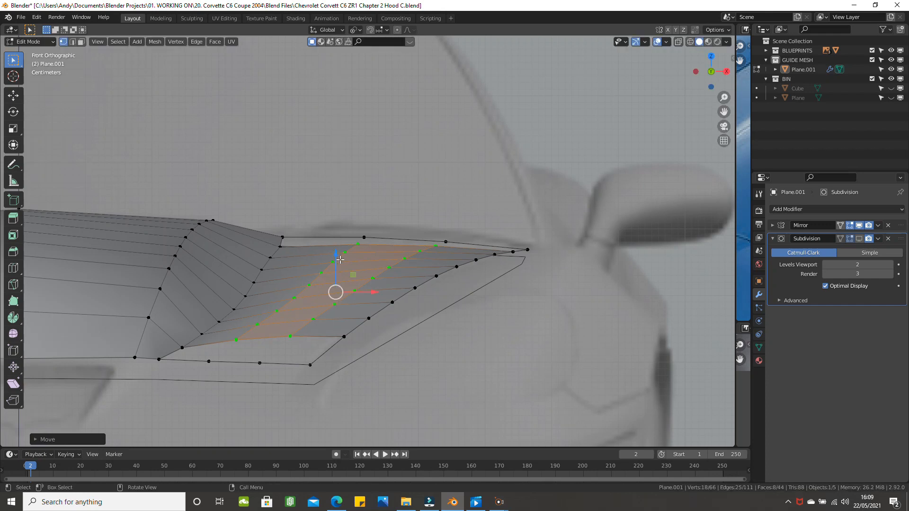
Lower the outer of the two new side-panel loops slightly along Z in front view.
alt+click(377, 276)
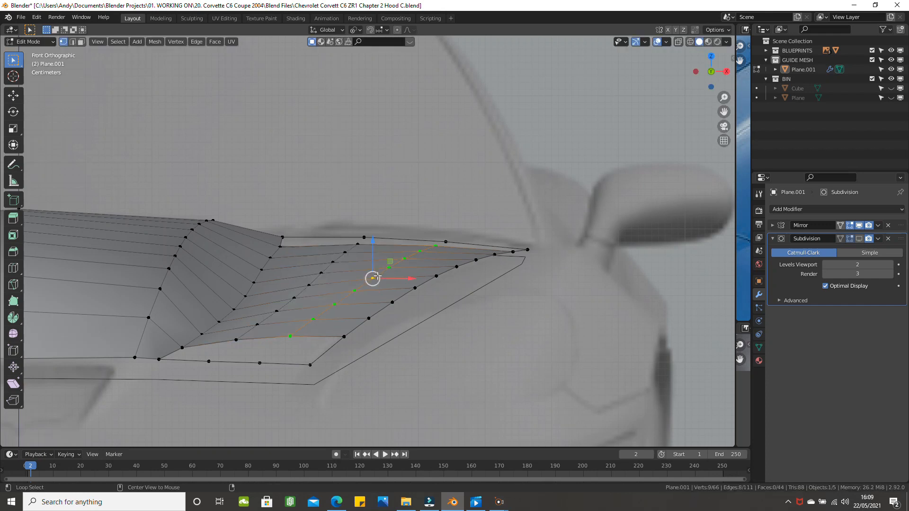
drag(373, 242, 374, 249)
scroll(392, 251, down, 1)
middle_drag(393, 252, 380, 269)
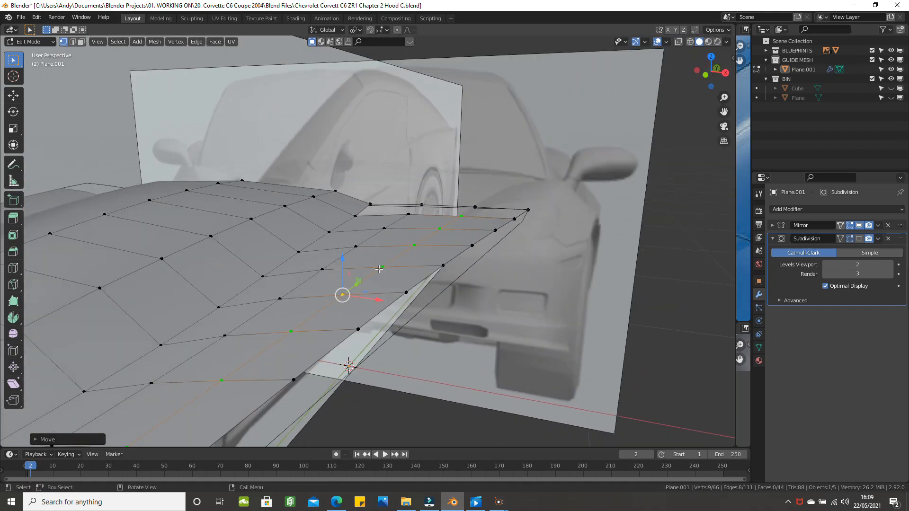
Enable the Subdivision modifier's viewport display and inspect the smoothed hood in Object Mode.
scroll(380, 269, down, 3)
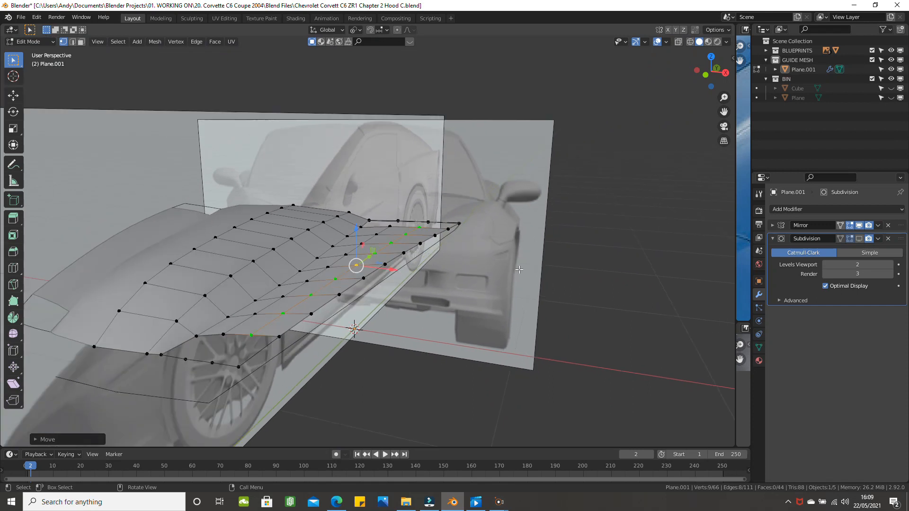
scroll(519, 269, down, 1)
click(857, 241)
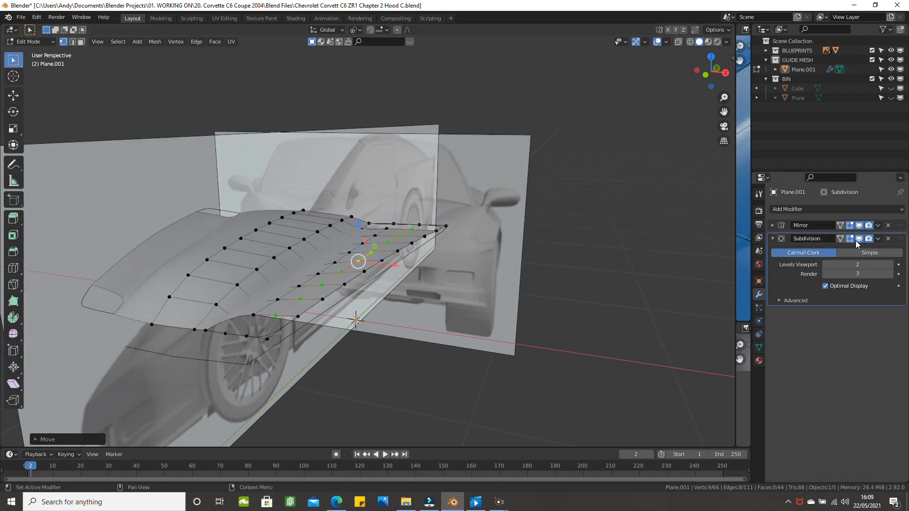
key(Tab)
middle_drag(476, 277, 505, 299)
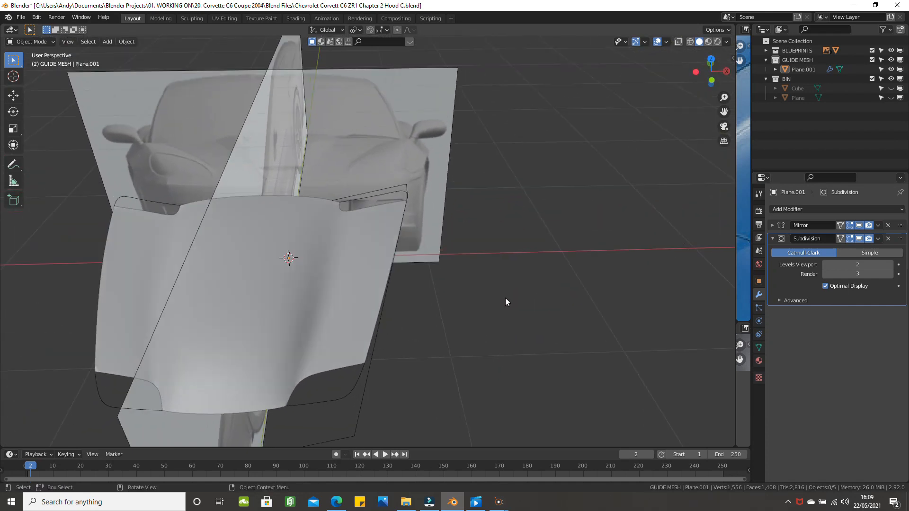
Return to Edit Mode and fill the open row at the rear of the side panel with three faces.
key(Tab)
scroll(505, 301, up, 1)
scroll(489, 274, up, 1)
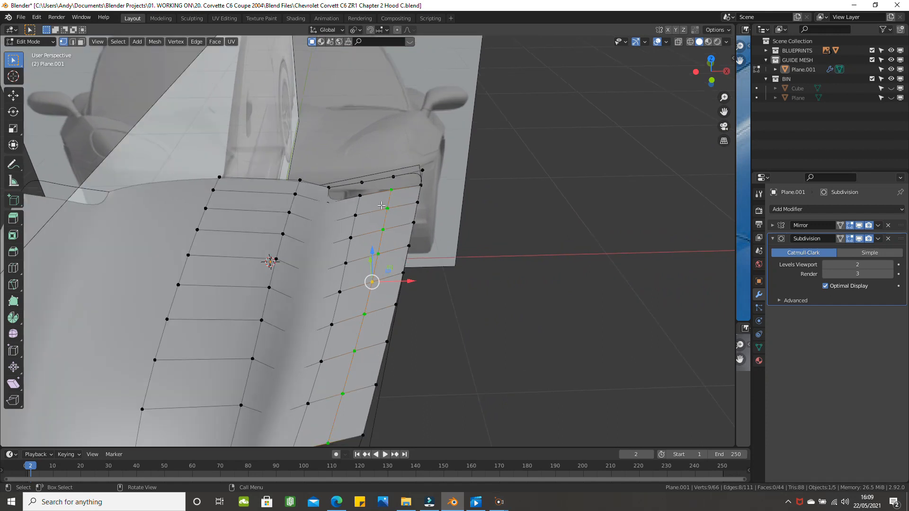
click(329, 188)
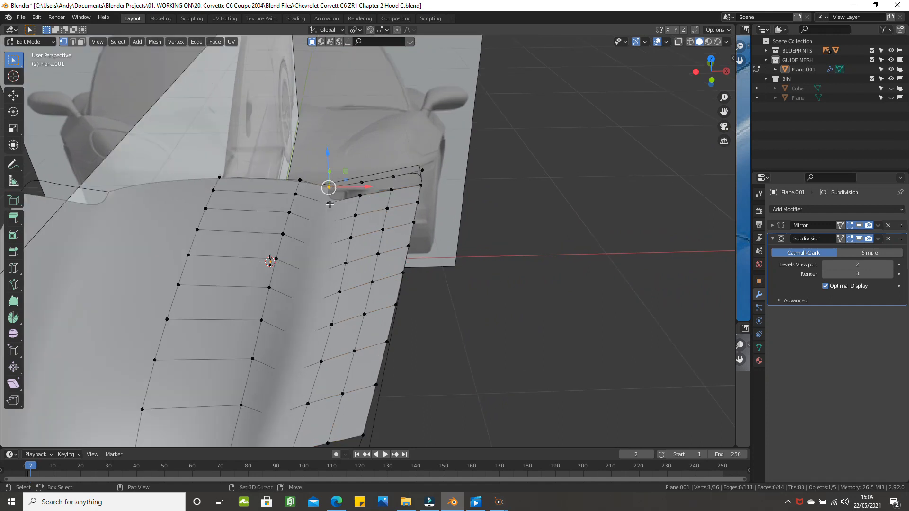
key(f)
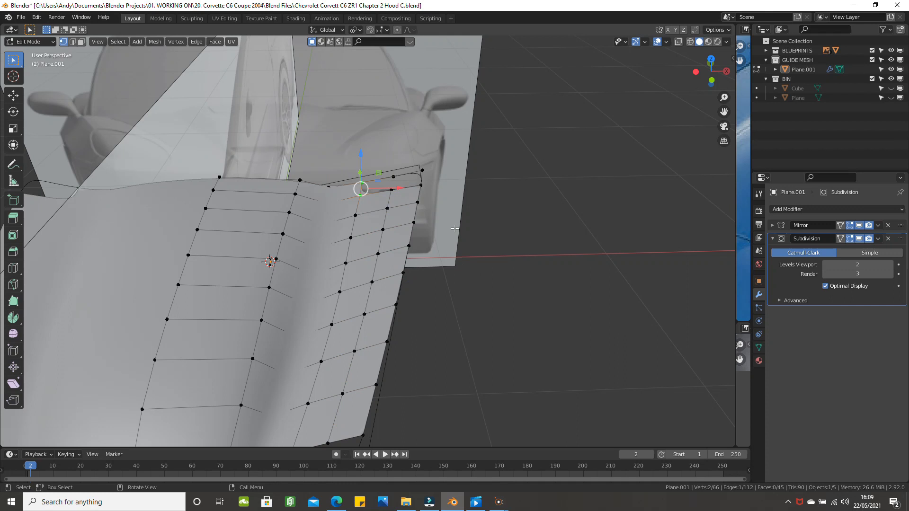
key(f)
key(f)
scroll(454, 229, down, 3)
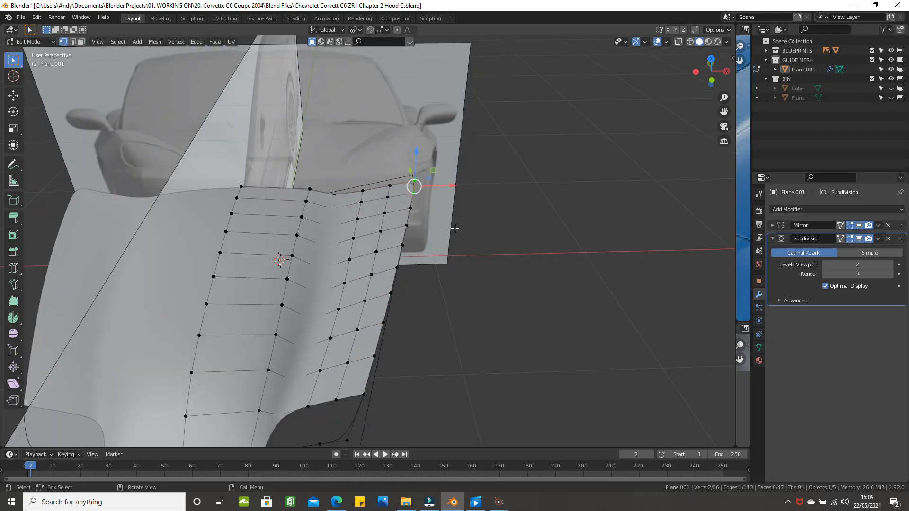
Fill the open front corner of the side panel with three faces, working outward from the central bulge.
middle_drag(296, 391, 322, 366)
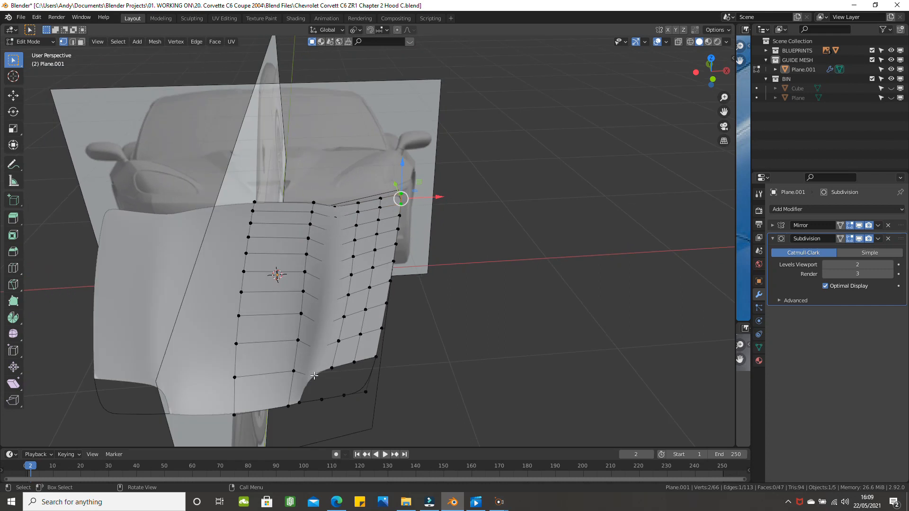
click(312, 375)
shift+click(303, 401)
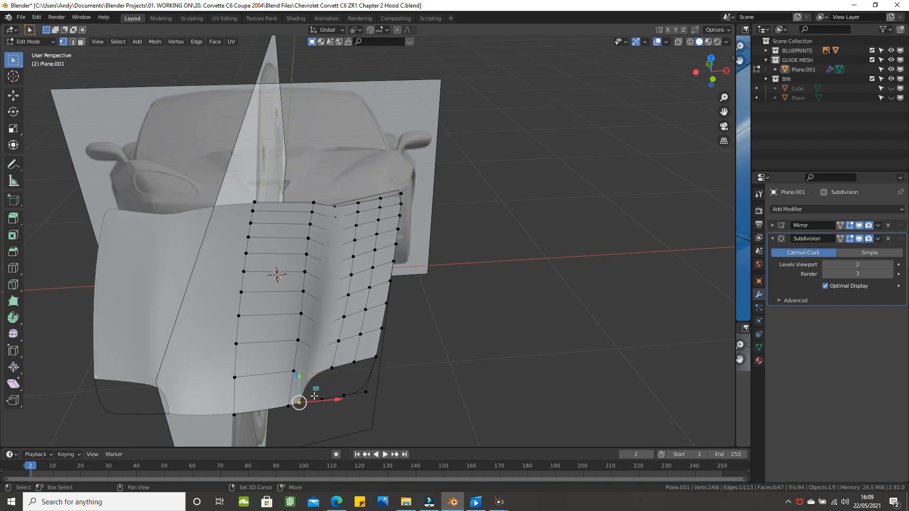
key(f)
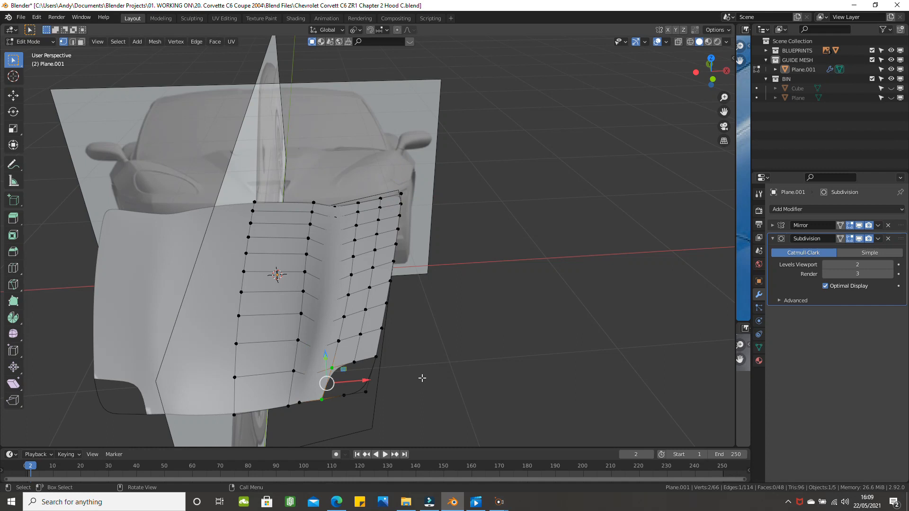
key(f)
key(f)
Examine the completed hood surface from above, against the side blueprint and from an orbited perspective.
mouse_move(422, 378)
middle_down()
mouse_move(400, 412)
mouse_move(377, 422)
mouse_move(386, 432)
mouse_move(453, 362)
mouse_move(414, 349)
mouse_move(383, 359)
mouse_move(419, 378)
middle_up()
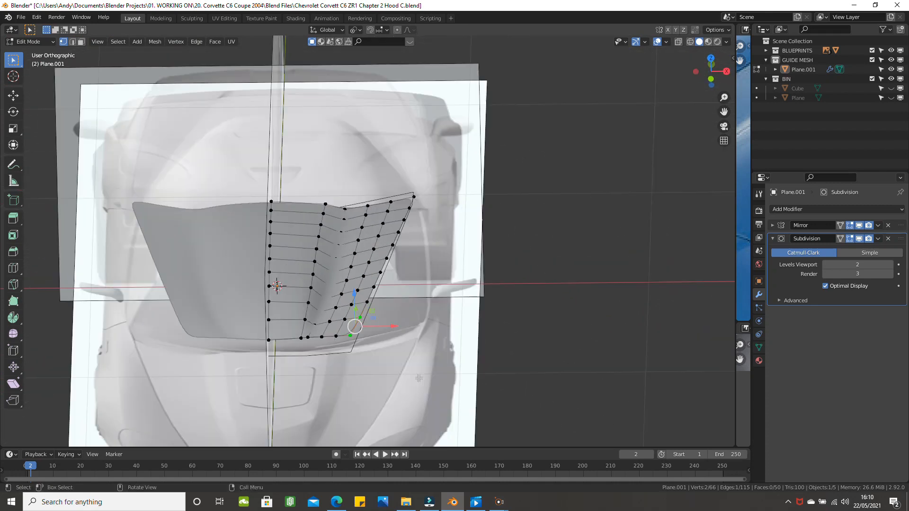
key(KP_3)
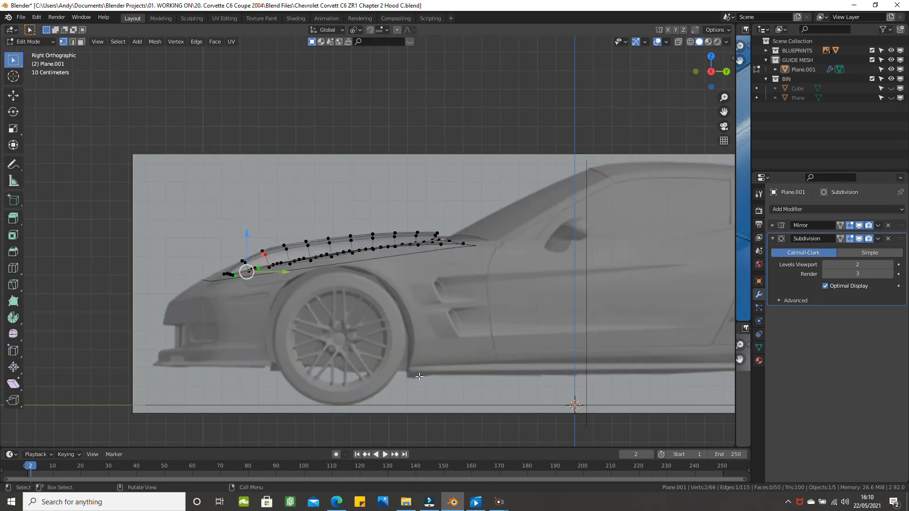
scroll(288, 243, up, 4)
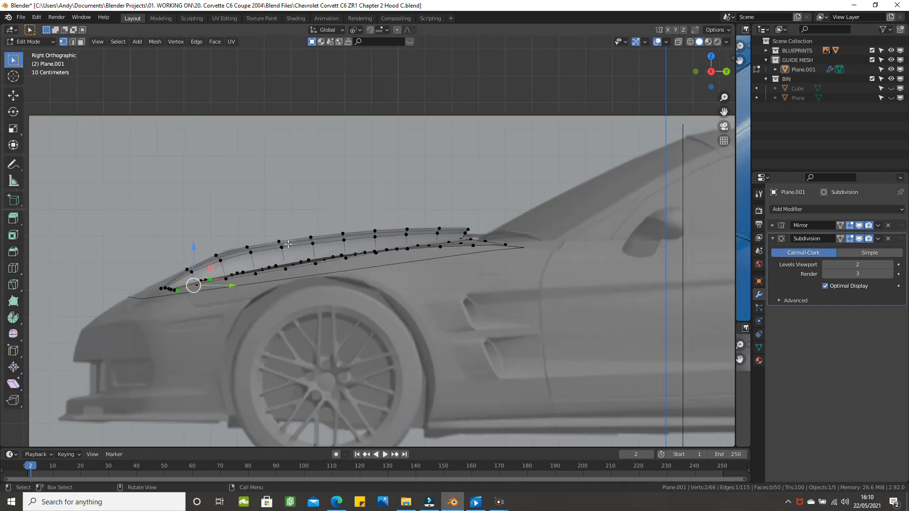
scroll(288, 243, up, 1)
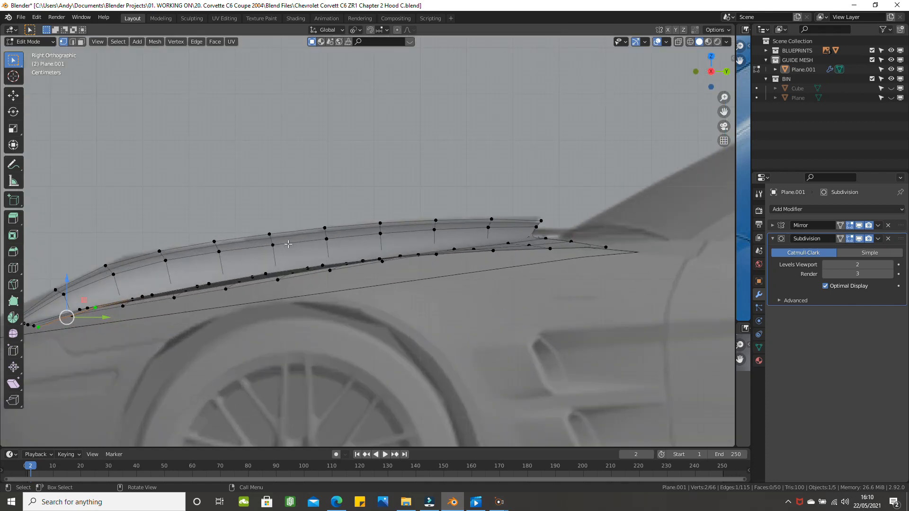
scroll(288, 244, down, 2)
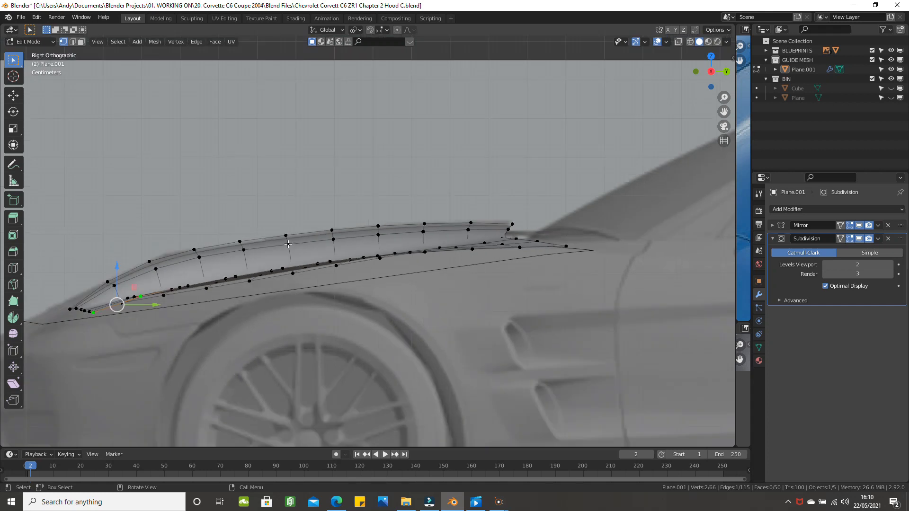
middle_drag(288, 244, 239, 274)
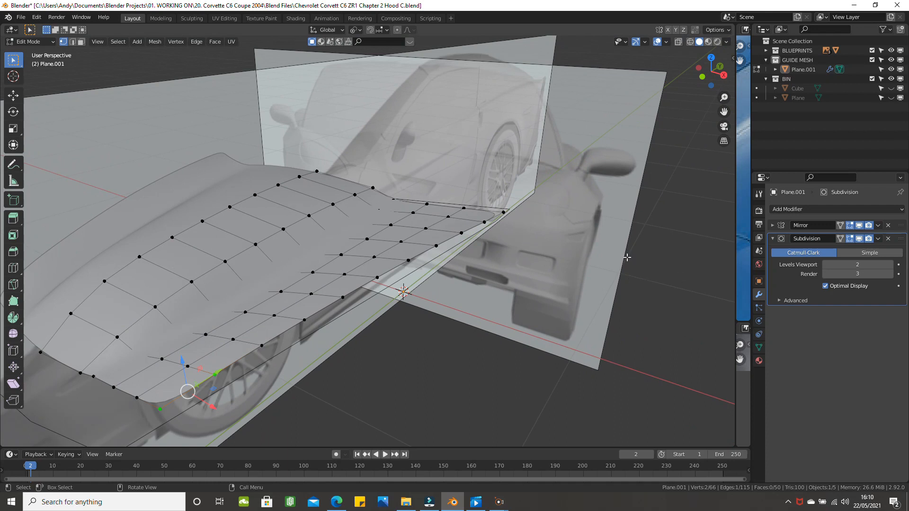
Enlarge the reference photo area to study the hood creases, and shrink it to a narrow strip beside the viewport.
drag(736, 244, 358, 246)
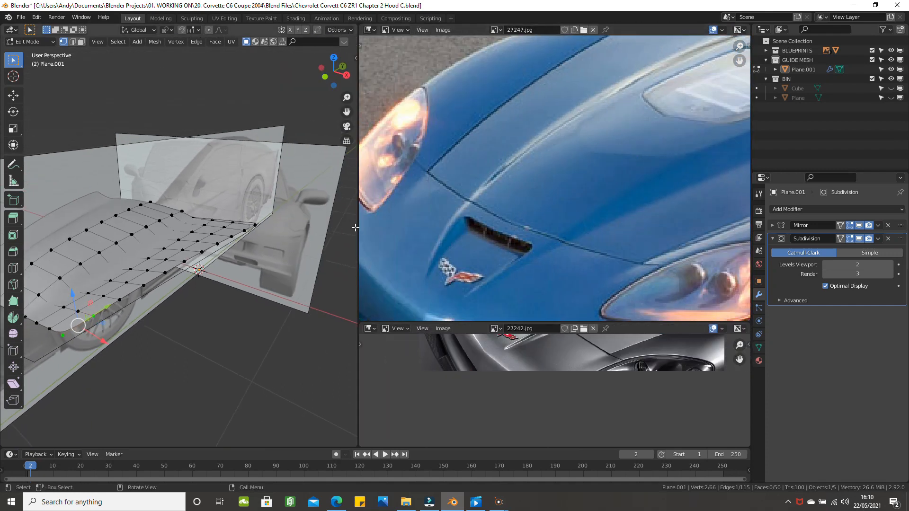
drag(356, 228, 646, 225)
scroll(161, 103, down, 1)
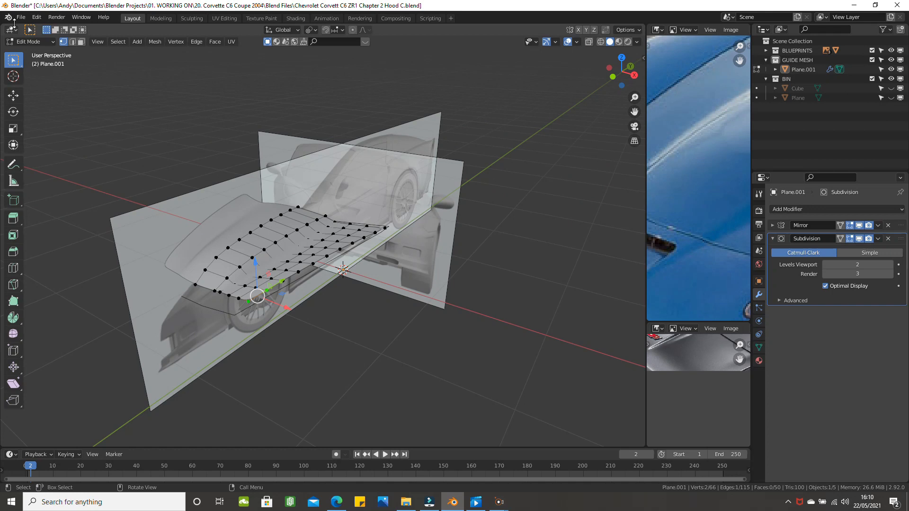
Save the project under the new file name "Chevrolet Corvett C6 ZR1 Chapter 2 Hood D.blend".
click(20, 17)
click(35, 88)
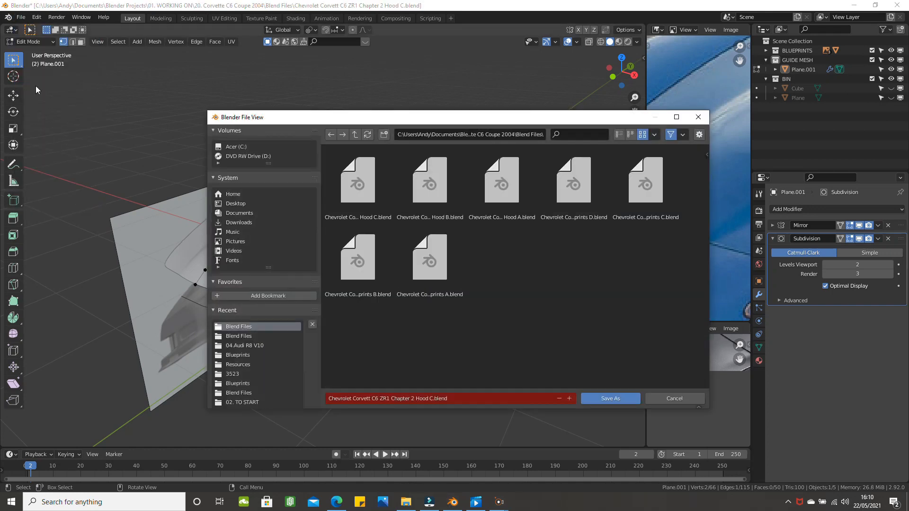
click(362, 189)
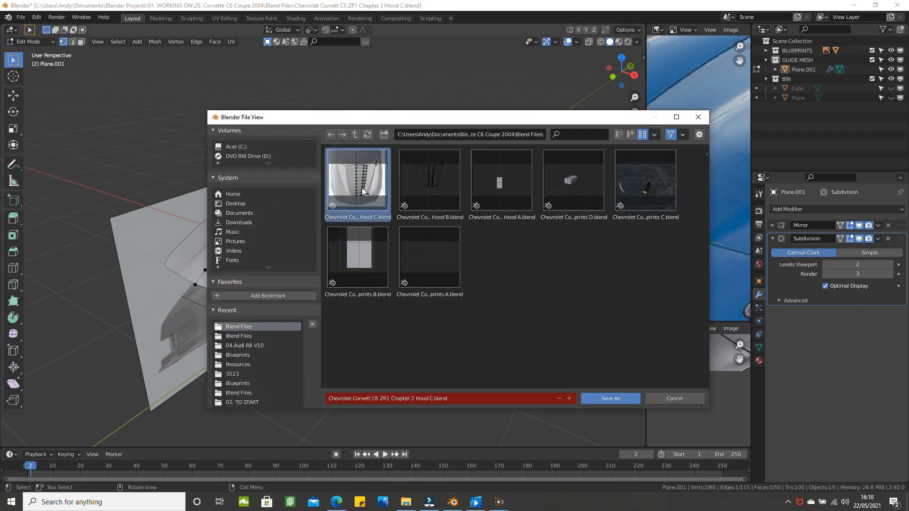
click(431, 399)
click(432, 399)
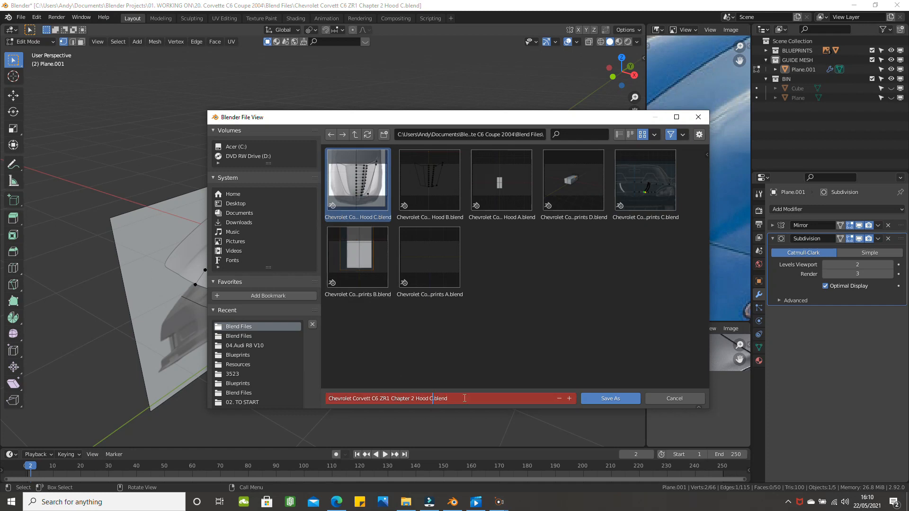
key(BackSpace)
text(D)
key(Return)
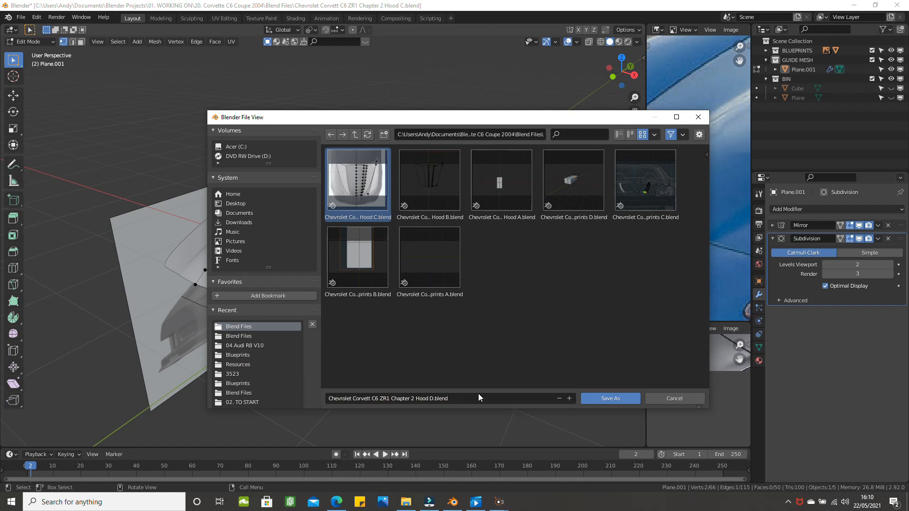
click(616, 400)
Set the viewport to top orthographic view with wireframe shading to compare the hood mesh with the blueprint.
middle_drag(369, 276, 423, 312)
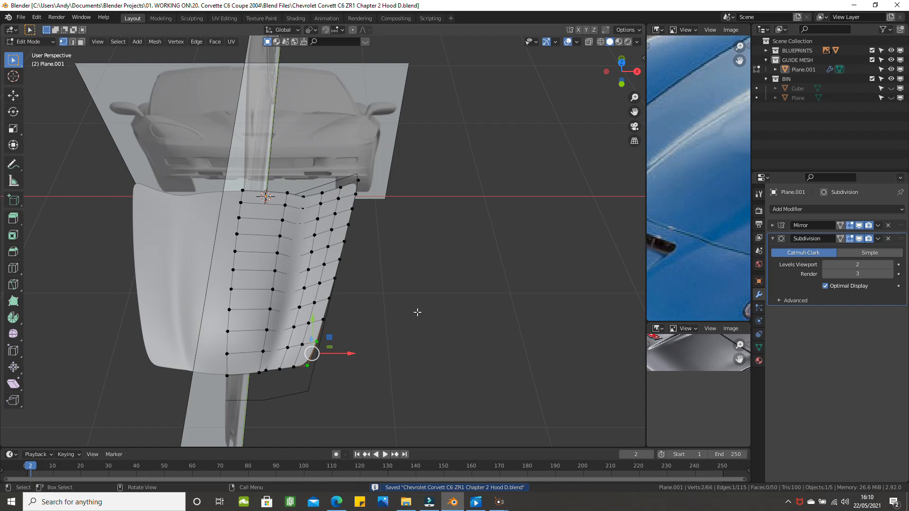
scroll(352, 291, up, 3)
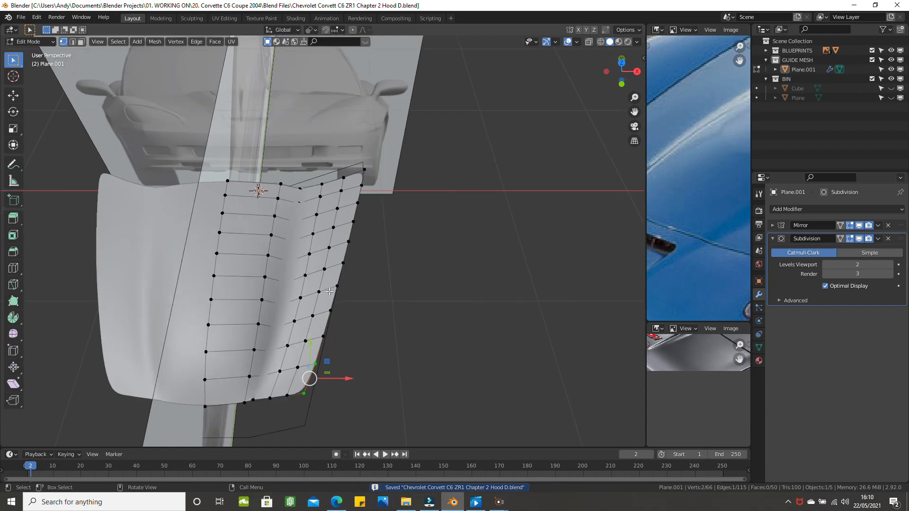
key(KP_7)
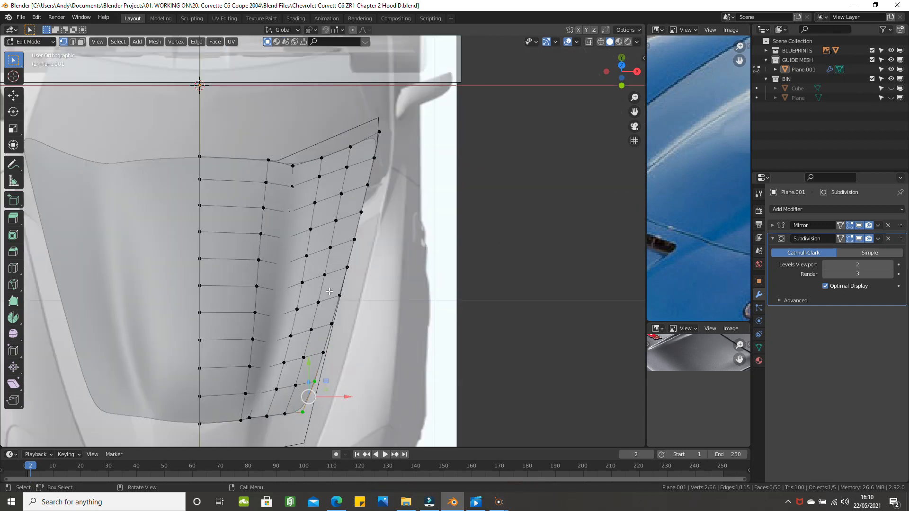
key(KP_7)
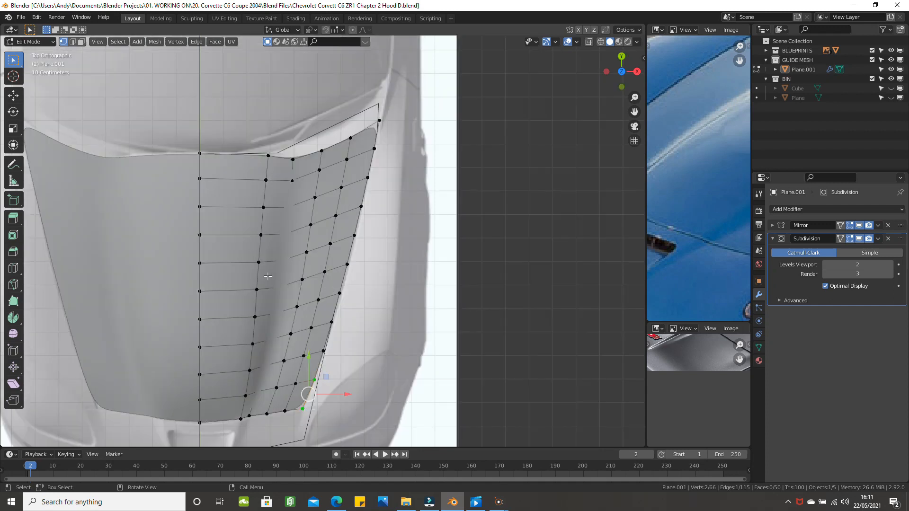
key(z)
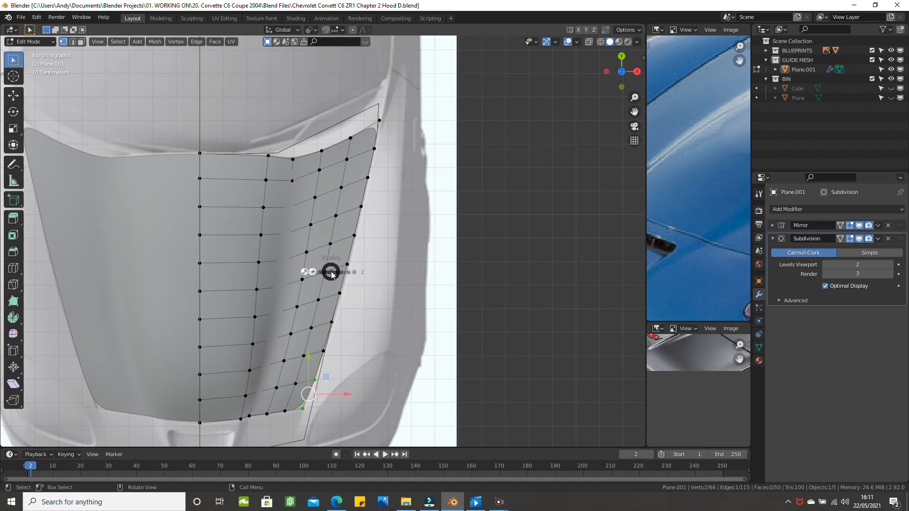
click(247, 275)
scroll(274, 271, up, 1)
scroll(274, 271, down, 1)
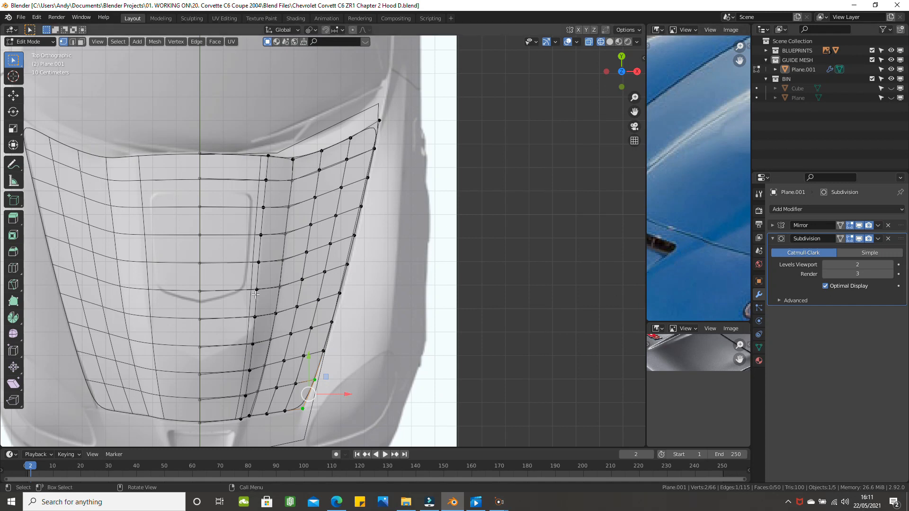
Select the full edge loop running along the crease of the hood's central bulge.
key(alt+h)
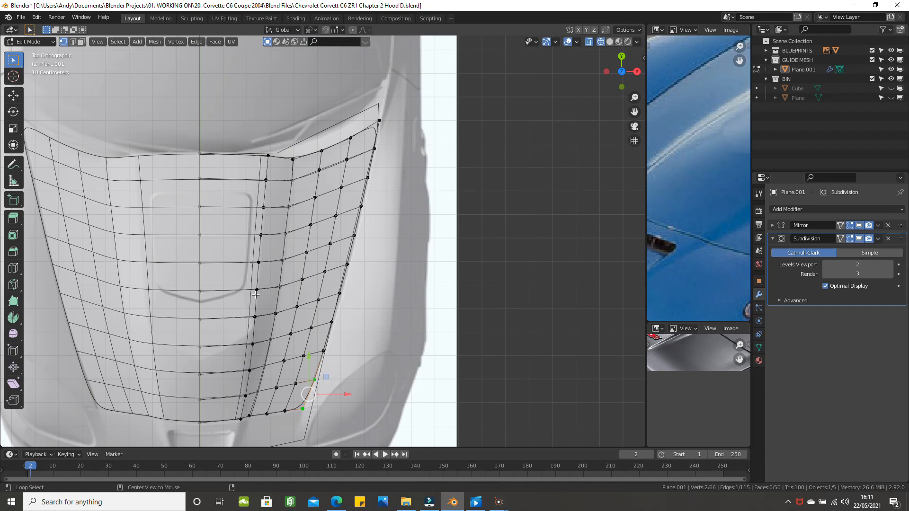
alt+click(256, 294)
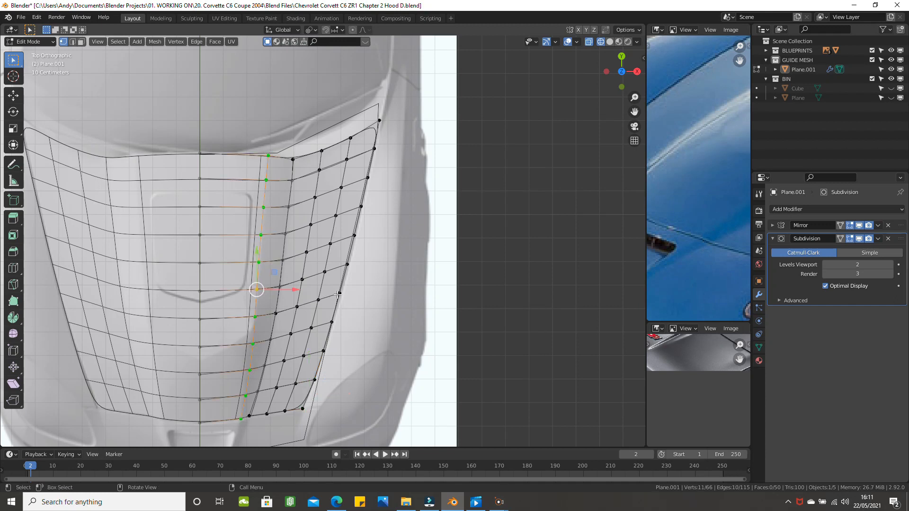
scroll(337, 294, up, 2)
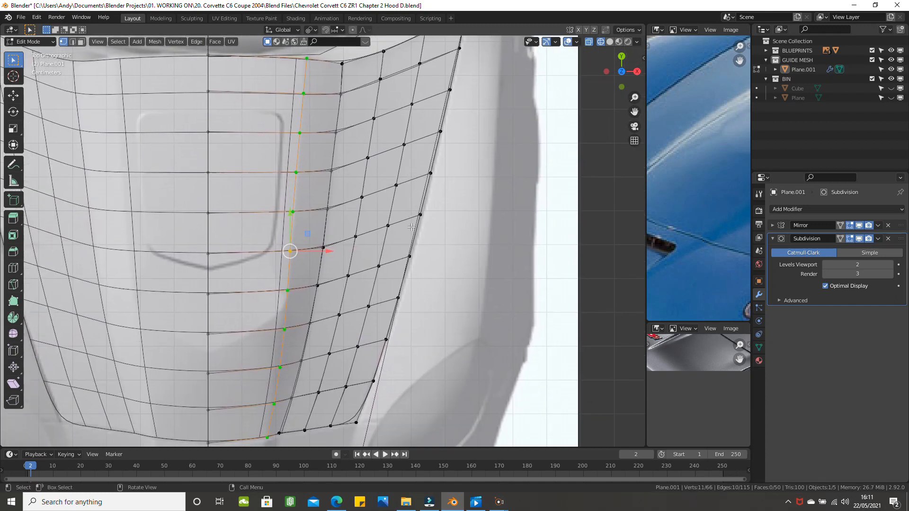
scroll(412, 227, down, 1)
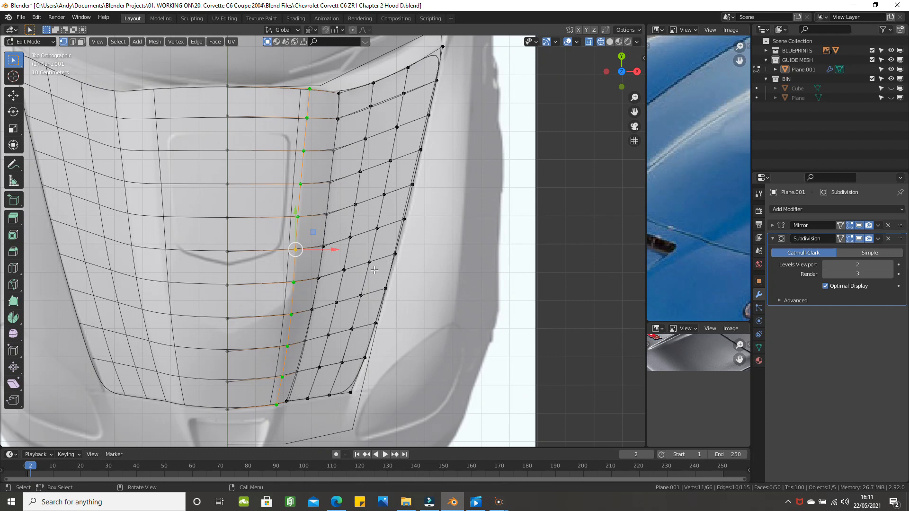
Bevel the crease edge loop about 0.0108 m wide and set its segments to 2.
key(ctrl+b)
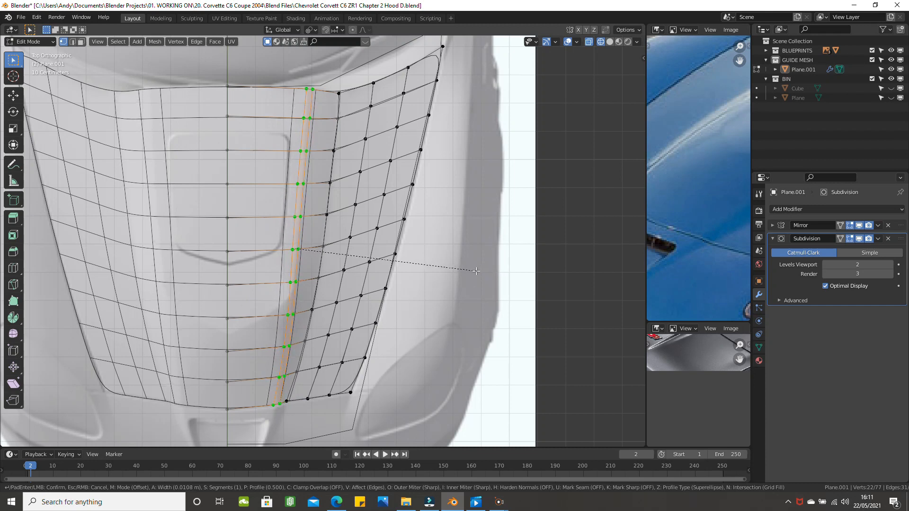
click(476, 270)
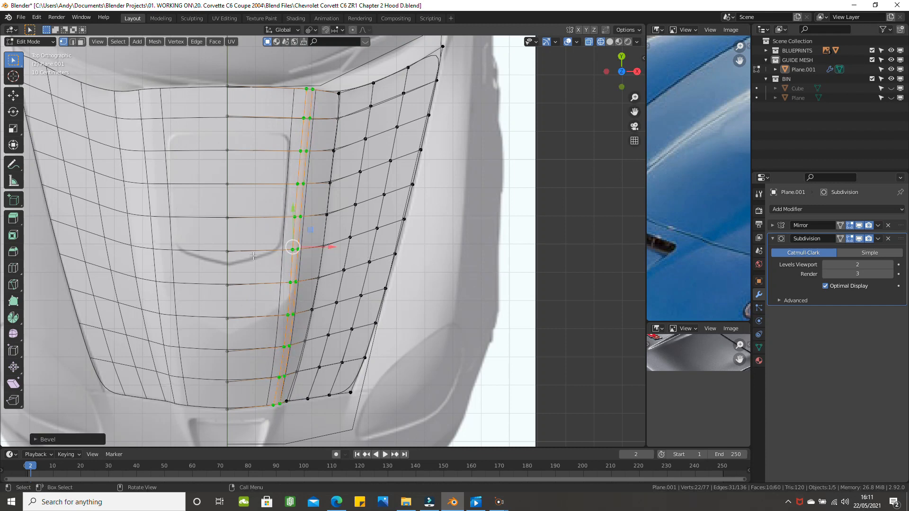
scroll(271, 239, up, 4)
shift+middle_drag(271, 239, 287, 218)
scroll(287, 218, up, 1)
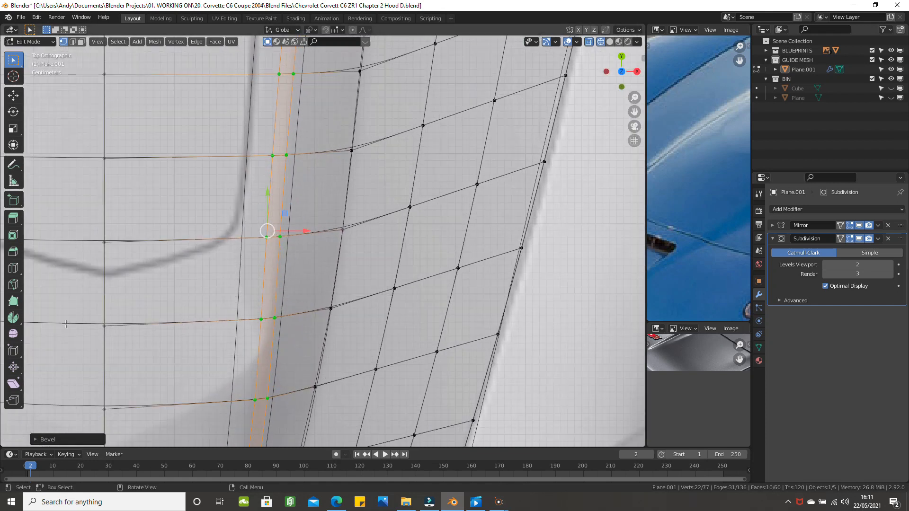
click(34, 438)
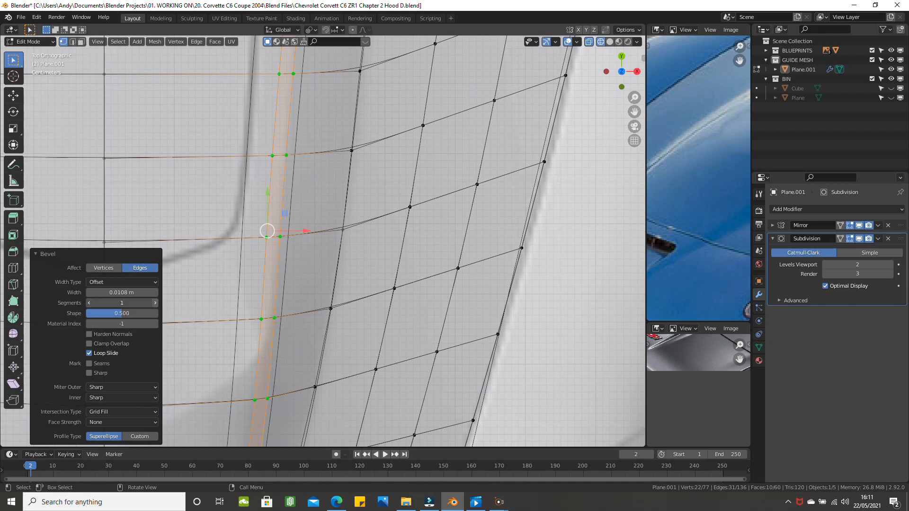
click(154, 303)
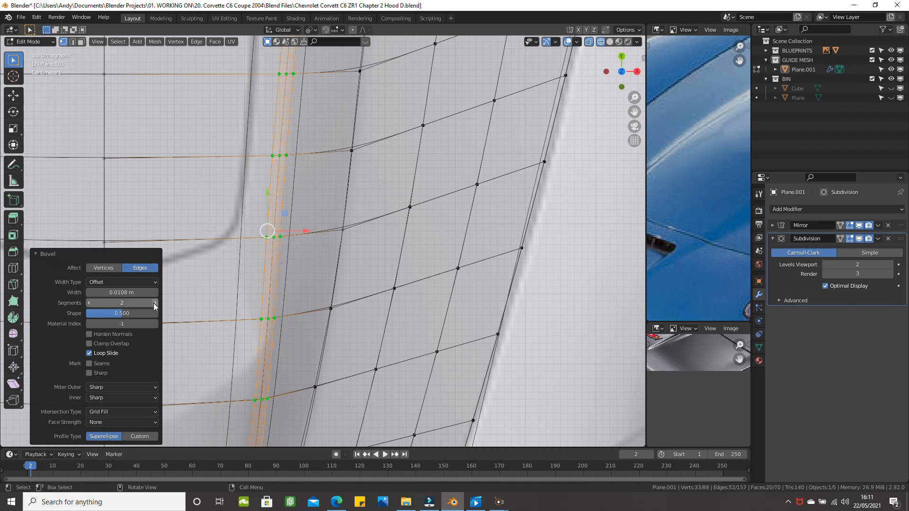
Check the bevelled crease against the top blueprint and undo the bevel.
scroll(273, 302, down, 2)
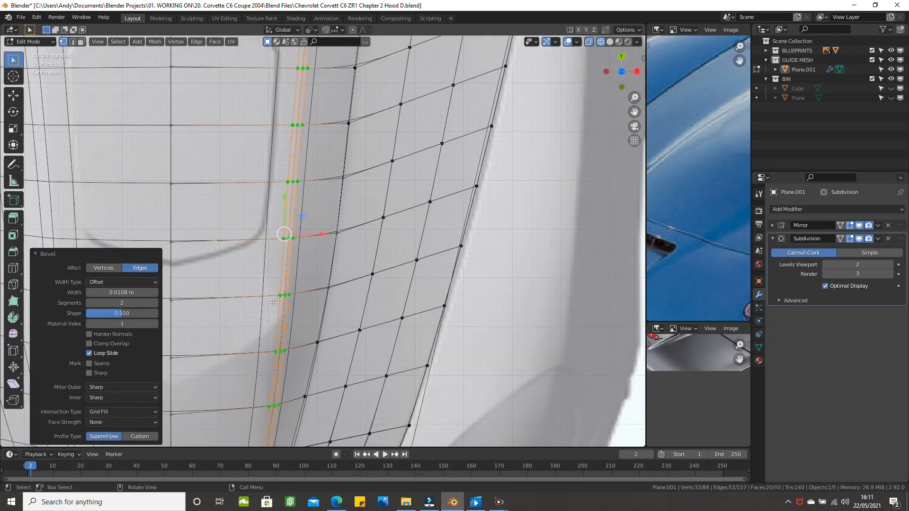
scroll(274, 302, down, 2)
scroll(273, 302, up, 5)
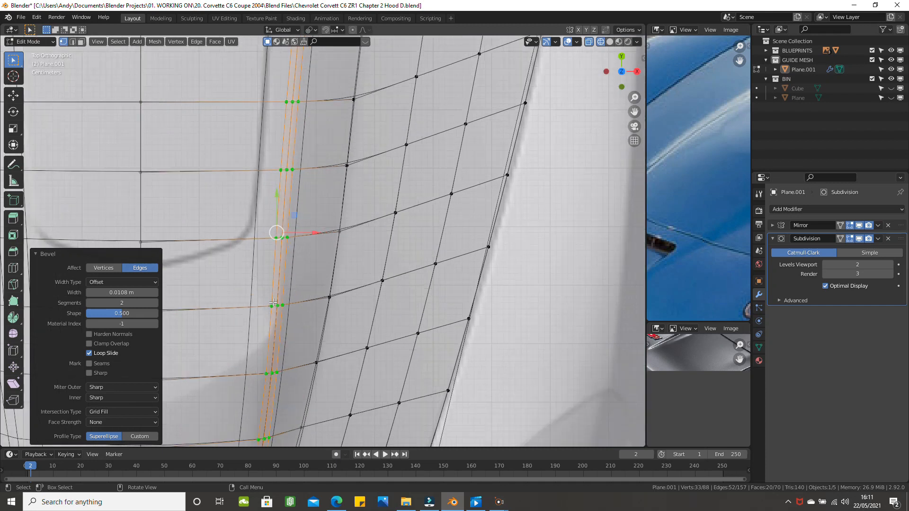
scroll(273, 302, up, 2)
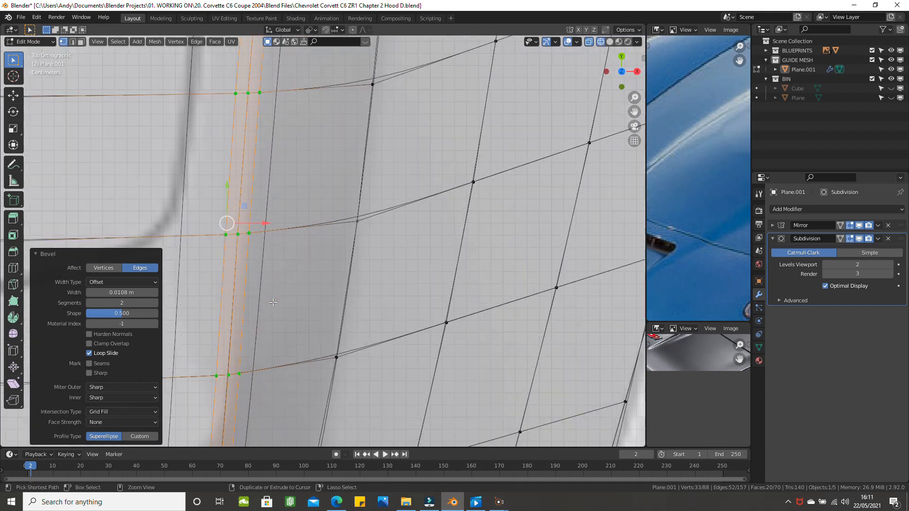
key(ctrl+z)
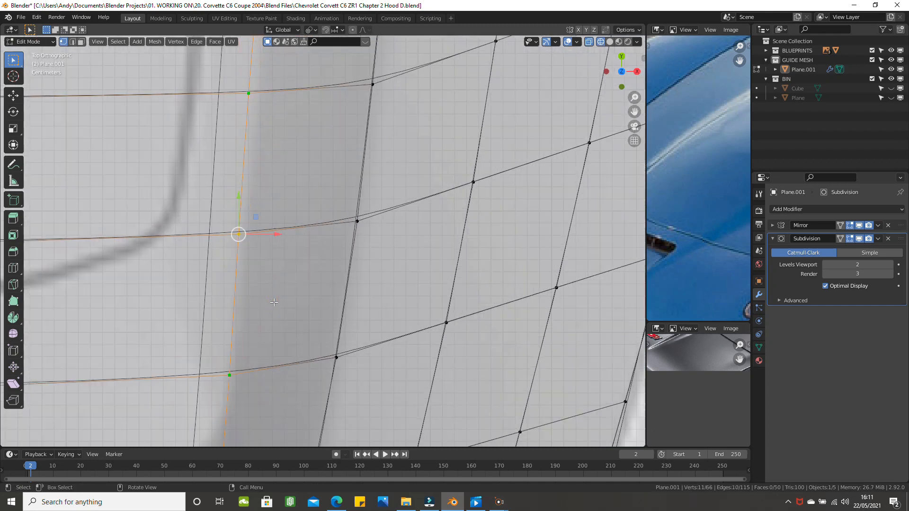
Bevel the crease edge loop about 0.0035 m wide with 2 segments, and deselect everything.
key(ctrl)
key(ctrl+b)
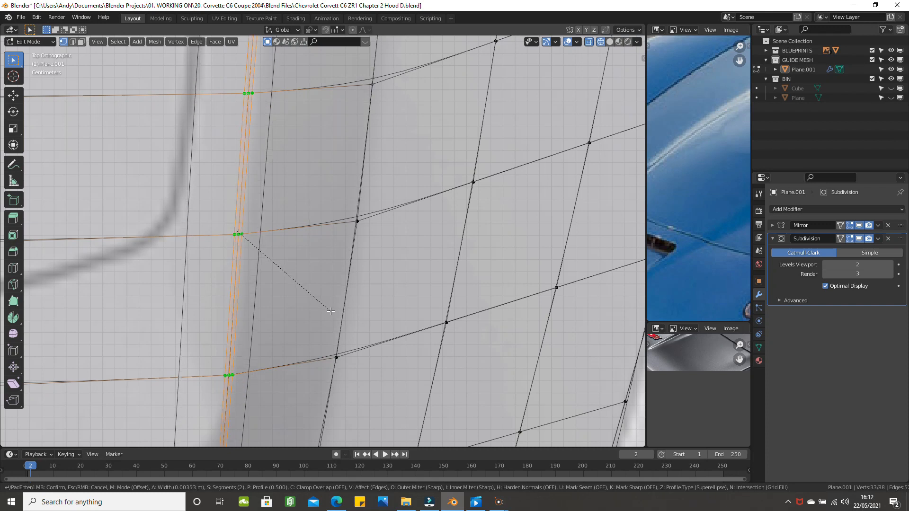
click(331, 311)
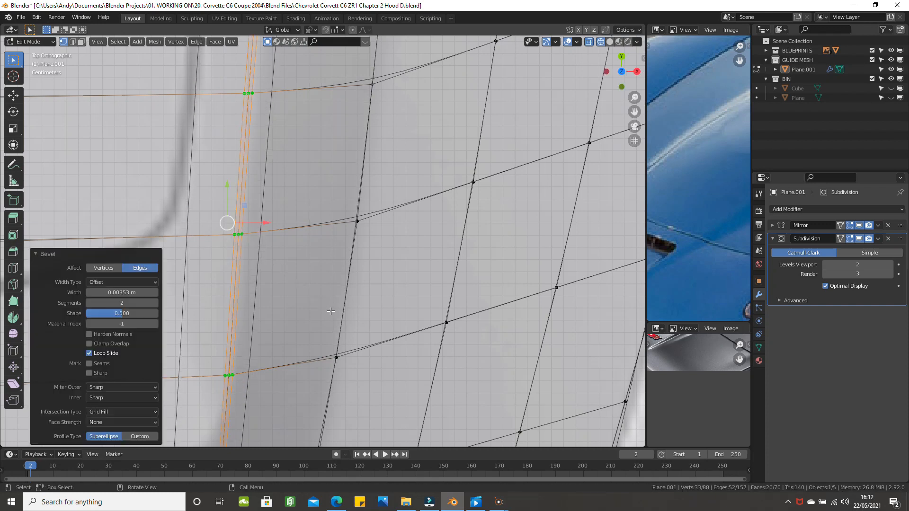
scroll(330, 311, down, 6)
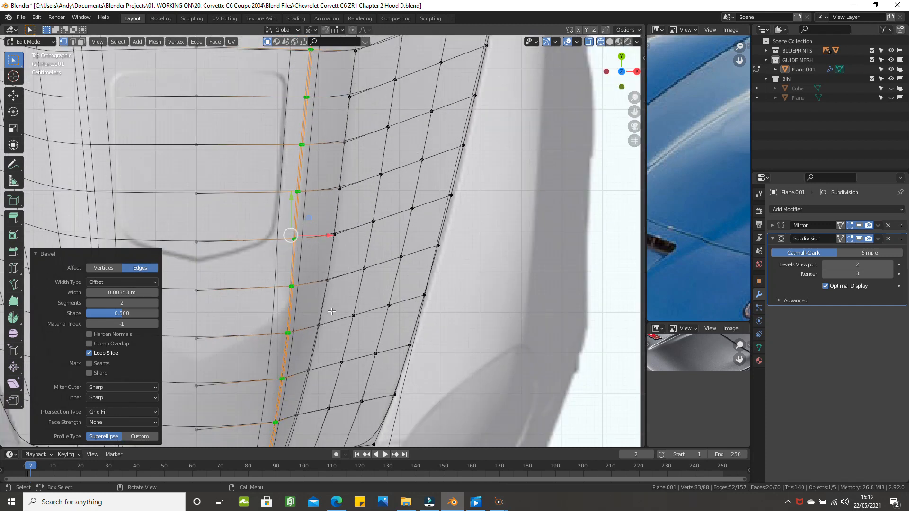
click(550, 298)
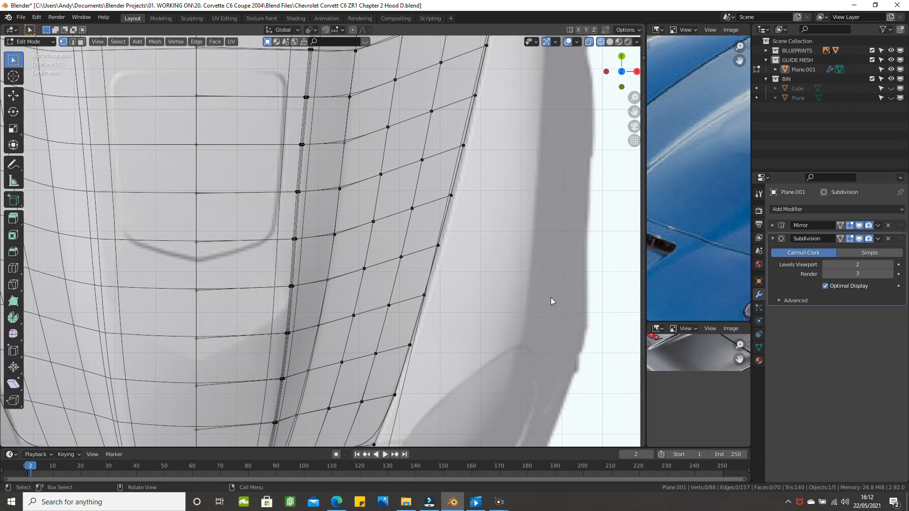
Show the hood in Object Mode with solid shading and examine the narrow crease from several perspective angles.
key(Tab)
middle_drag(529, 298, 479, 290)
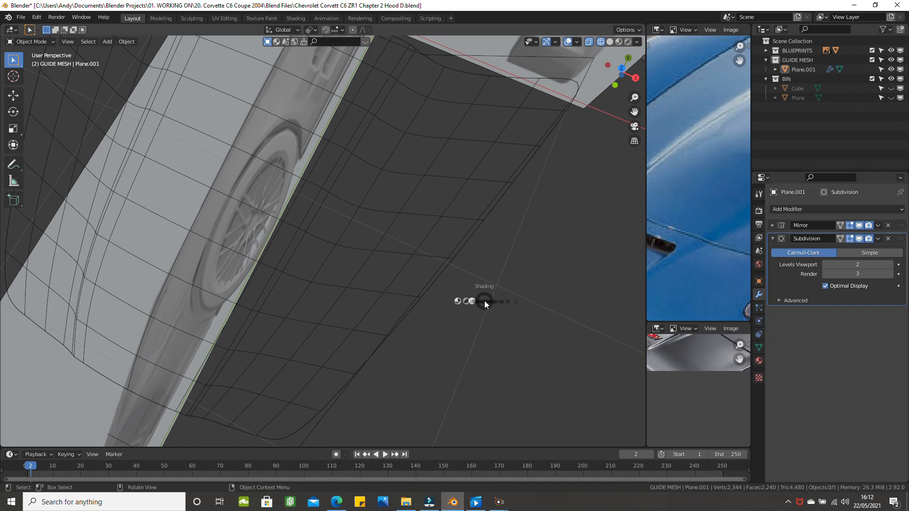
click(544, 300)
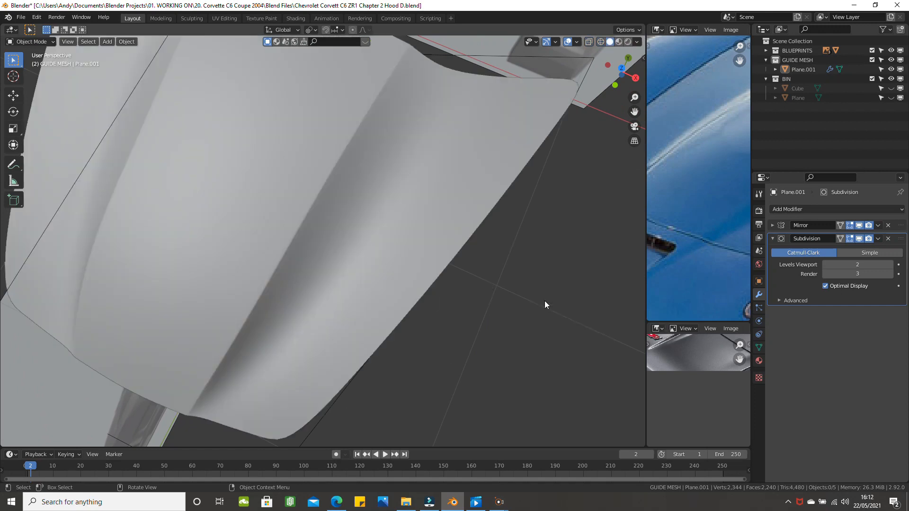
middle_drag(538, 302, 388, 246)
scroll(268, 273, down, 4)
middle_drag(267, 272, 285, 268)
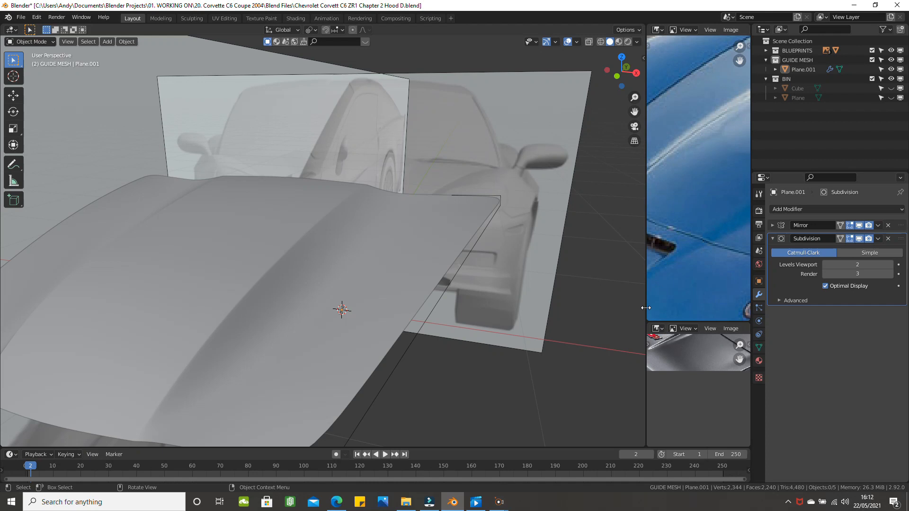
Enlarge reference photo 27242.jpg to study the hood creases beside the model, and widen the 3D viewport again.
drag(646, 307, 331, 316)
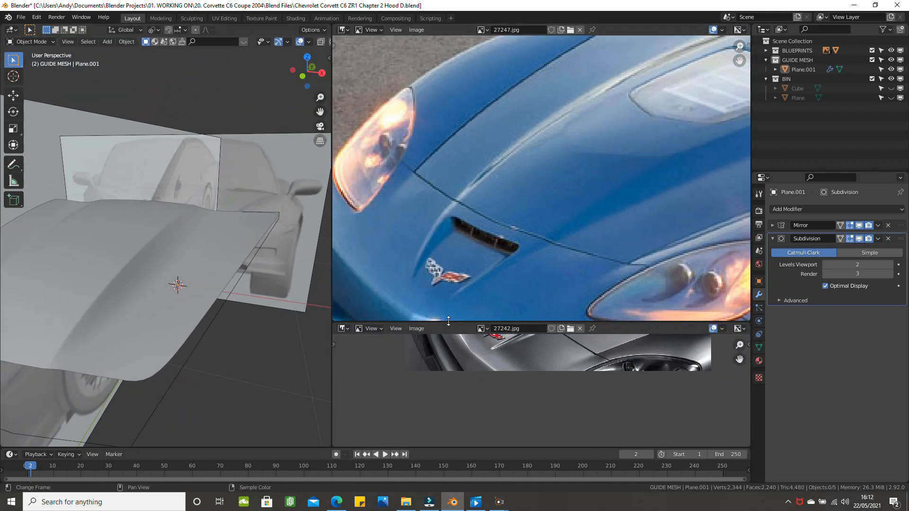
drag(448, 321, 521, 84)
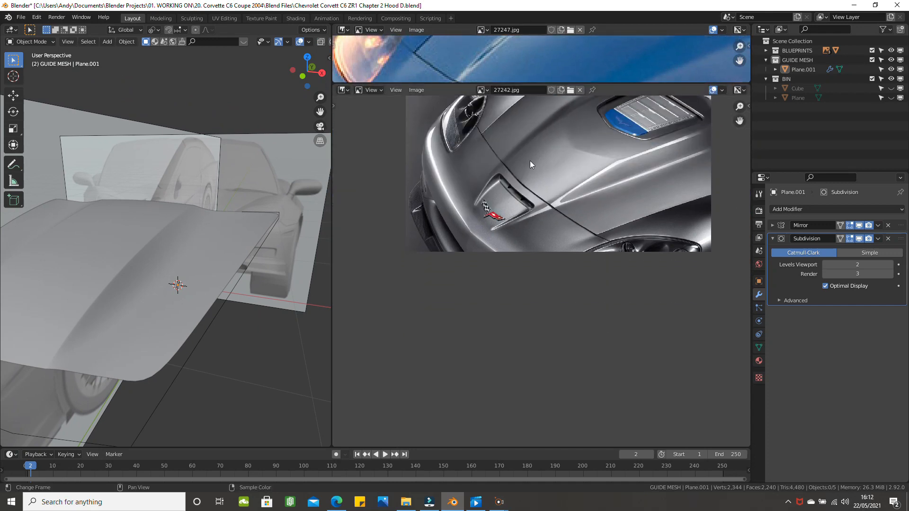
scroll(541, 166, up, 5)
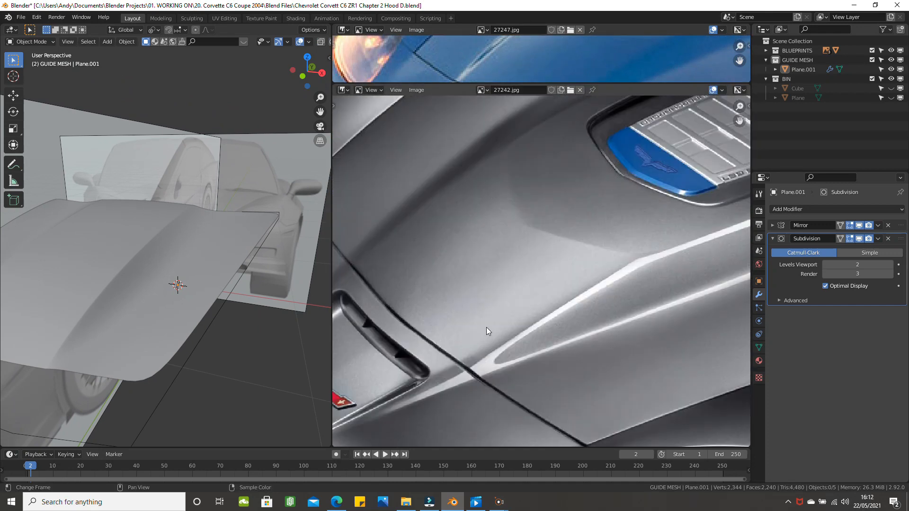
scroll(489, 319, down, 1)
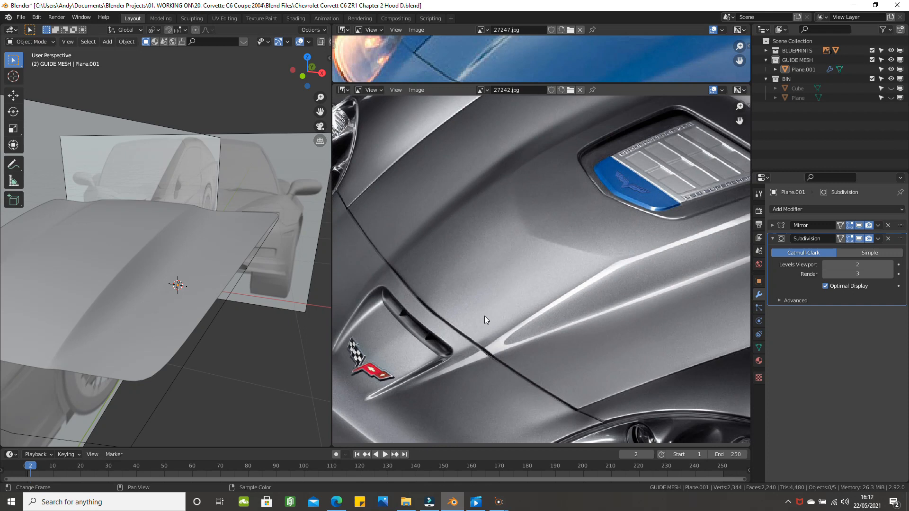
scroll(155, 316, up, 4)
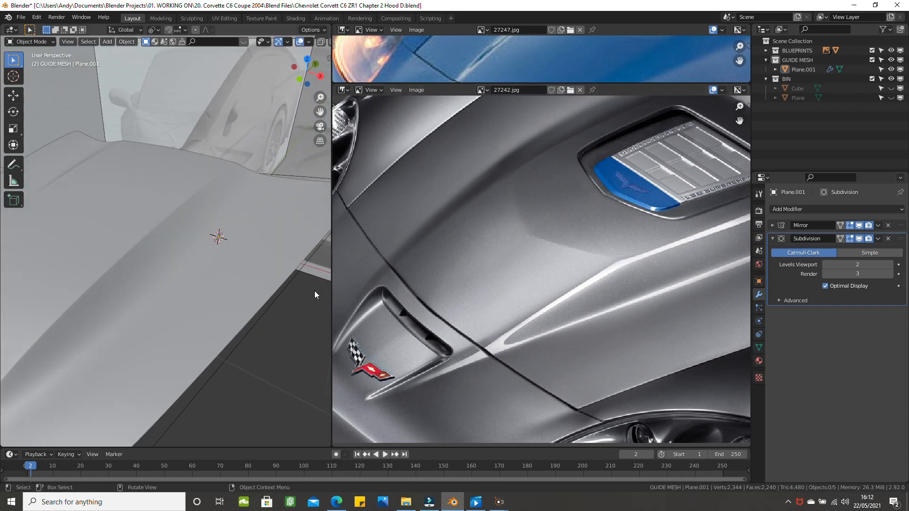
scroll(438, 268, down, 1)
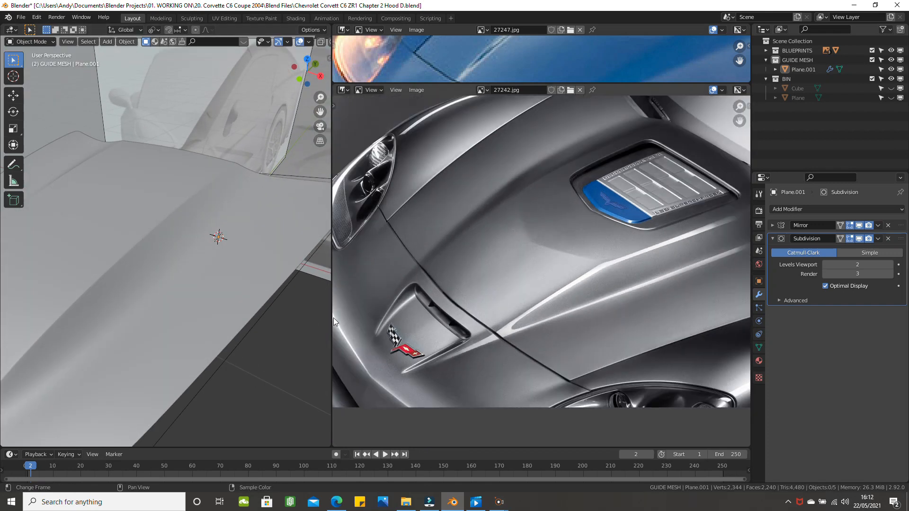
drag(333, 318, 544, 298)
Undo the narrow bevel along the central bulge's crease.
scroll(444, 283, down, 2)
middle_drag(338, 285, 333, 286)
scroll(333, 286, up, 2)
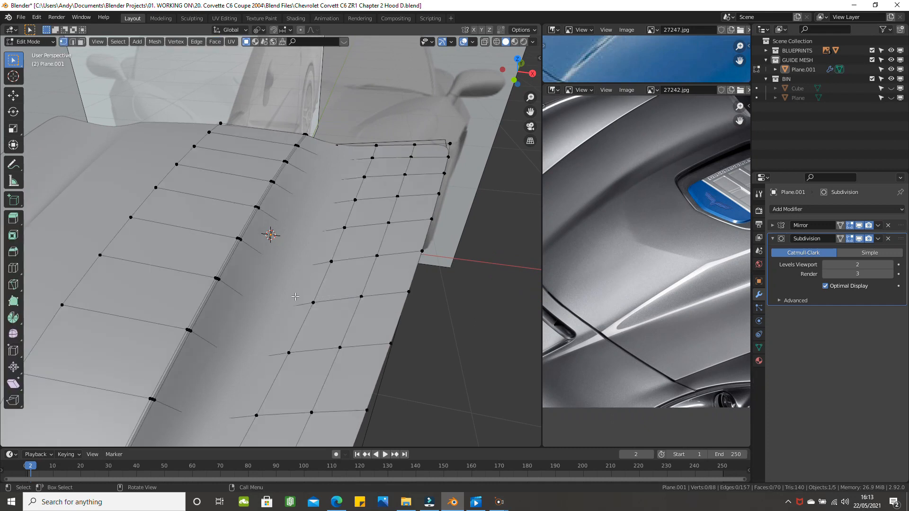
key(ctrl+z)
key(ctrl+z)
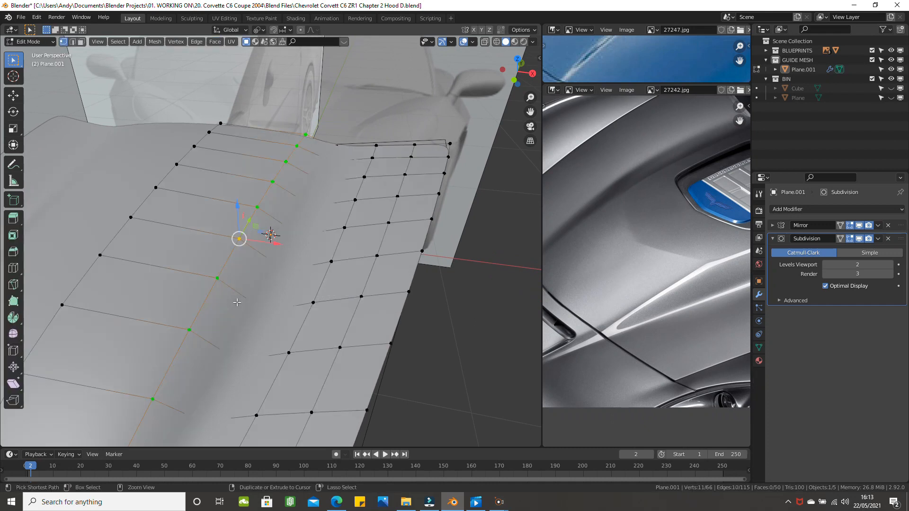
Bevel the crease edge loop about 0.0102 m wide with 2 segments, and deselect everything.
shift+middle_drag(237, 303, 297, 214)
scroll(299, 262, up, 1)
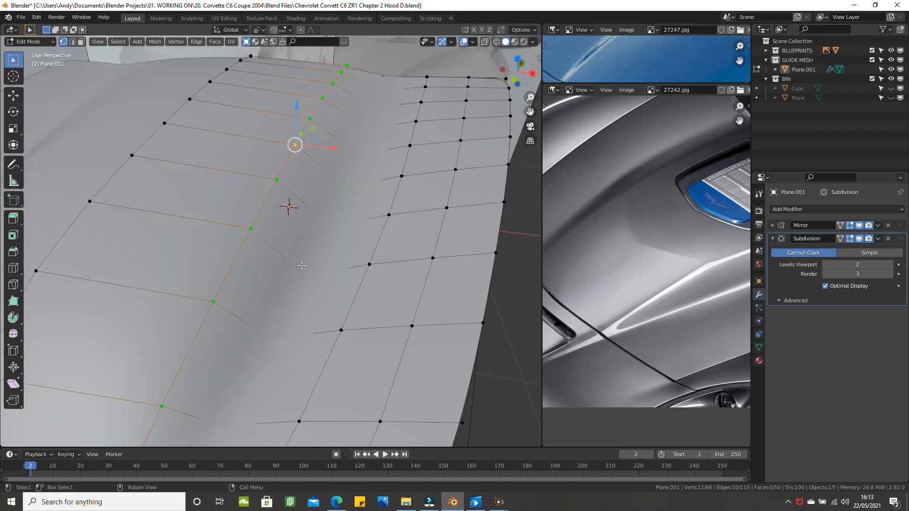
key(ctrl+b)
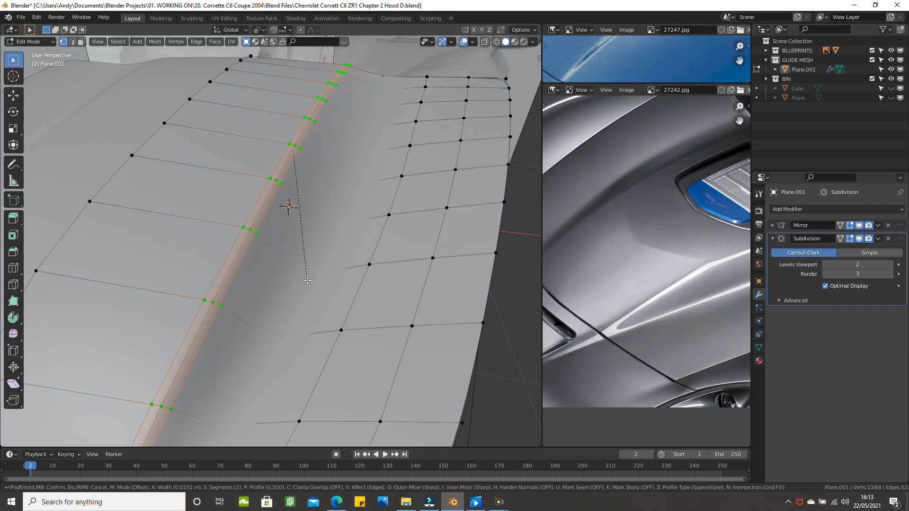
click(308, 280)
scroll(315, 268, down, 3)
click(436, 293)
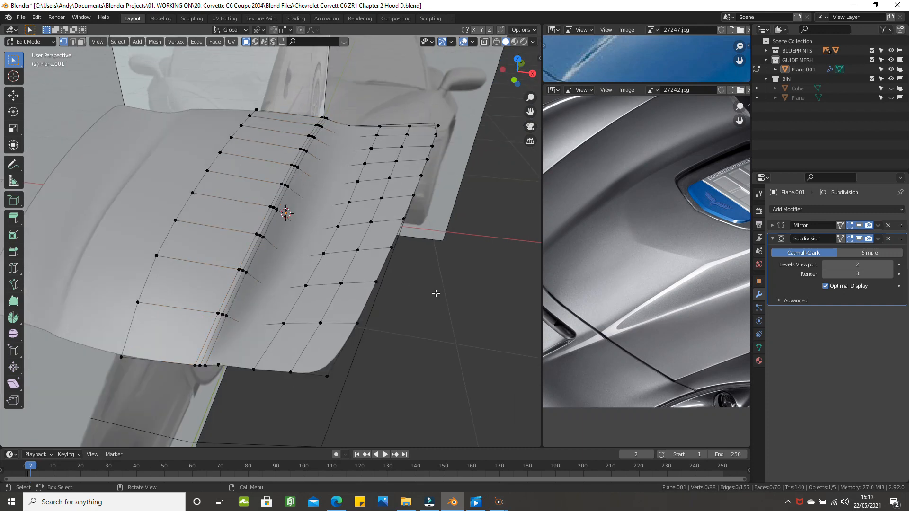
Examine the bevelled hood in Object Mode from an orbited perspective and in top orthographic view.
key(Tab)
middle_drag(419, 297, 399, 296)
key(KP_5)
key(KP_5)
key(KP_5)
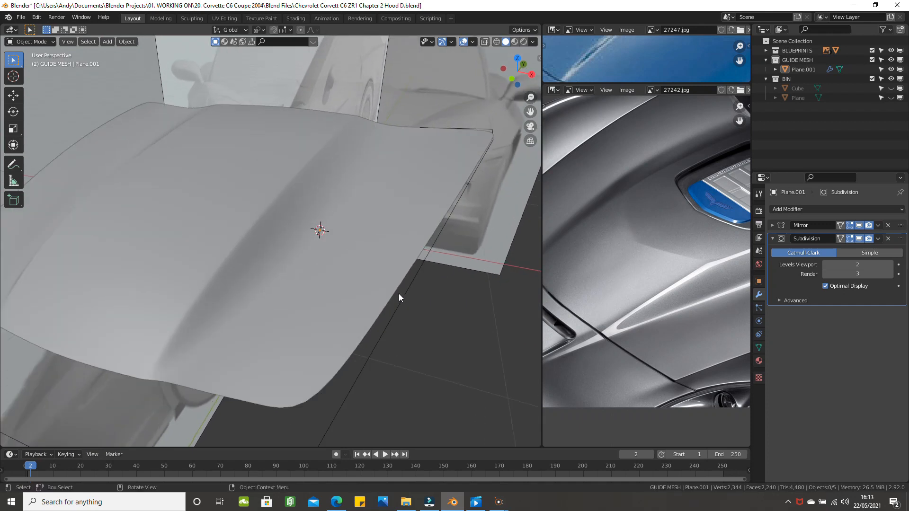
key(KP_7)
scroll(398, 297, down, 4)
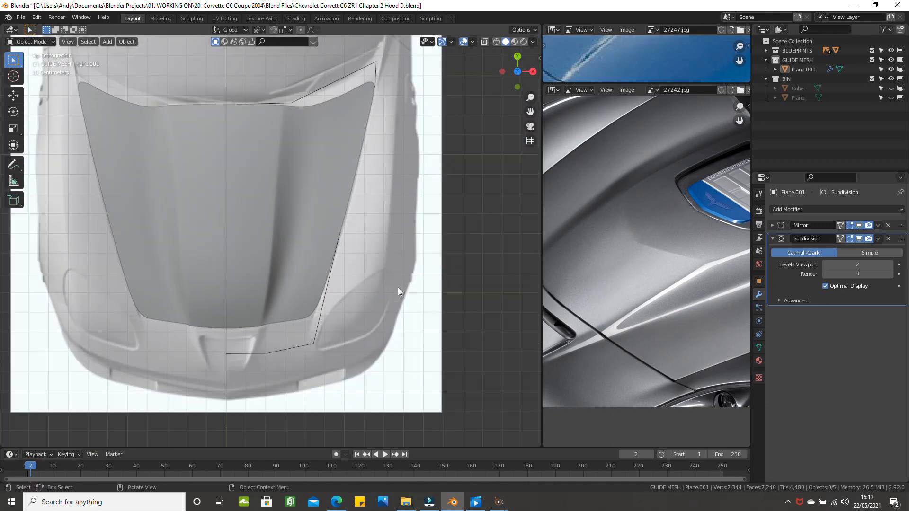
Return the hood mesh to Edit Mode and turn off the Subdivision modifier's viewport display.
key(Tab)
scroll(398, 288, up, 3)
scroll(397, 288, down, 2)
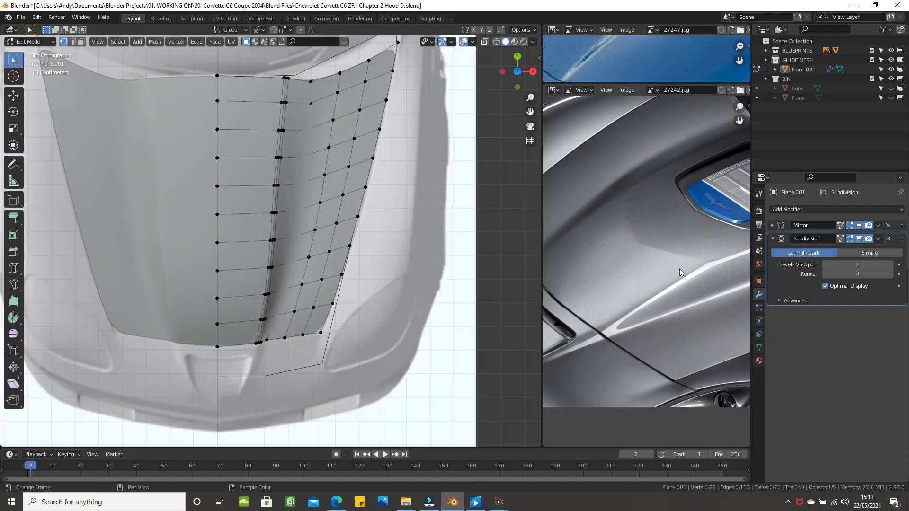
click(859, 238)
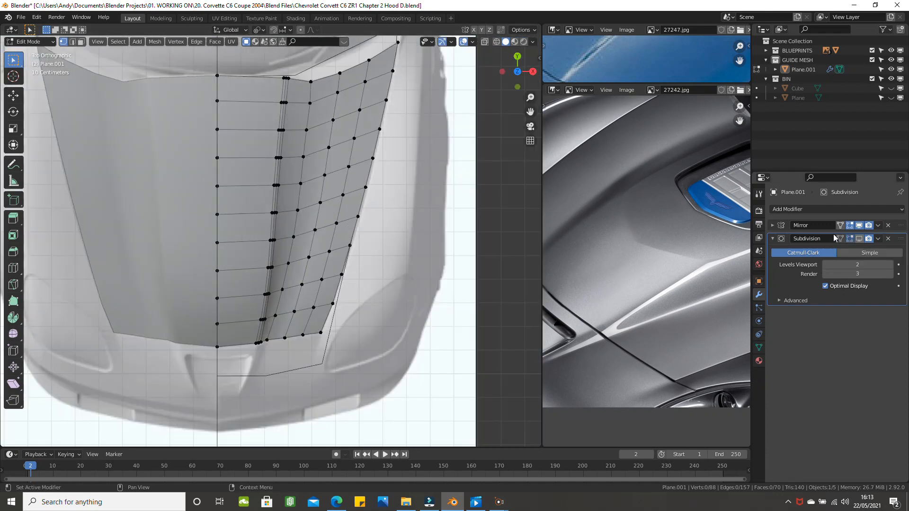
Bevel the edge loop along the outer foot of the central bulge about 0.0113 m wide with 2 segments, and deselect everything.
alt+click(307, 148)
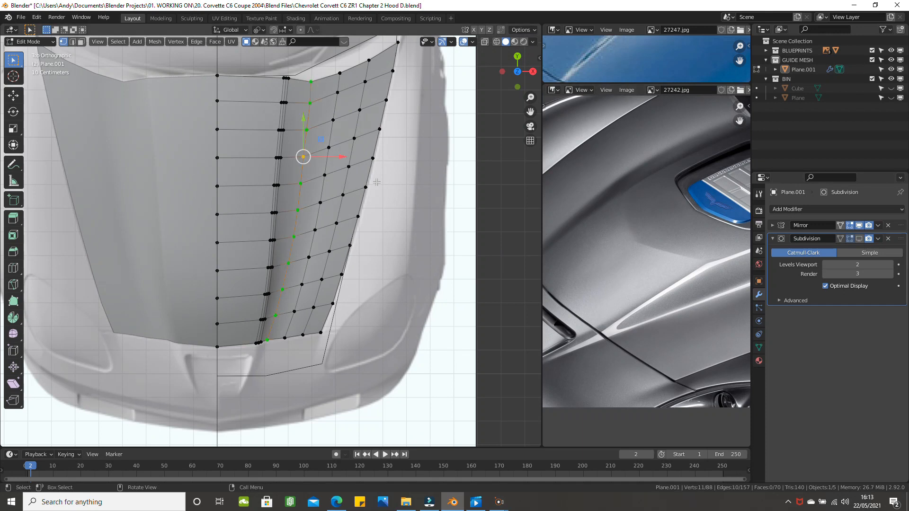
scroll(404, 213, up, 2)
scroll(404, 213, up, 3)
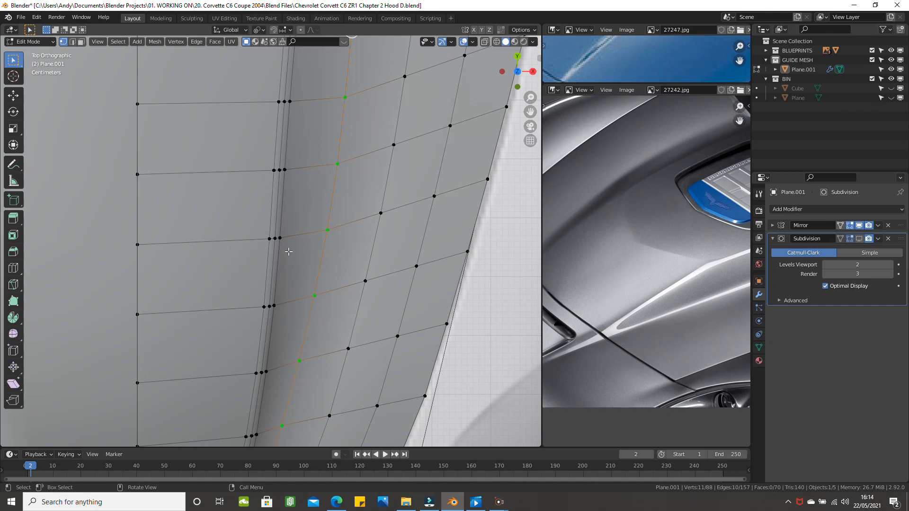
key(ctrl+b)
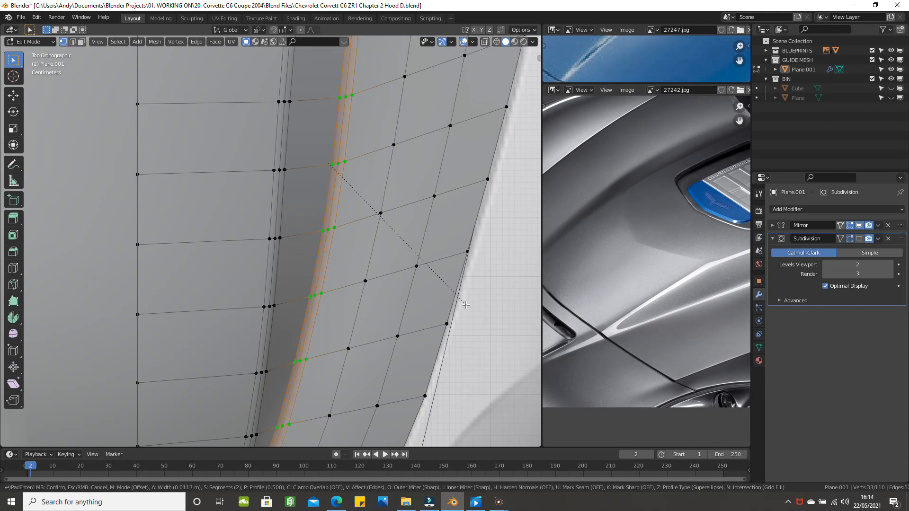
click(466, 305)
scroll(466, 305, down, 8)
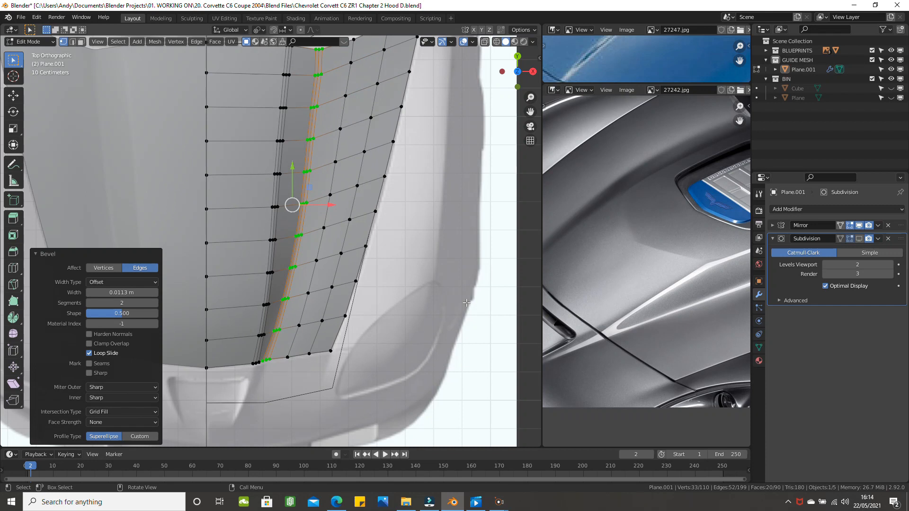
click(487, 309)
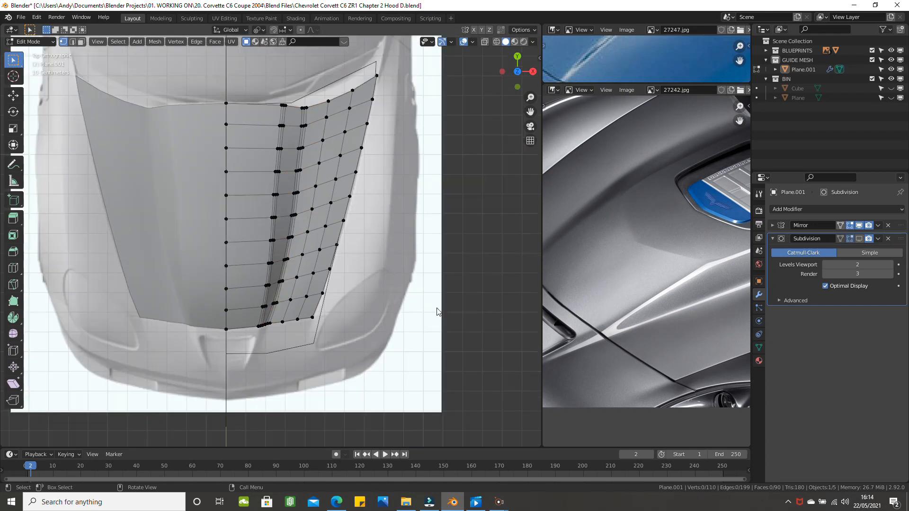
Check the hood from an orbited perspective in Object Mode and save the blend file.
key(Tab)
middle_drag(426, 309, 391, 271)
middle_drag(115, 98, 88, 52)
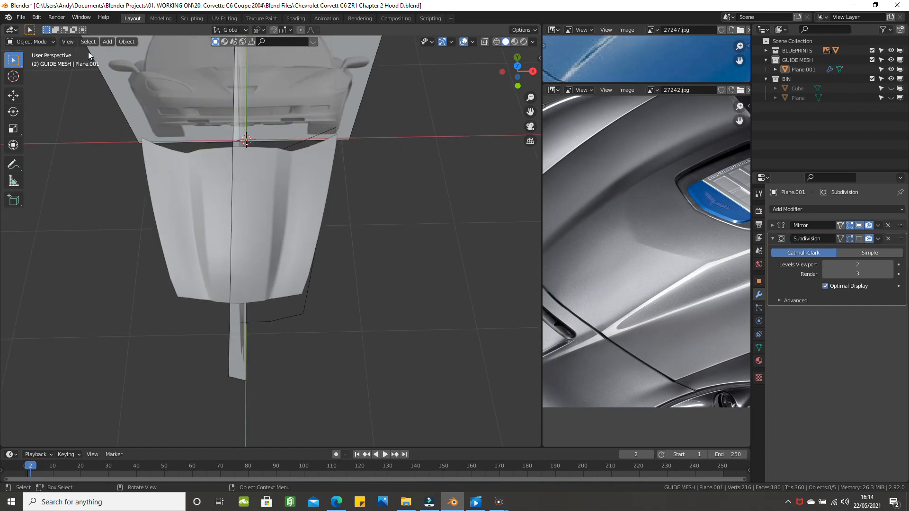
click(23, 18)
click(34, 79)
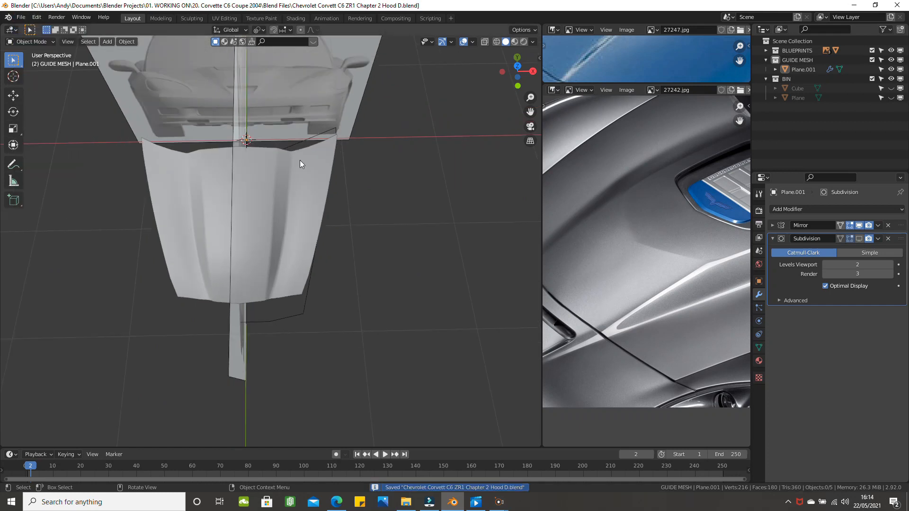
Return the hood mesh to Edit Mode in top orthographic view with wireframe shading.
key(KP_7)
scroll(357, 210, up, 6)
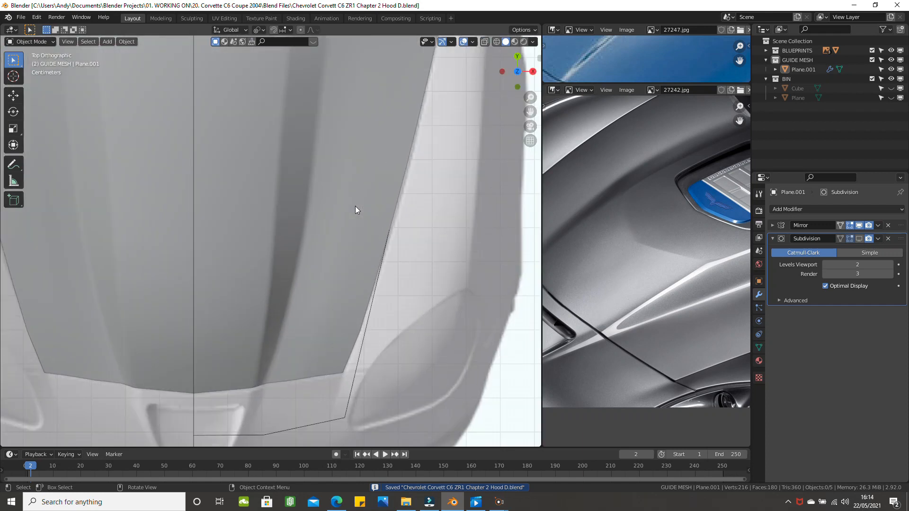
key(Tab)
scroll(340, 209, down, 1)
key(z)
click(267, 209)
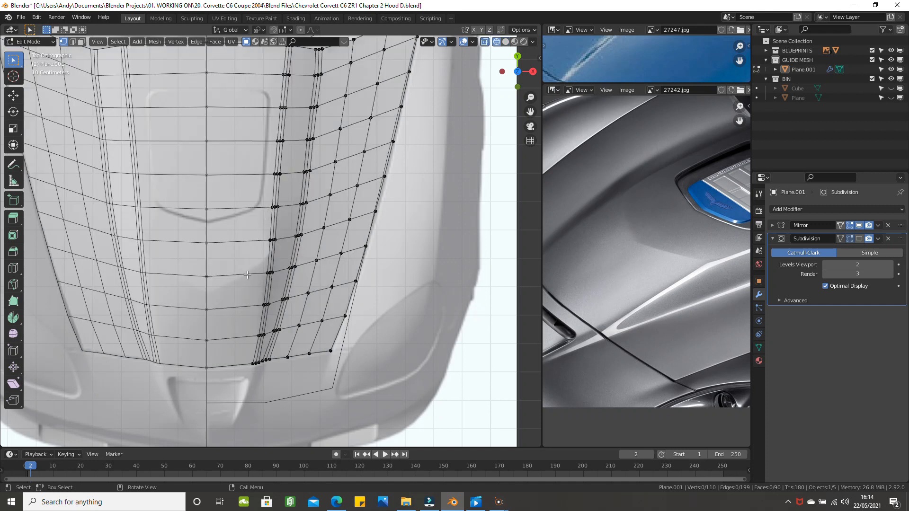
Knife-cut a diagonal line from the bevelled bulge crease to the hood's centreline, following the blueprint's shading line near the front.
scroll(234, 283, up, 2)
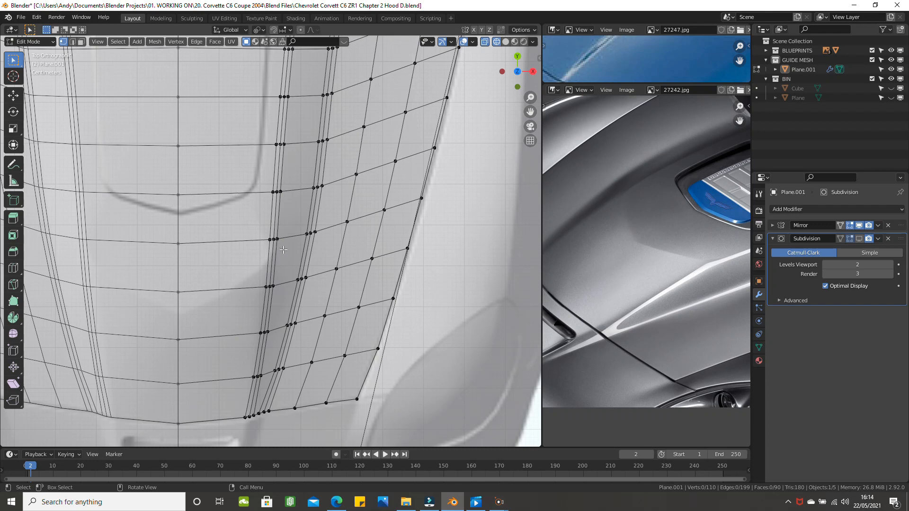
key(k)
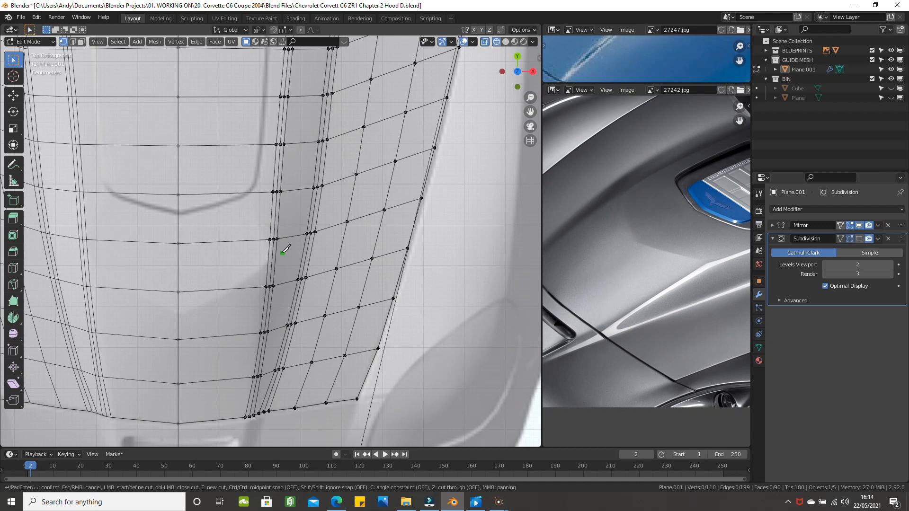
click(277, 249)
click(268, 263)
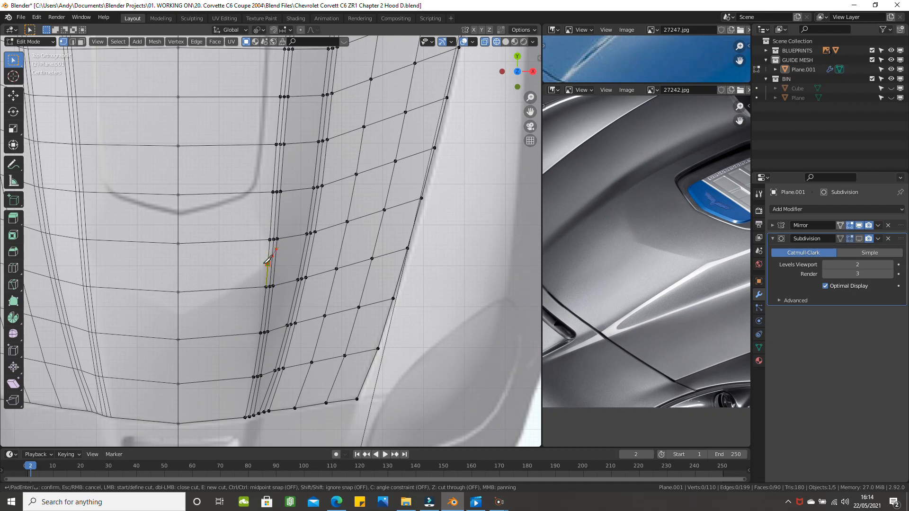
click(231, 286)
click(186, 305)
key(Return)
Switch the viewport to solid shading and inspect the new cut on the hood from orbited views in Object and Edit Mode.
scroll(242, 290, down, 3)
middle_drag(244, 284, 301, 222)
key(Tab)
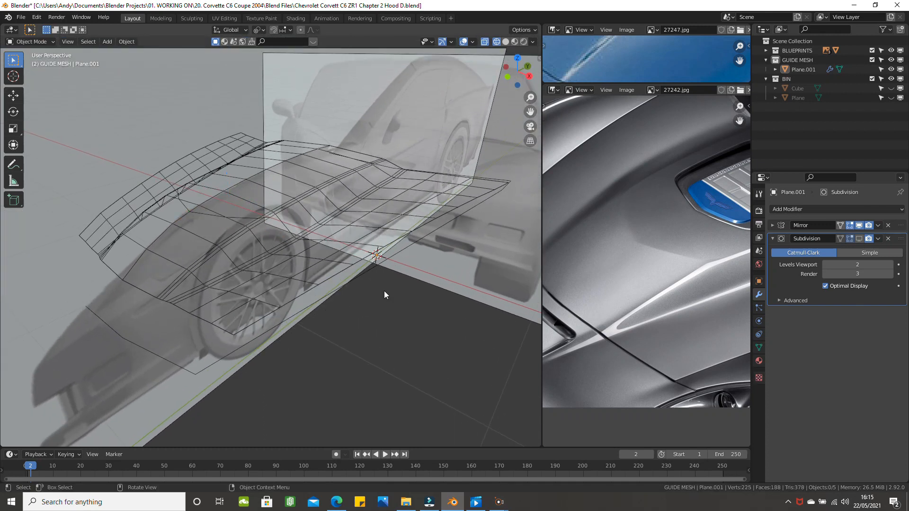
key(z)
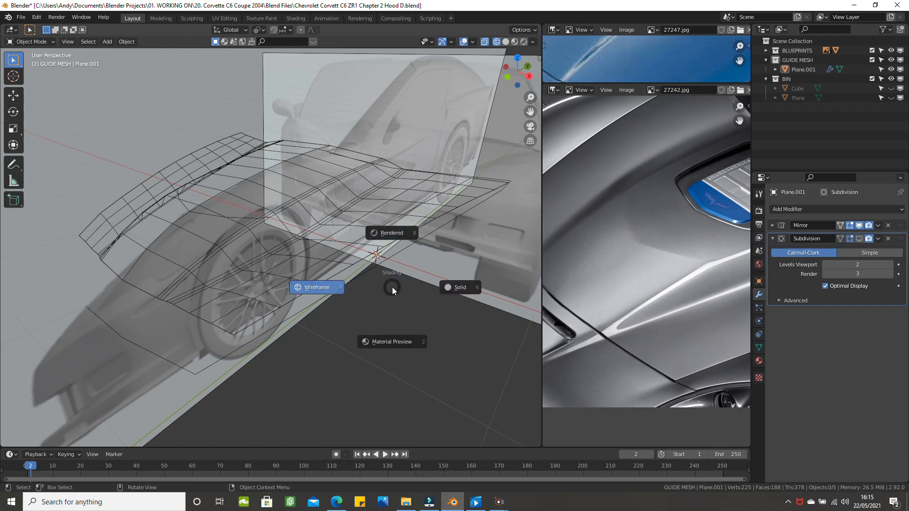
click(453, 288)
mouse_move(380, 276)
middle_down()
mouse_move(344, 294)
mouse_move(361, 334)
mouse_move(369, 303)
mouse_move(369, 331)
mouse_move(369, 279)
mouse_move(388, 254)
mouse_move(361, 234)
mouse_move(384, 222)
middle_up()
key(Tab)
scroll(383, 222, up, 1)
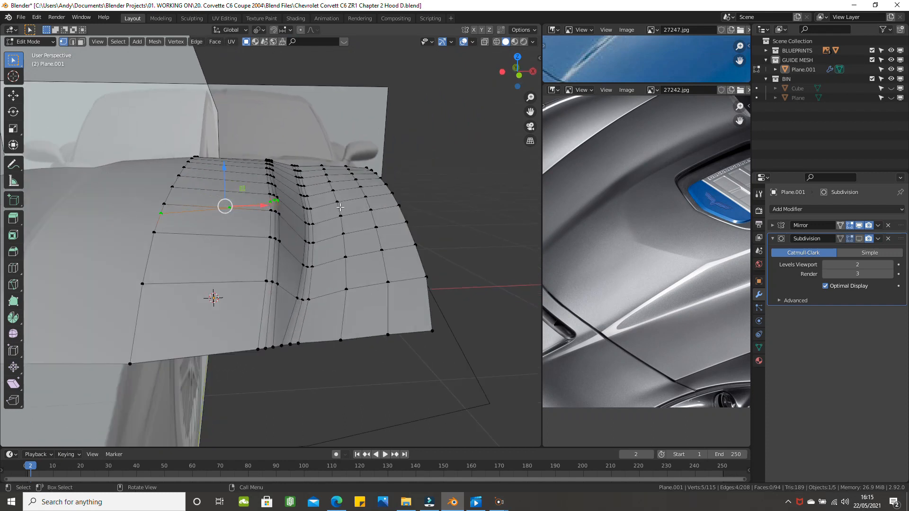
middle_drag(225, 206, 251, 249)
scroll(252, 249, down, 1)
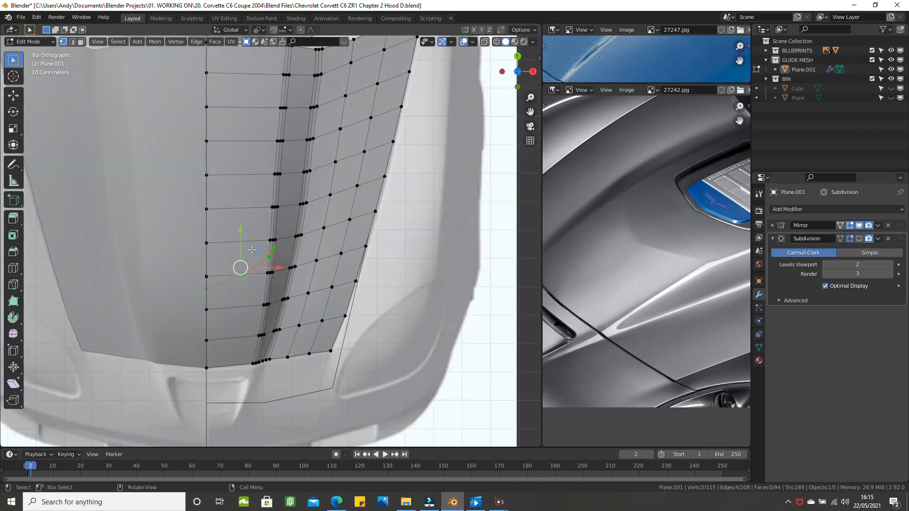
Add one centred loop cut between the hood's centreline and the bulge crease, behind the knife cut.
key(ctrl+r)
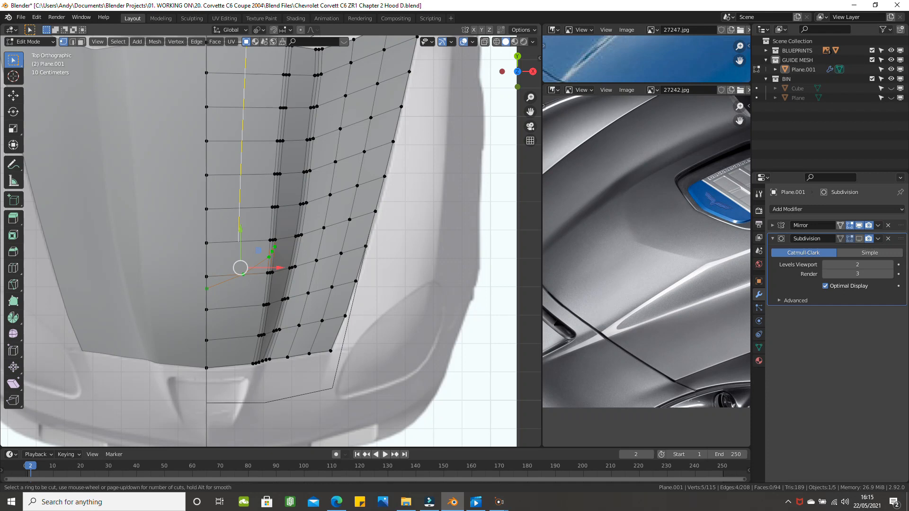
click(248, 177)
right_click(247, 177)
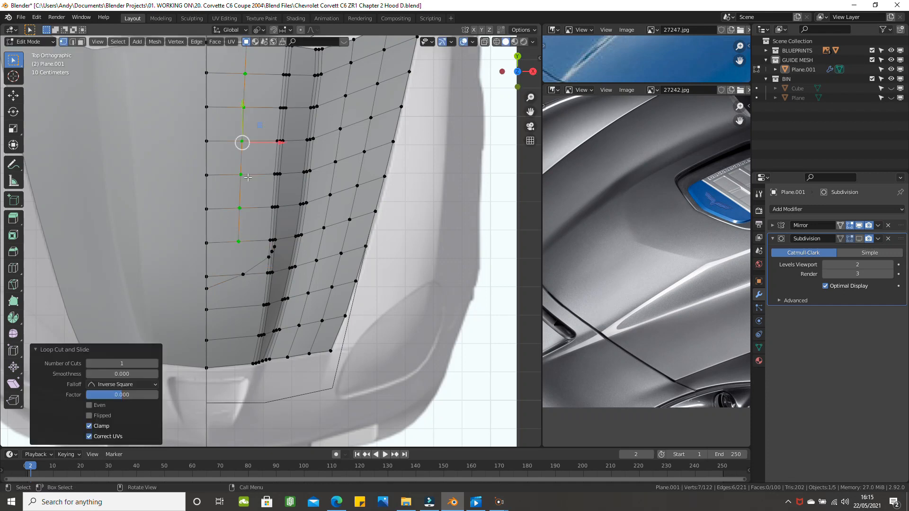
middle_drag(381, 215, 392, 222)
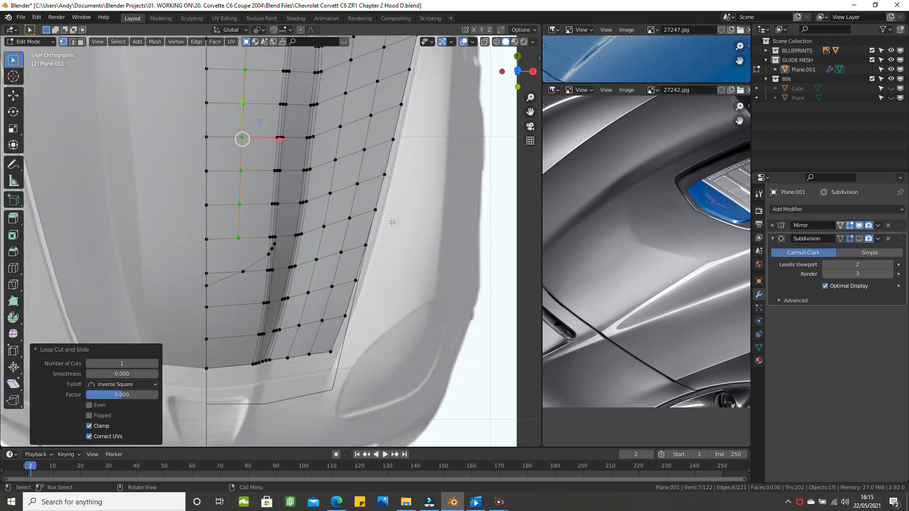
Raise the new edge loop about 0.0033 m in Z in front orthographic view.
key(KP_1)
scroll(243, 199, up, 3)
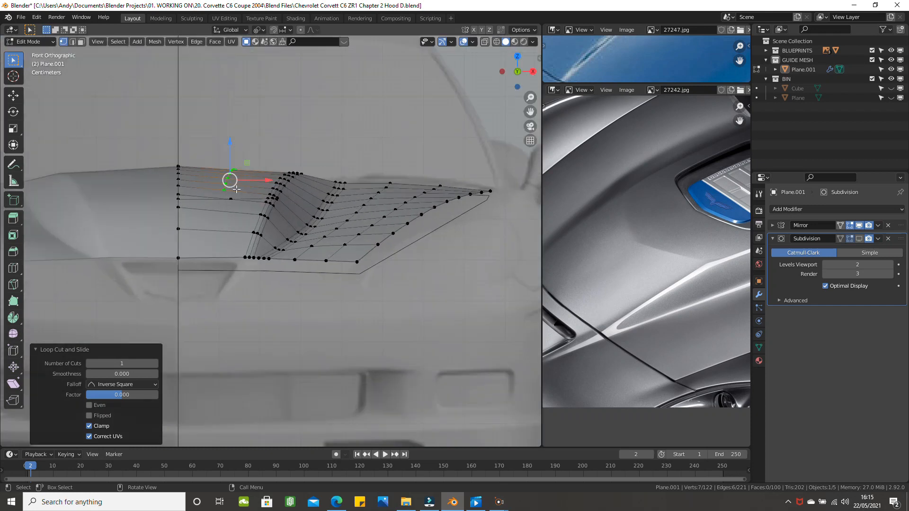
scroll(219, 166, up, 2)
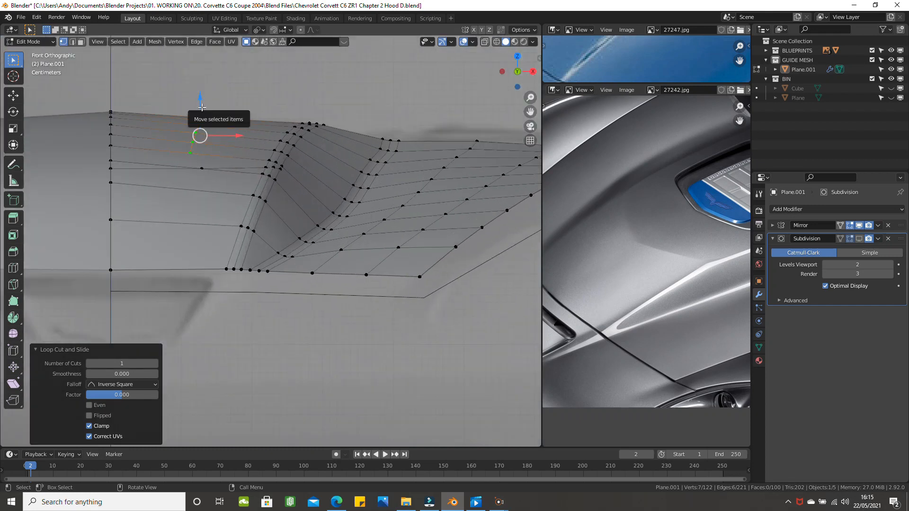
drag(199, 100, 198, 96)
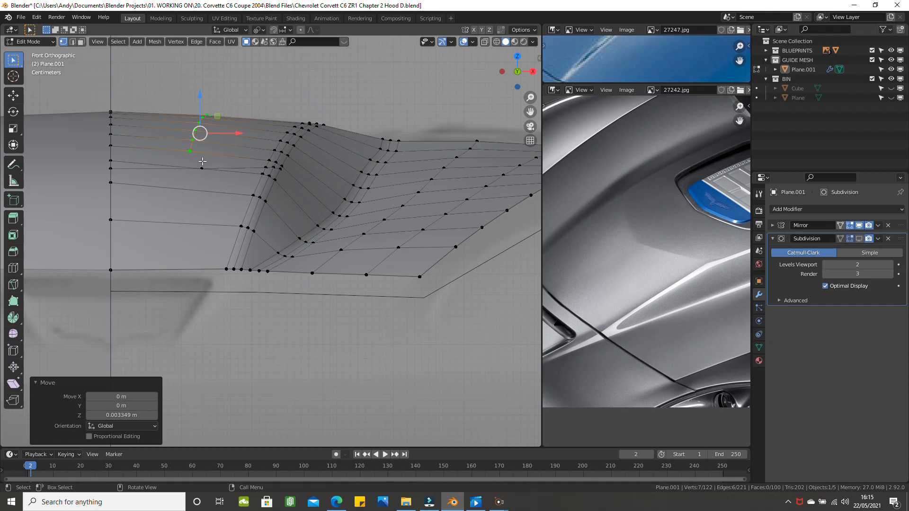
Try dissolving the vertex where the knife cut crosses the existing cross edge, and undo it.
key(KP_7)
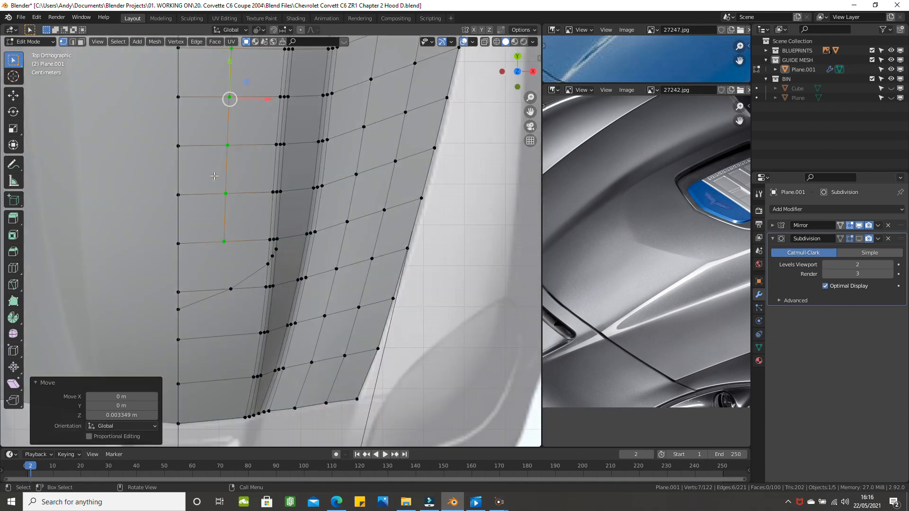
click(228, 288)
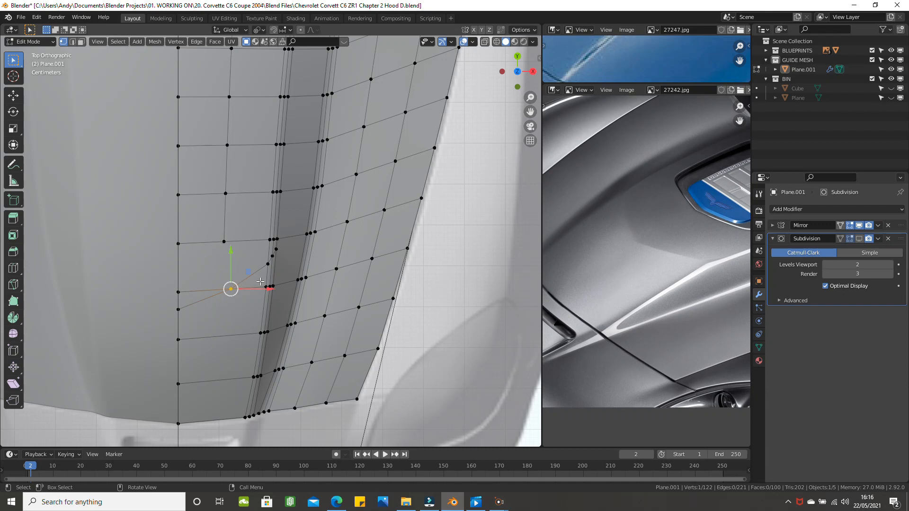
key(x)
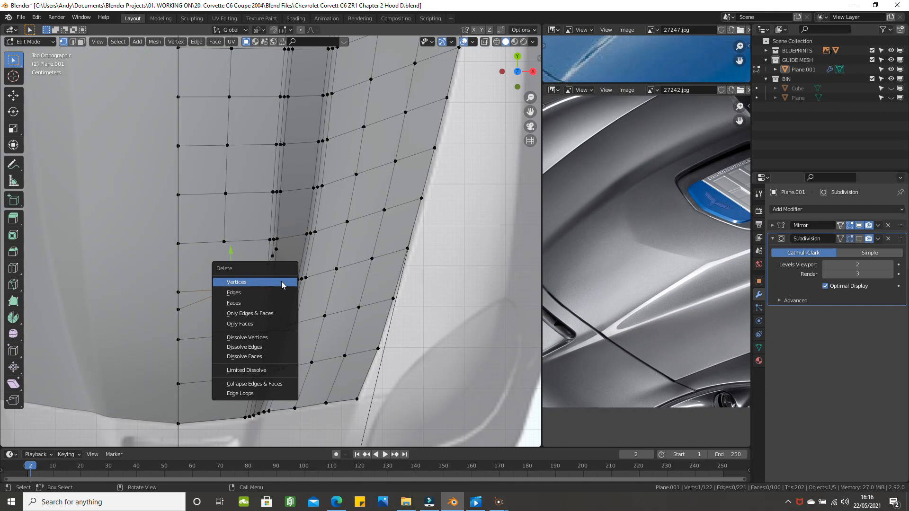
click(262, 337)
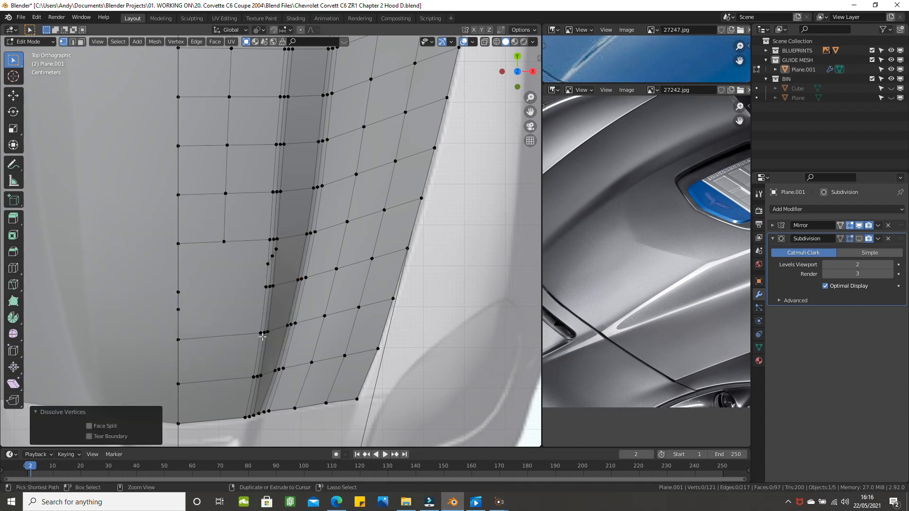
key(ctrl+z)
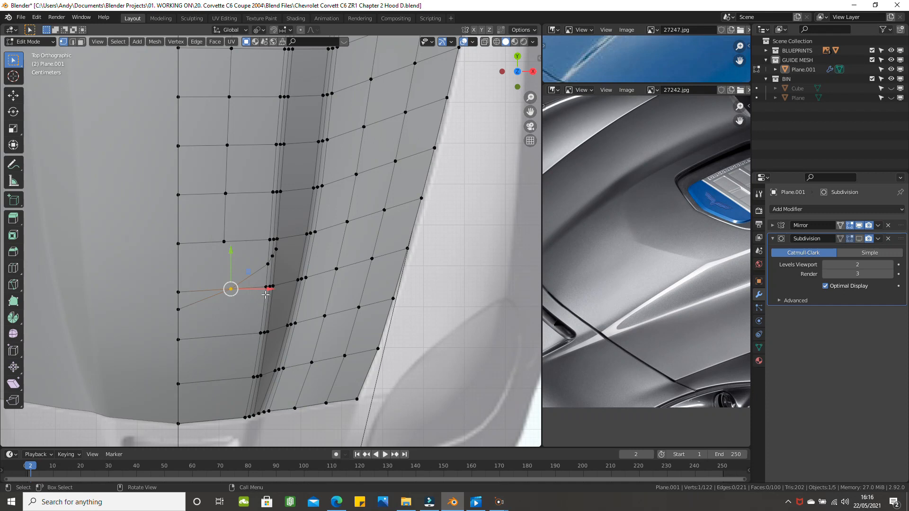
Dissolve the knife-cut edge between the centreline and the vertex on the existing cross edge.
scroll(270, 258, up, 3)
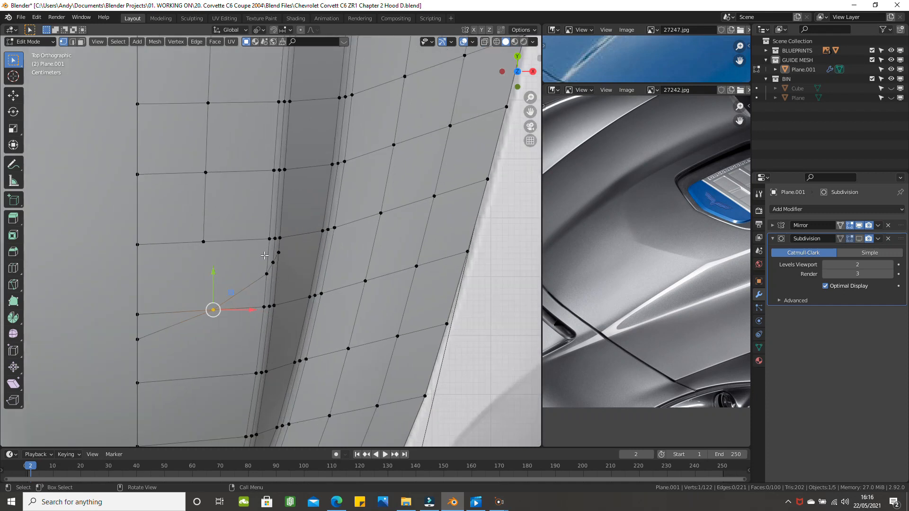
shift+middle_drag(263, 240, 268, 179)
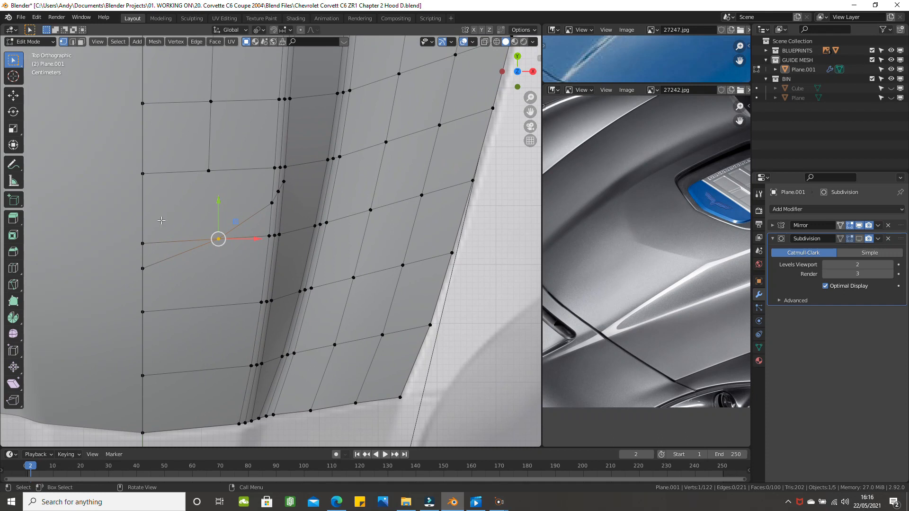
click(143, 268)
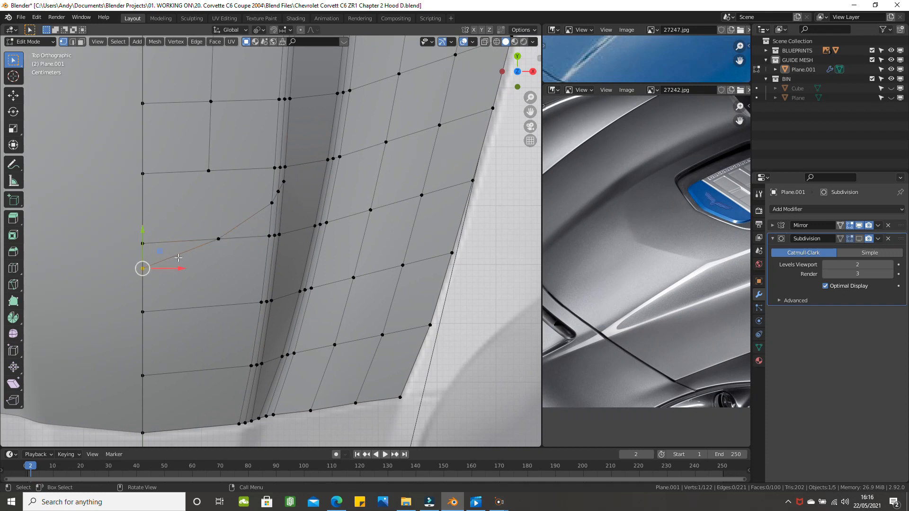
shift+click(214, 241)
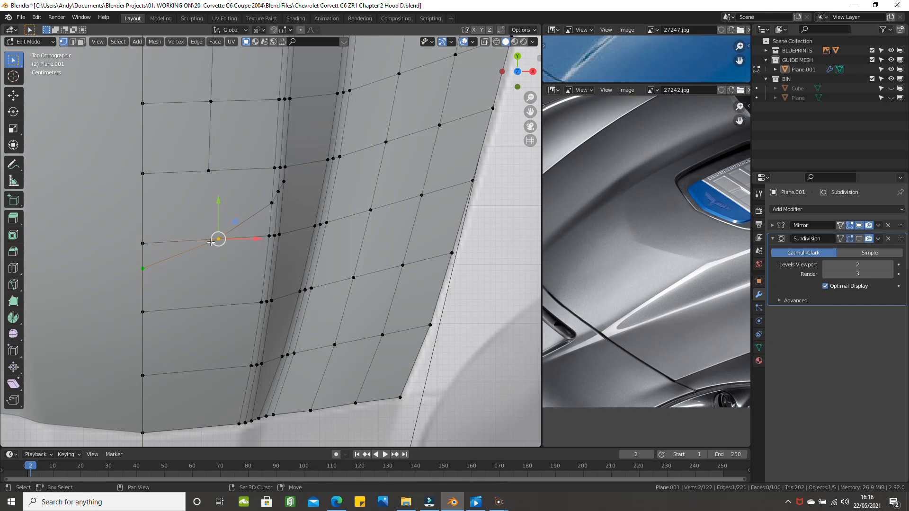
key(x)
click(263, 244)
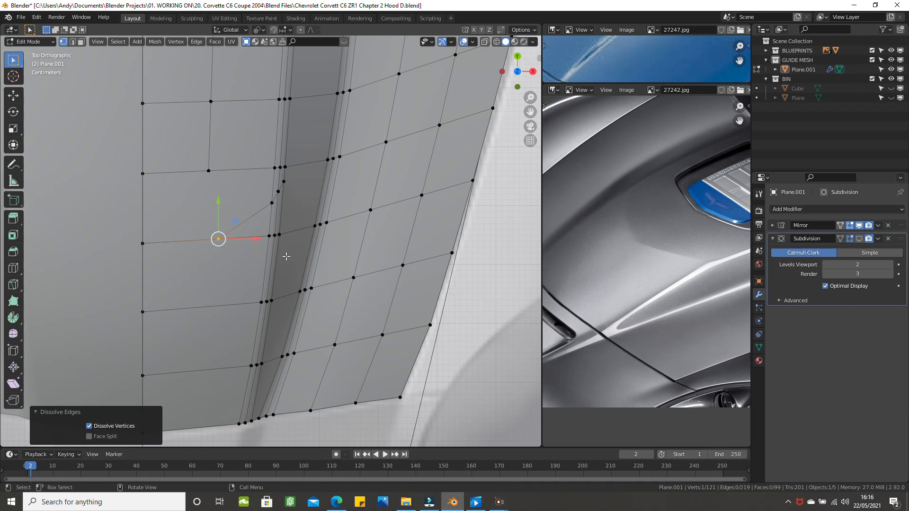
Slide the remaining knife-cut vertex slightly along its cross edge toward the bulge crease, with a factor of 0.009.
key(shift+v)
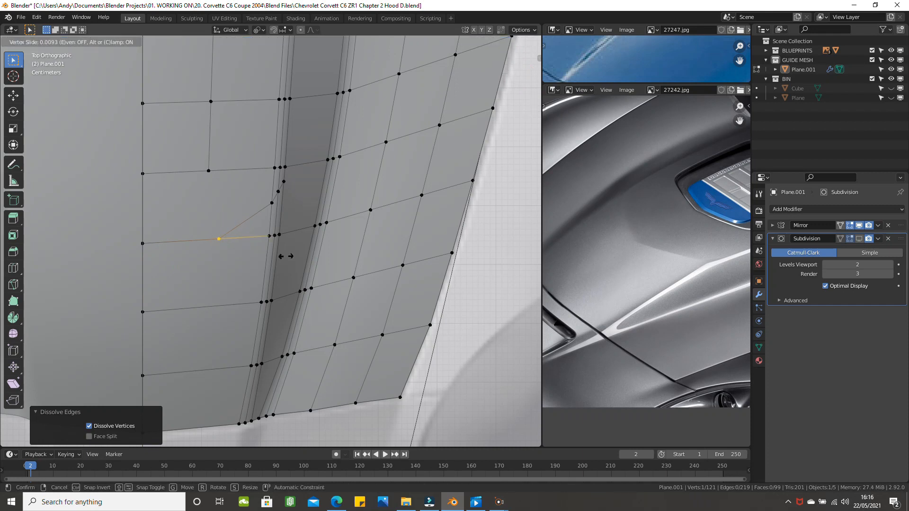
click(286, 256)
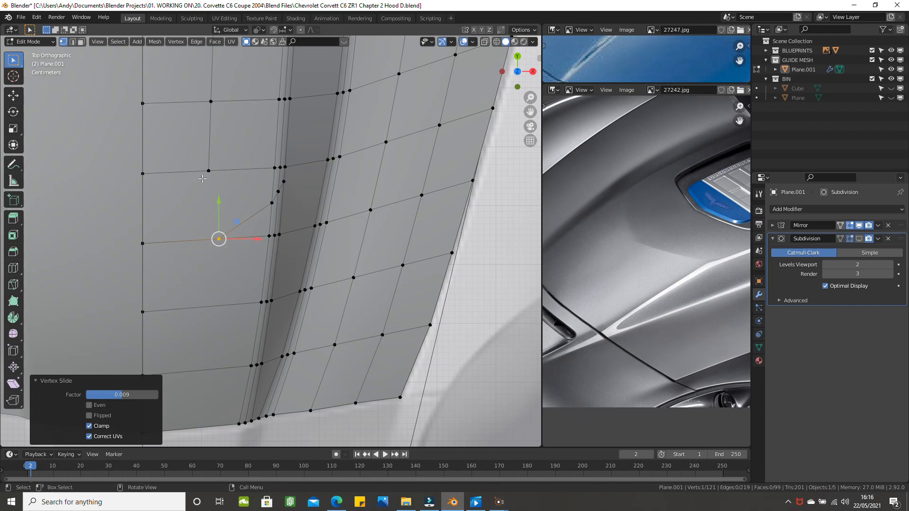
scroll(211, 178, down, 2)
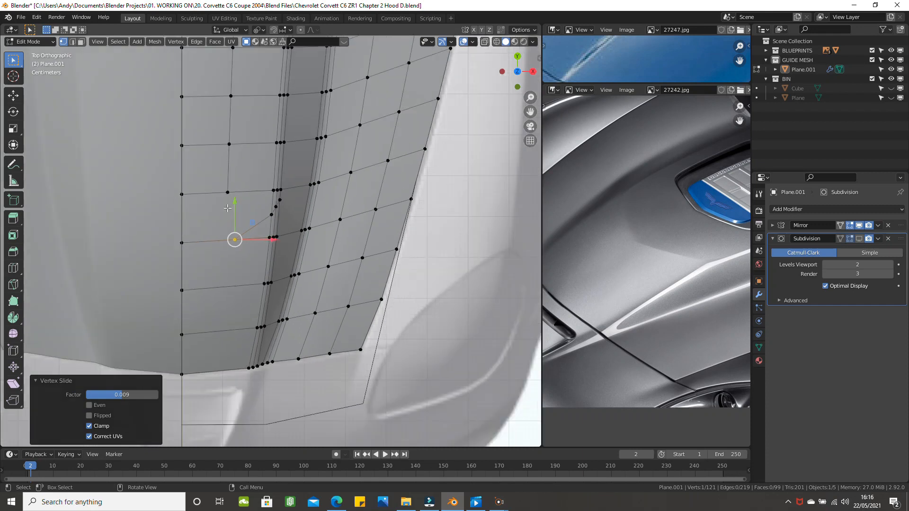
Align the remaining knife-cut vertex in X with the end vertex of the lengthwise edge behind it, using an X scale of 0.
shift+click(227, 192)
key(s)
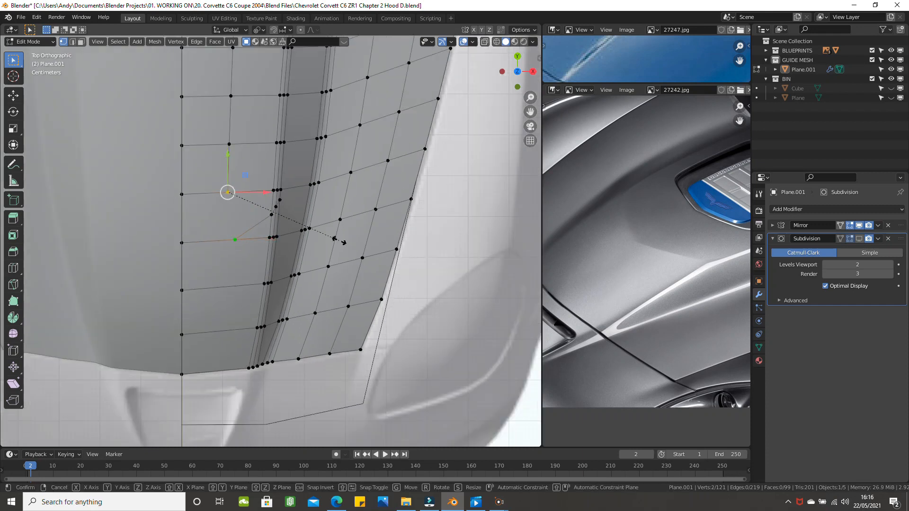
key(x)
key(0)
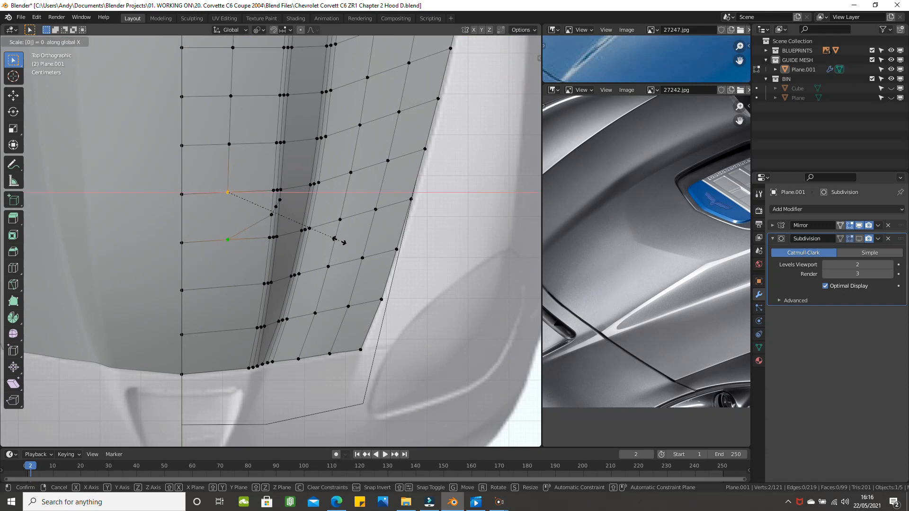
key(Return)
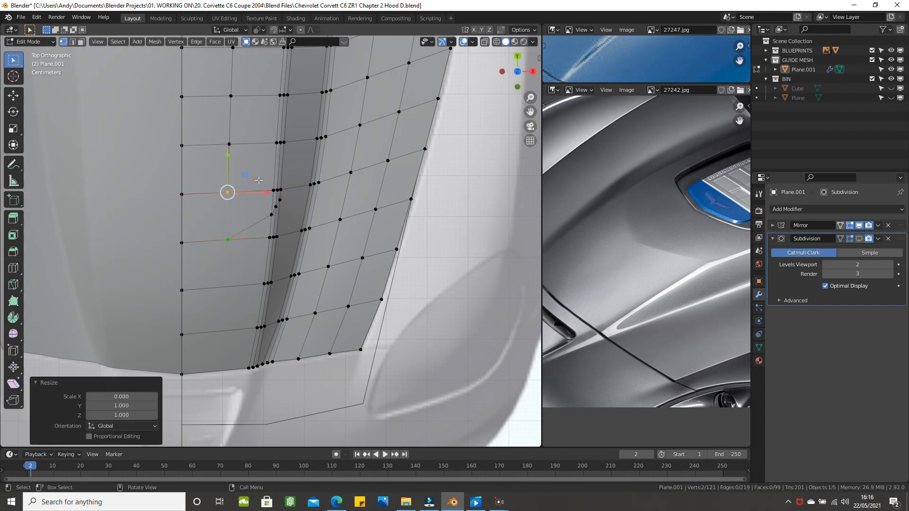
Switch to wireframe shading and move the aligned vertex about -0.0068 m in Y.
scroll(219, 235, up, 2)
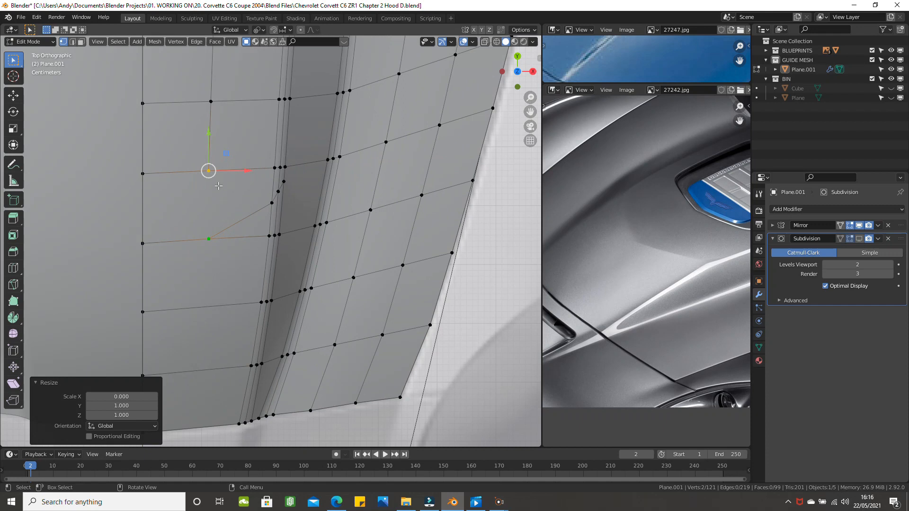
scroll(204, 237, down, 1)
key(z)
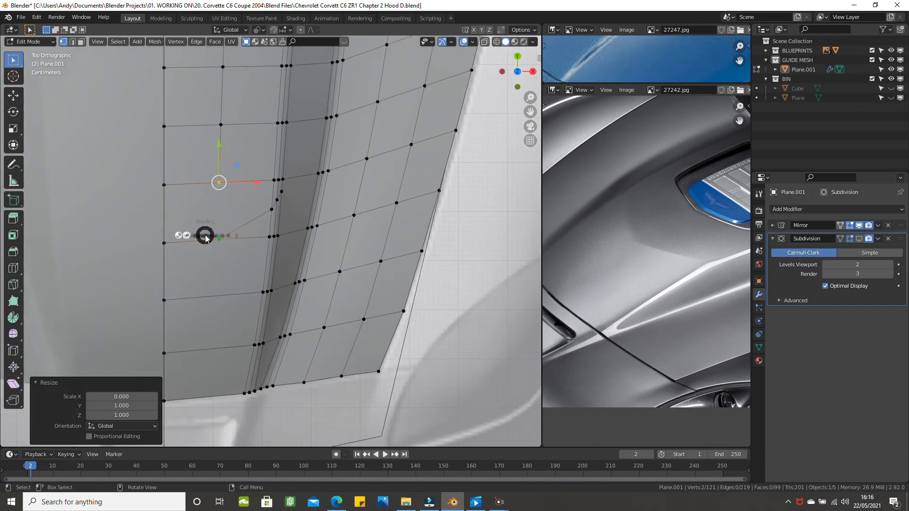
click(143, 236)
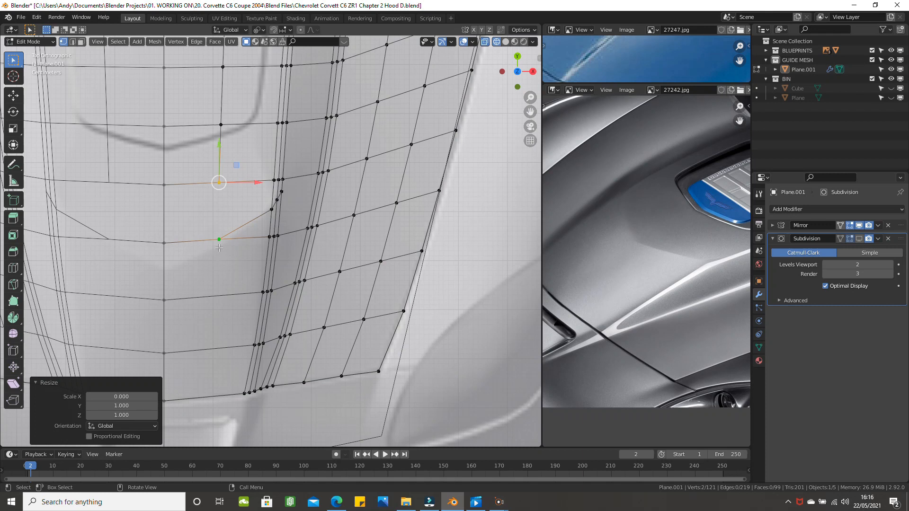
click(224, 220)
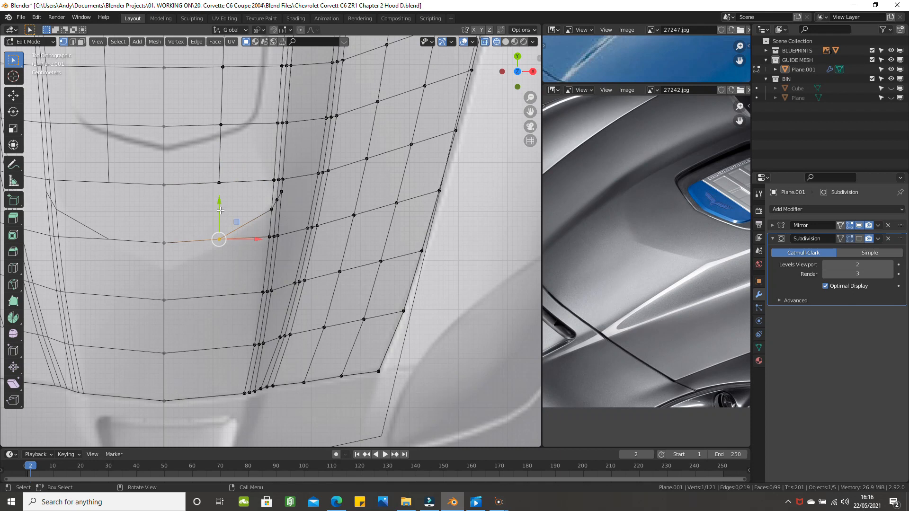
key(g)
key(y)
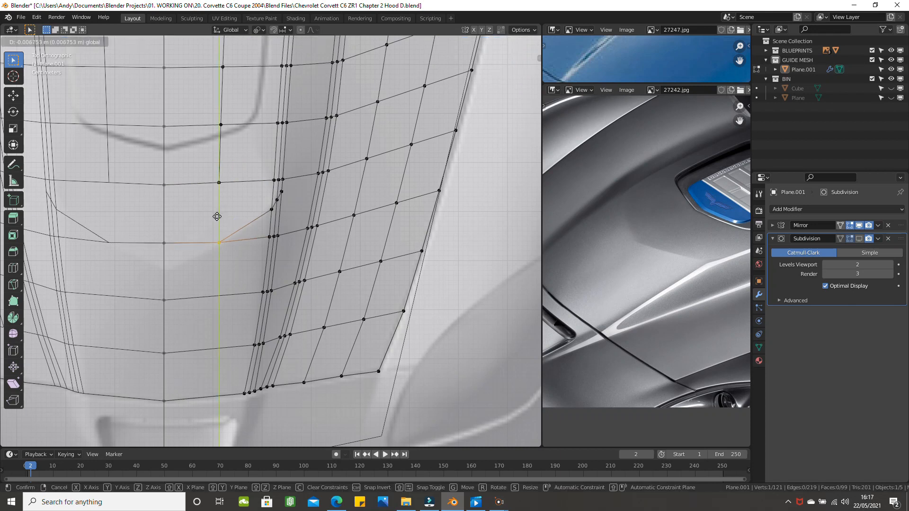
click(217, 216)
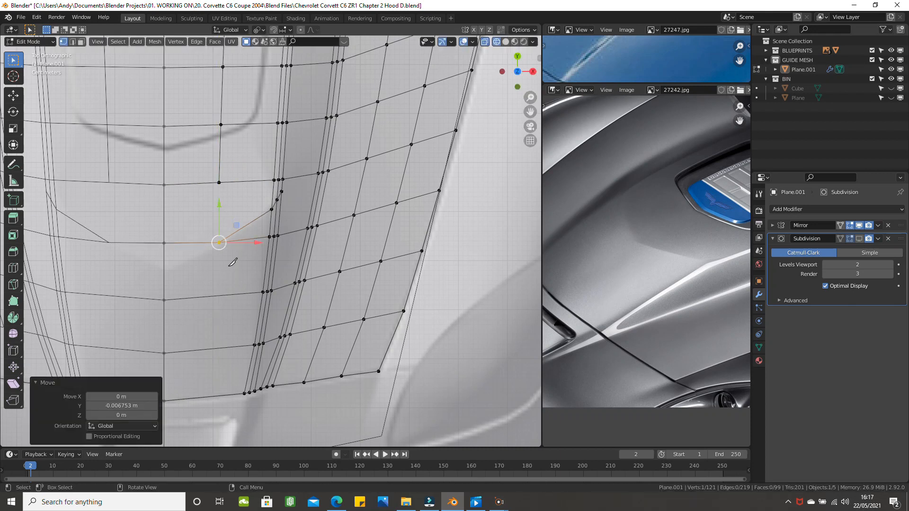
Knife-cut a diagonal edge from the moved vertex to the centreline, meeting it just ahead of the existing cross edge.
key(k)
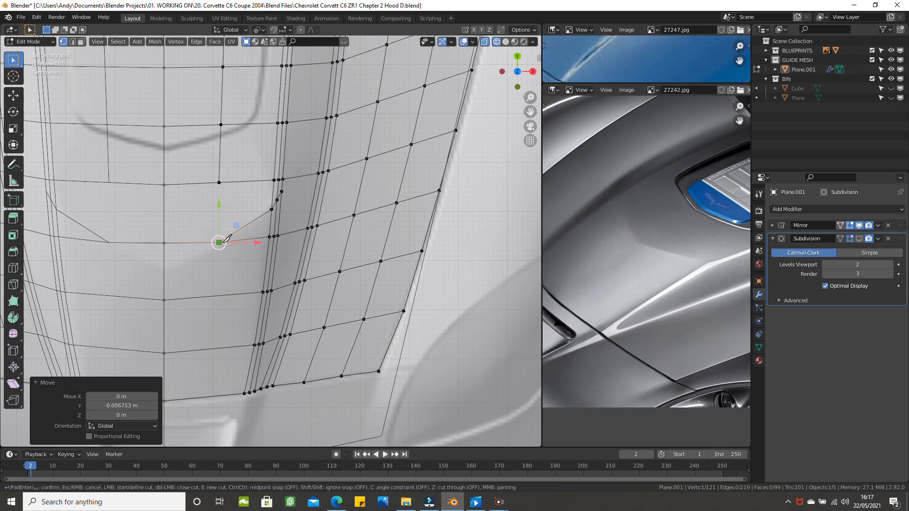
click(204, 251)
click(163, 266)
key(Return)
scroll(302, 245, down, 1)
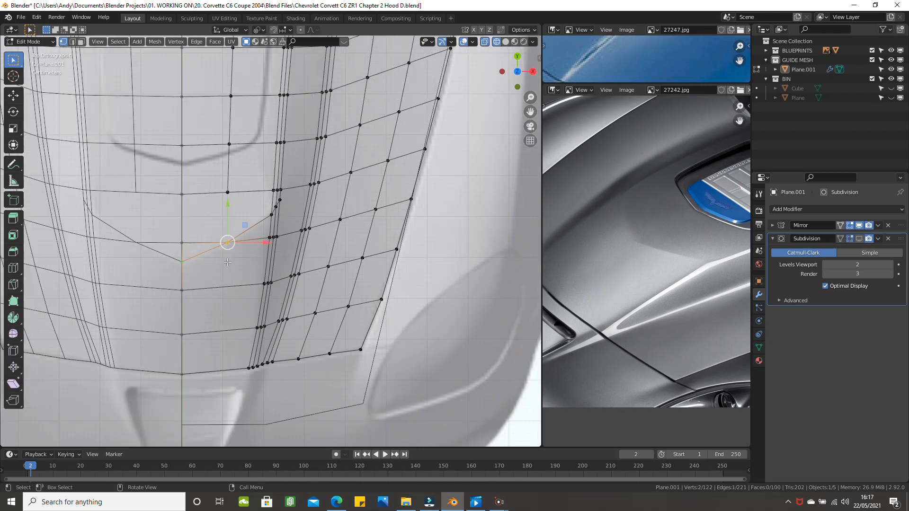
Connect the end vertex of the lengthwise edge to the moved vertex ahead of it with a new edge.
click(362, 258)
click(226, 195)
shift+click(234, 242)
Examine the hood mesh and the new front-edge cut in top and perspective views.
scroll(316, 229, down, 2)
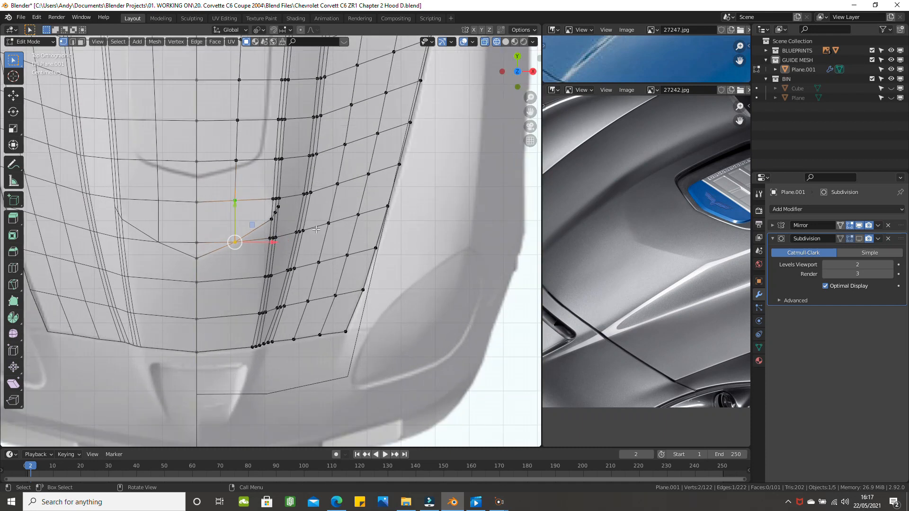
scroll(316, 229, down, 2)
scroll(316, 229, down, 1)
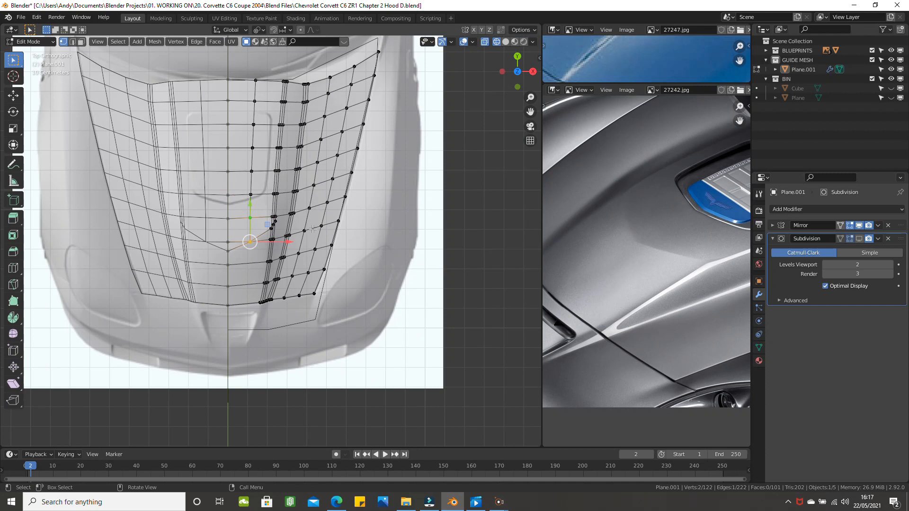
middle_drag(313, 229, 316, 170)
scroll(317, 170, up, 1)
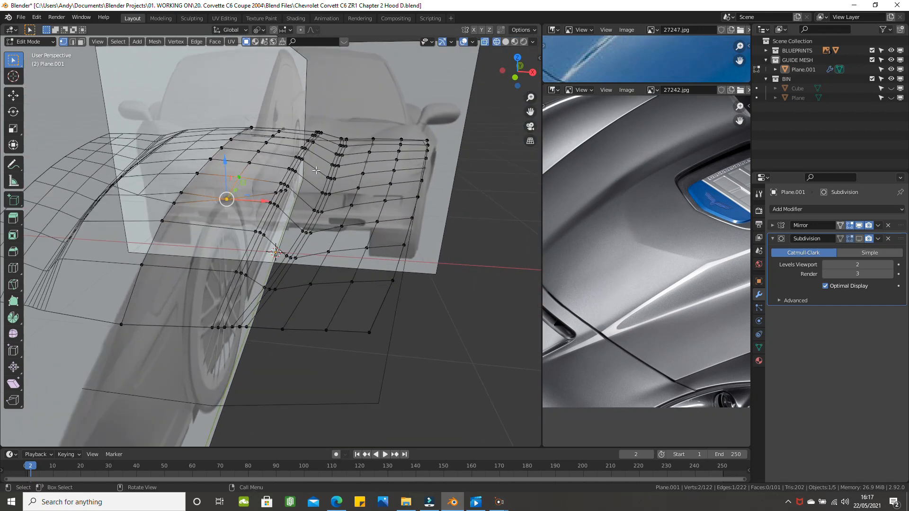
middle_drag(316, 171, 325, 178)
key(KP_7)
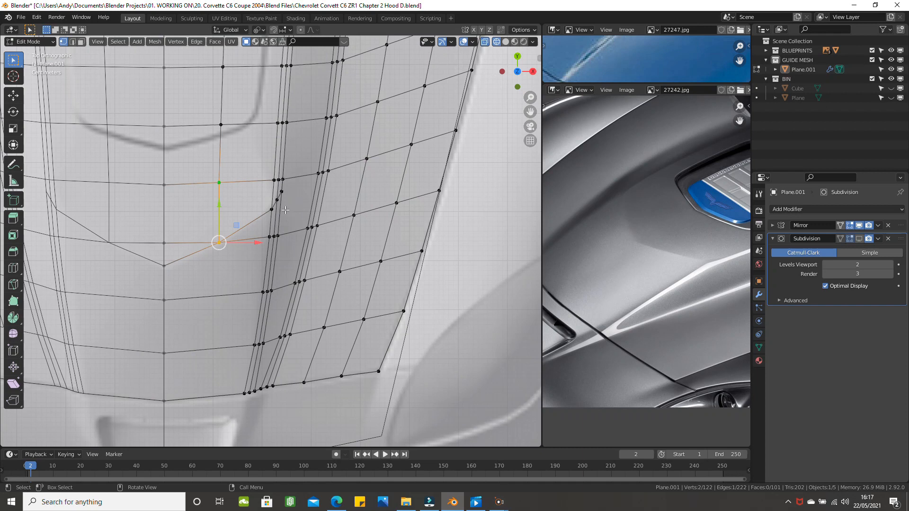
Bevel the panel's diagonal front edge from the bulge crease to the centreline with a width of 0.00871 m and 2 segments.
click(271, 209)
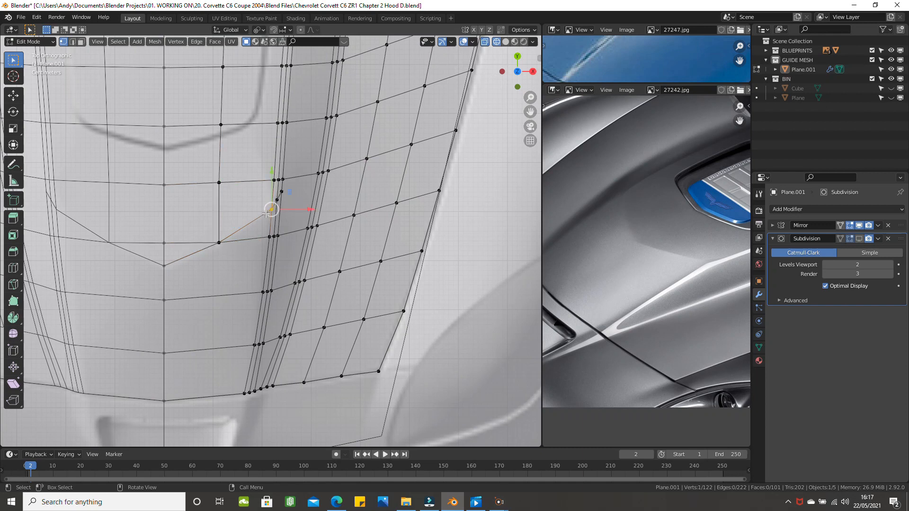
ctrl+click(164, 264)
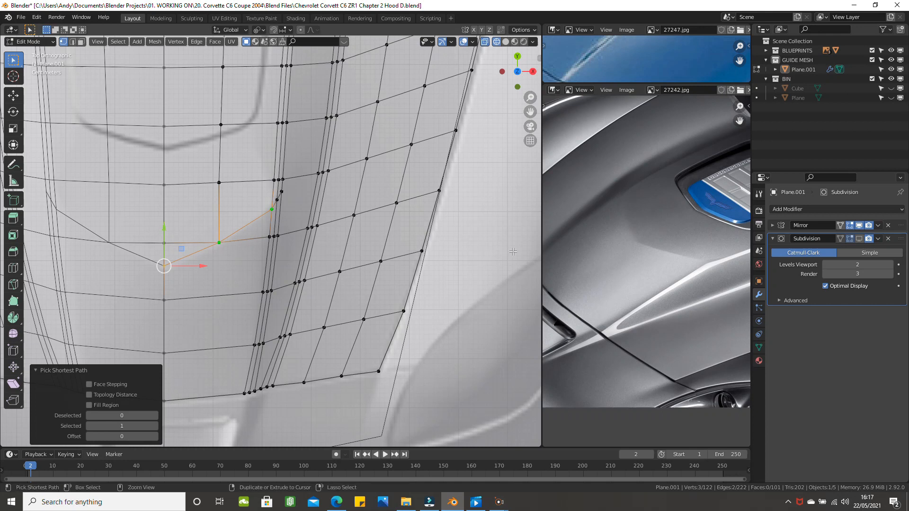
key(ctrl+b)
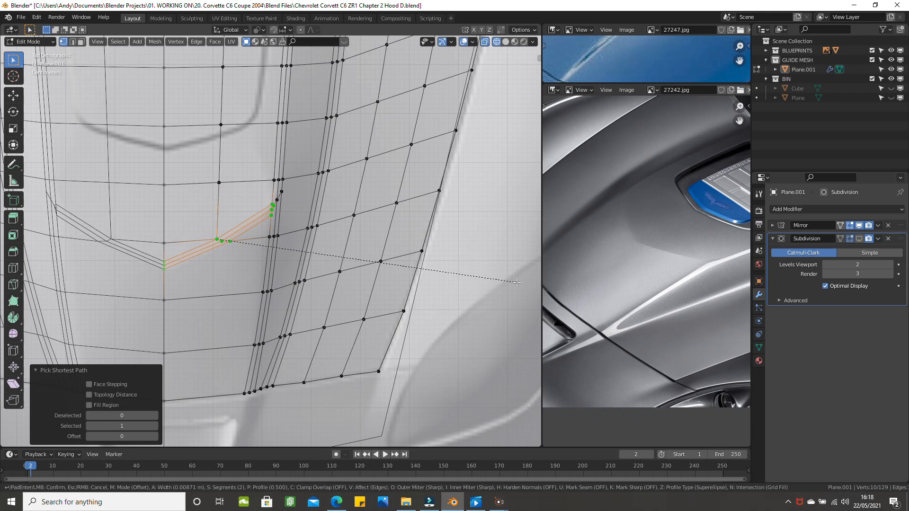
click(516, 282)
scroll(517, 283, up, 2)
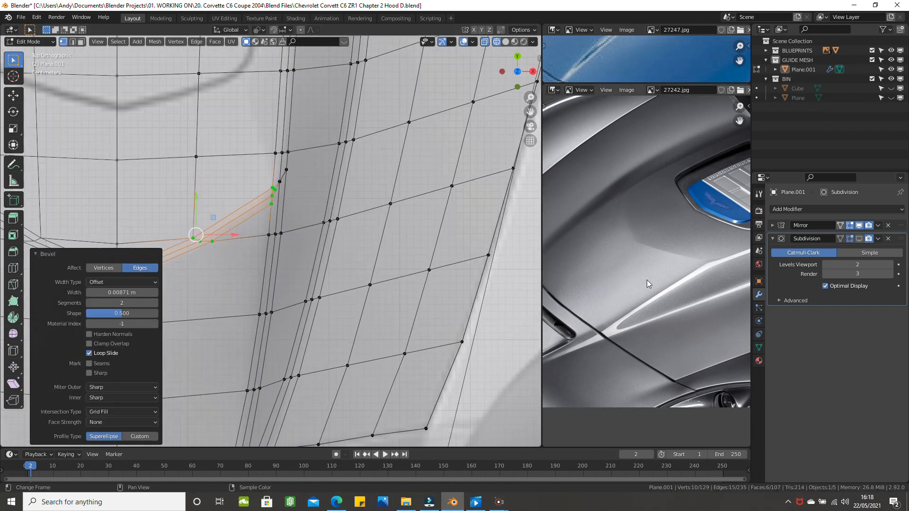
click(509, 310)
scroll(306, 229, up, 3)
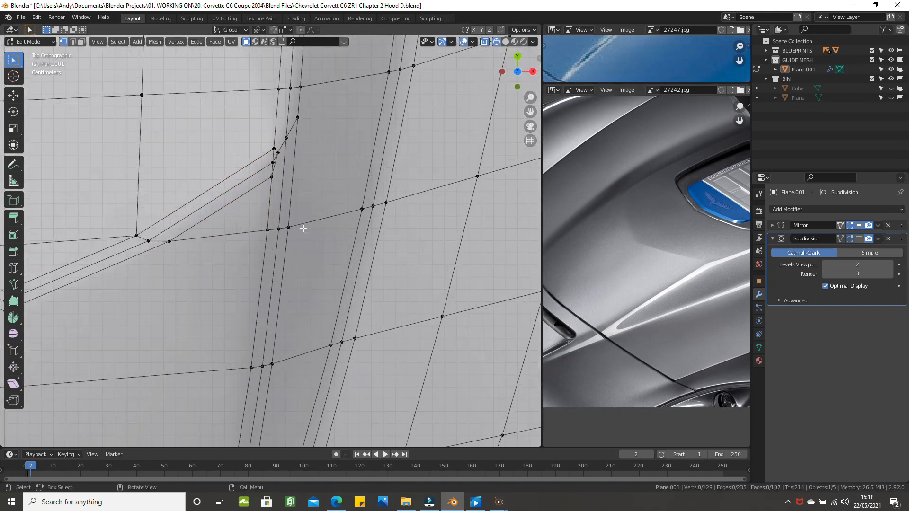
scroll(303, 227, up, 2)
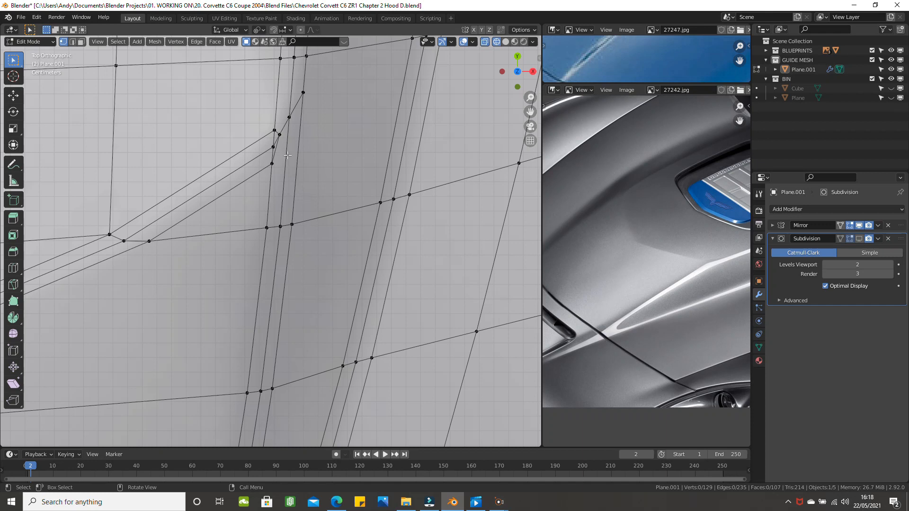
scroll(289, 142, down, 2)
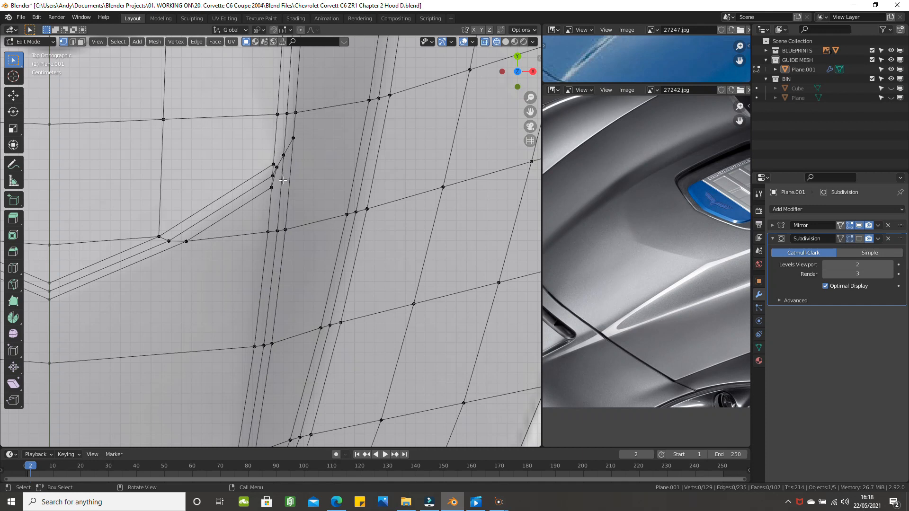
scroll(283, 180, up, 3)
click(281, 113)
key(g)
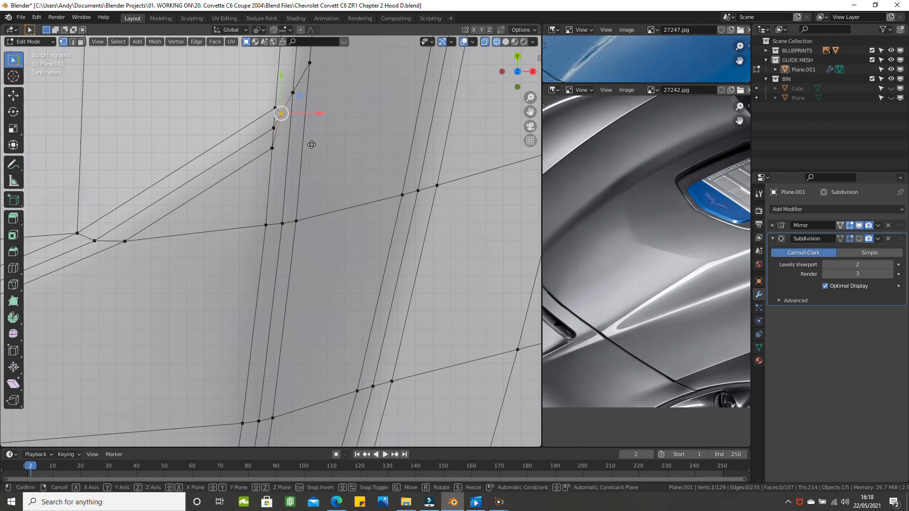
key(g)
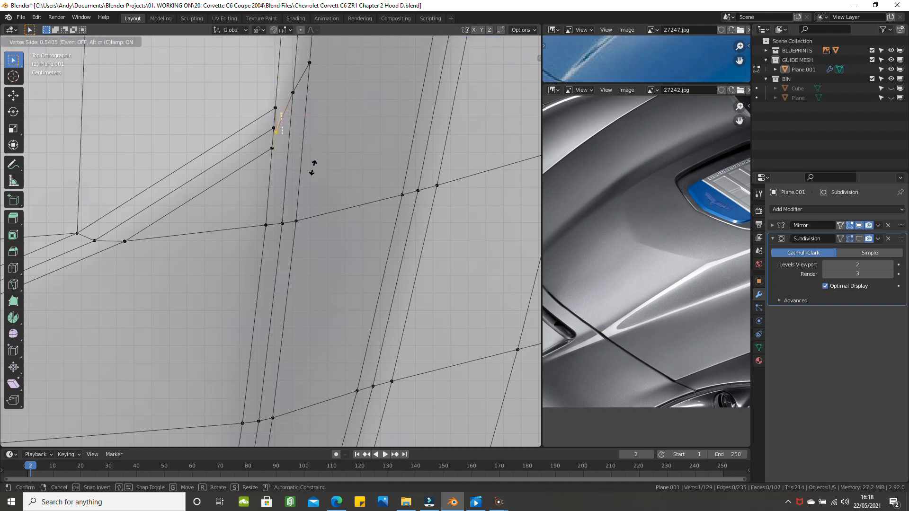
right_click(313, 172)
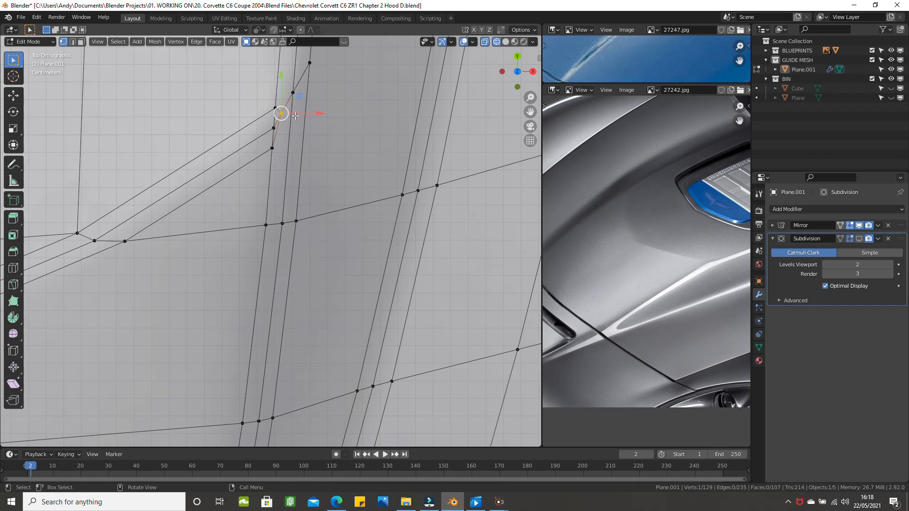
Knife-cut from the bevel's front corner vertex diagonally across the crease's middle and outer edges.
scroll(308, 106, down, 2)
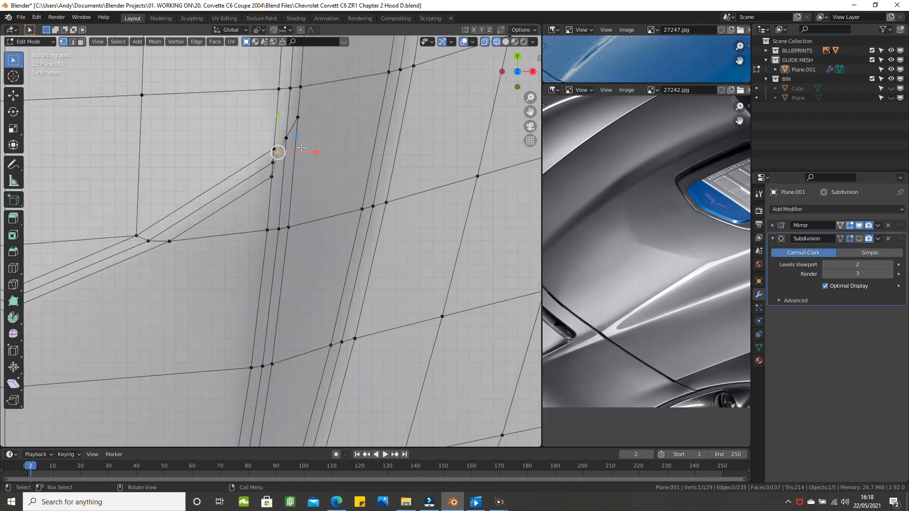
key(k)
click(280, 168)
click(295, 145)
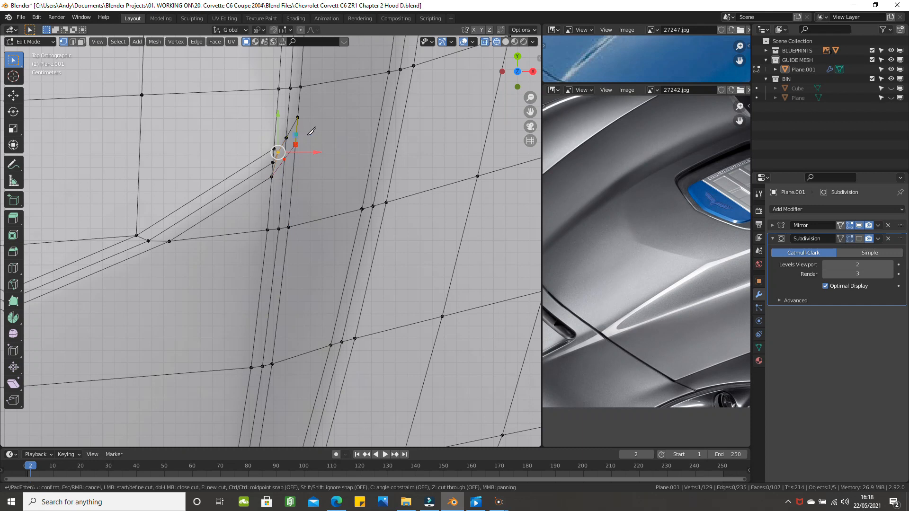
key(Return)
scroll(316, 136, up, 1)
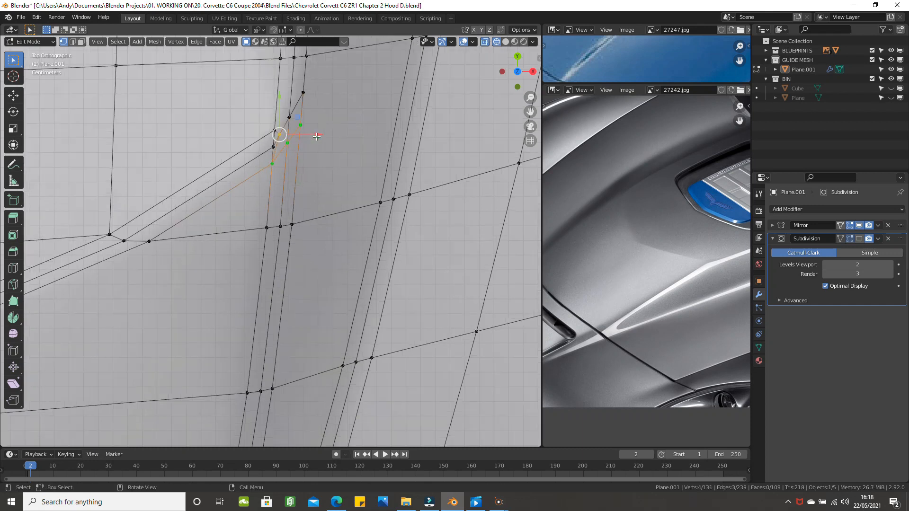
Dissolve the two short edges joining the extra crease vertex to the bevel's front and rear corner vertices.
scroll(277, 148, up, 2)
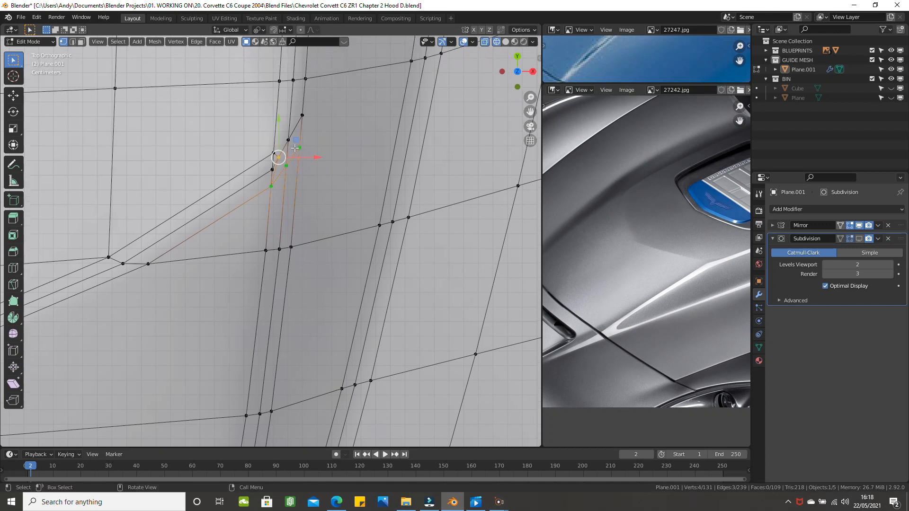
click(283, 123)
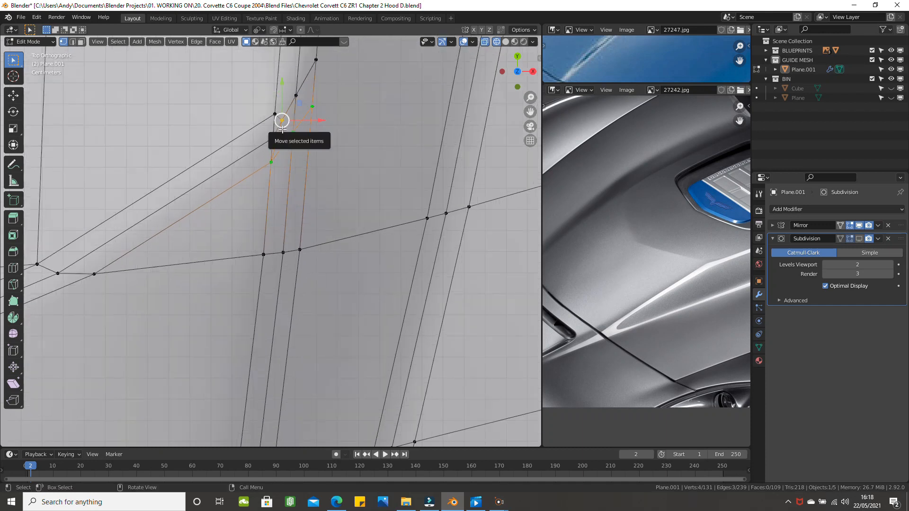
shift+click(272, 161)
key(x)
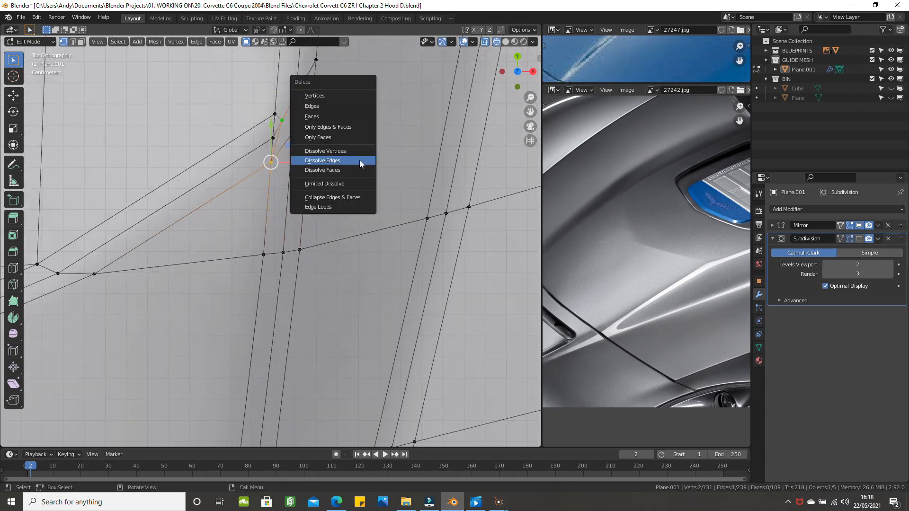
click(359, 161)
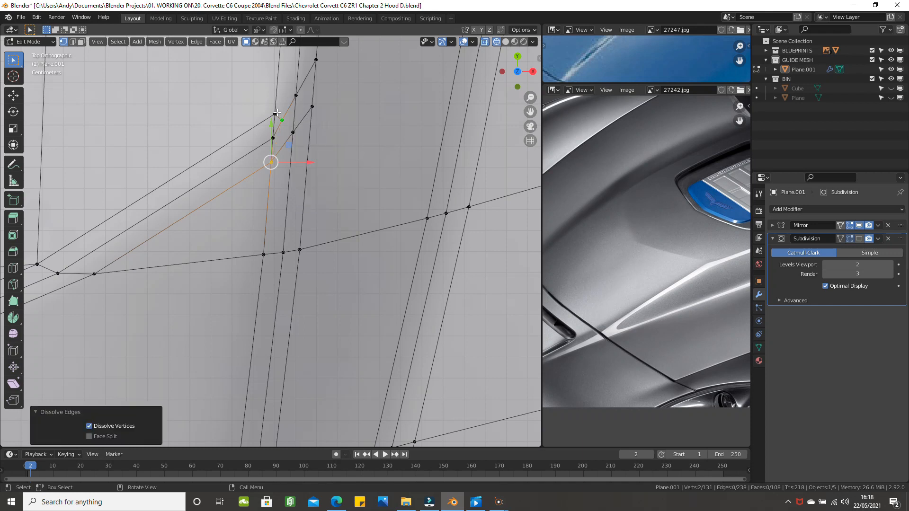
key(ctrl+z)
key(x)
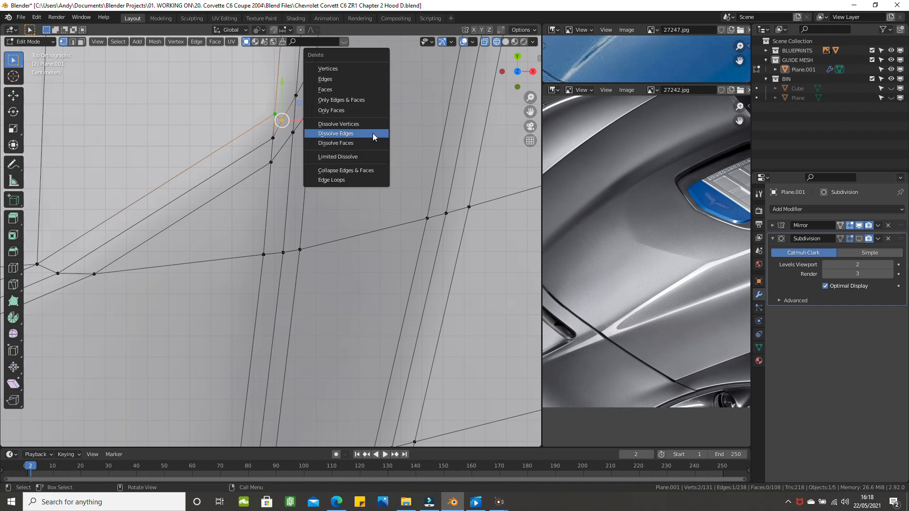
click(373, 135)
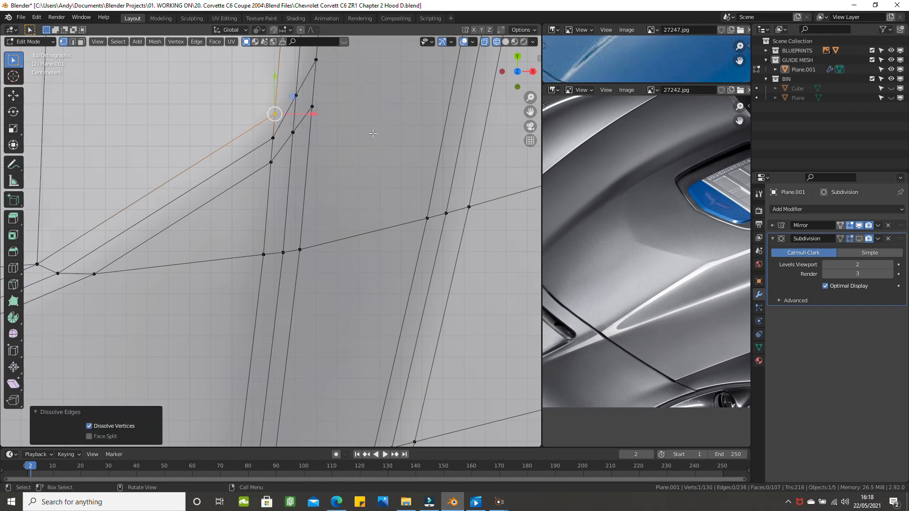
Knife-cut from the bevel's rear corner vertex diagonally across the crease's middle and outer edges.
scroll(307, 103, down, 2)
key(k)
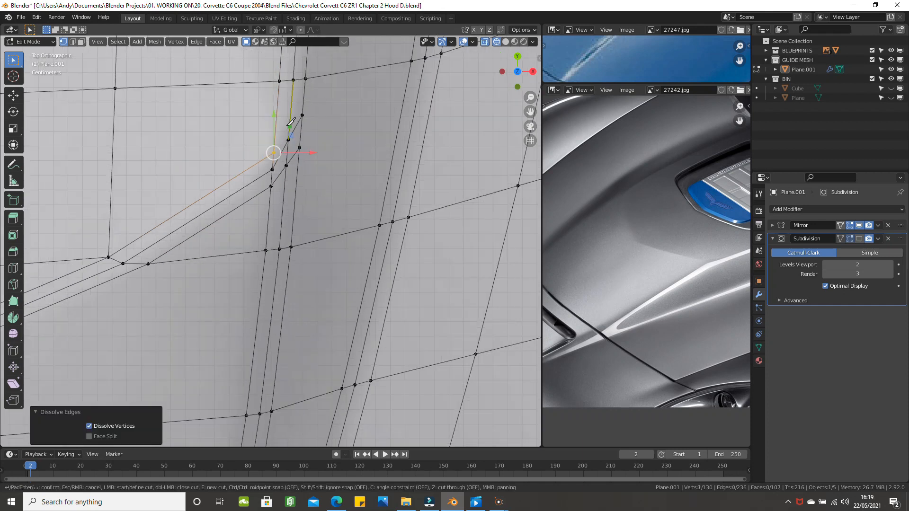
click(273, 152)
click(303, 103)
key(Return)
Edge-slide the bevel's middle cut across the crease towards the front cut with a factor of -0.360.
click(289, 140)
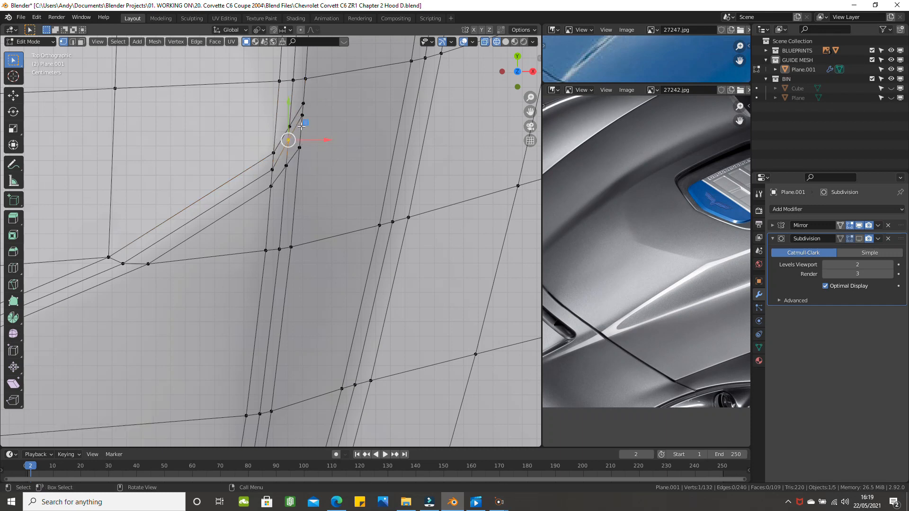
shift+click(302, 115)
key(g)
key(g)
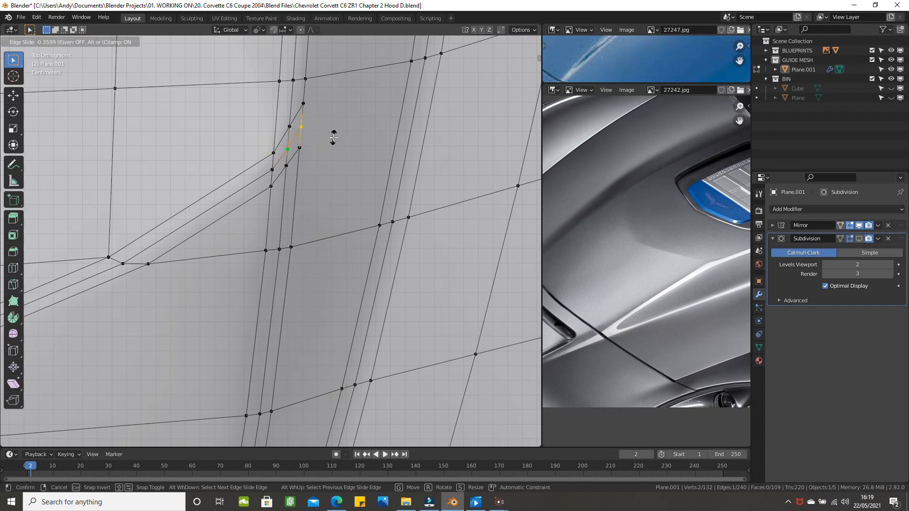
click(333, 137)
Examine the bevelled front edge and its crease junction in the top view, including in Object Mode.
scroll(333, 138, down, 5)
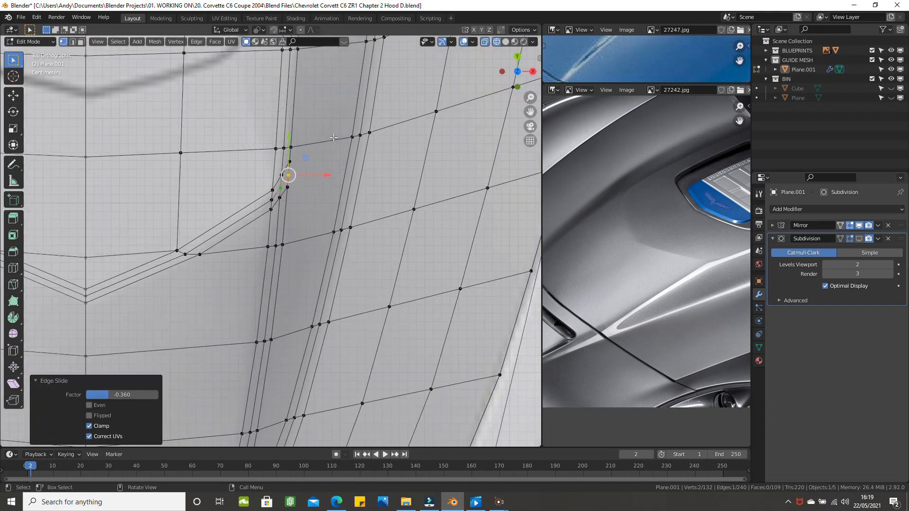
scroll(334, 138, down, 1)
scroll(333, 138, up, 2)
scroll(325, 141, down, 1)
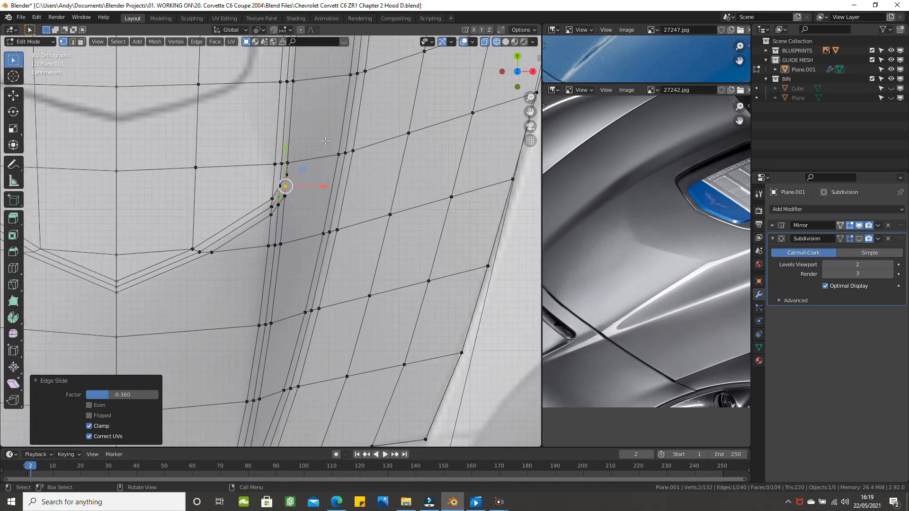
scroll(368, 157, down, 3)
key(Tab)
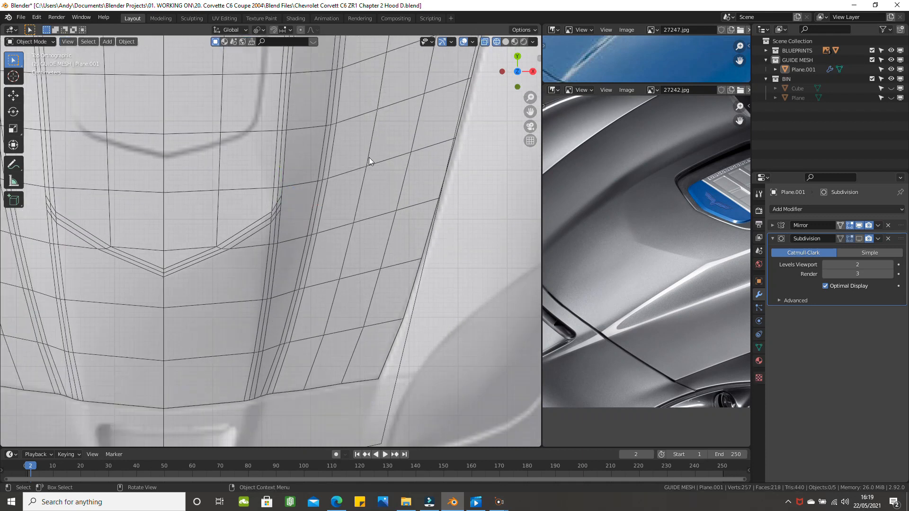
scroll(368, 157, down, 1)
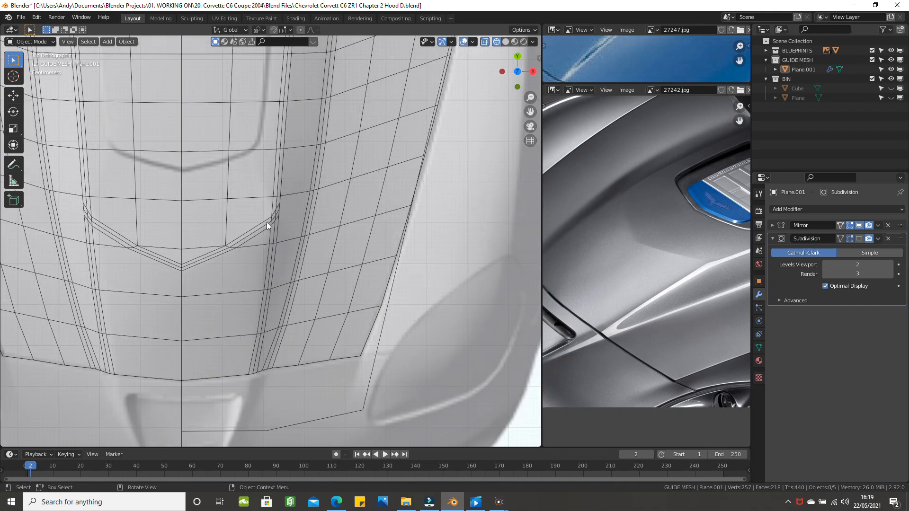
scroll(266, 220, up, 6)
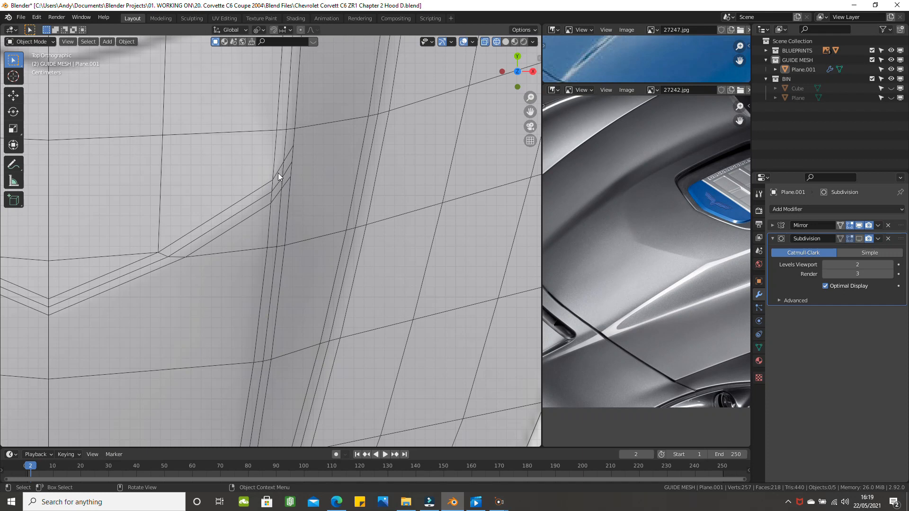
scroll(286, 183, down, 2)
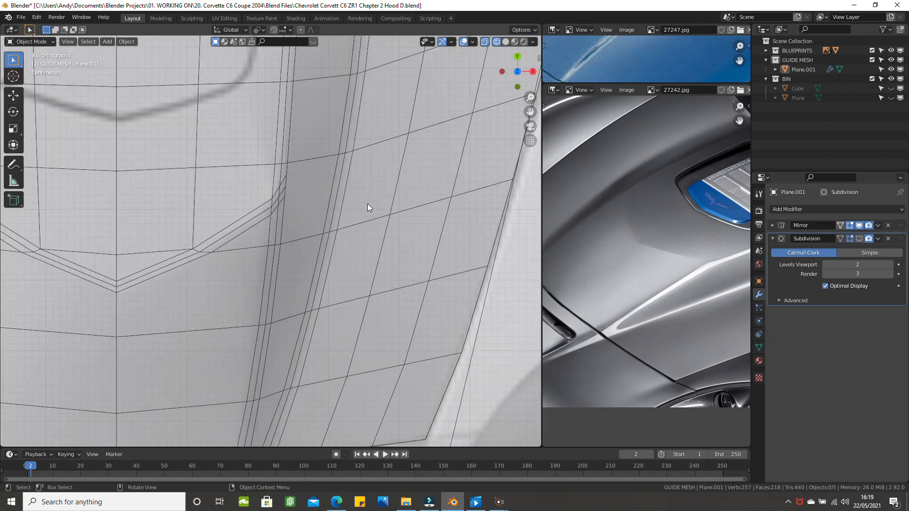
Switch the viewport to Solid shading and inspect the hood surface in perspective.
key(z)
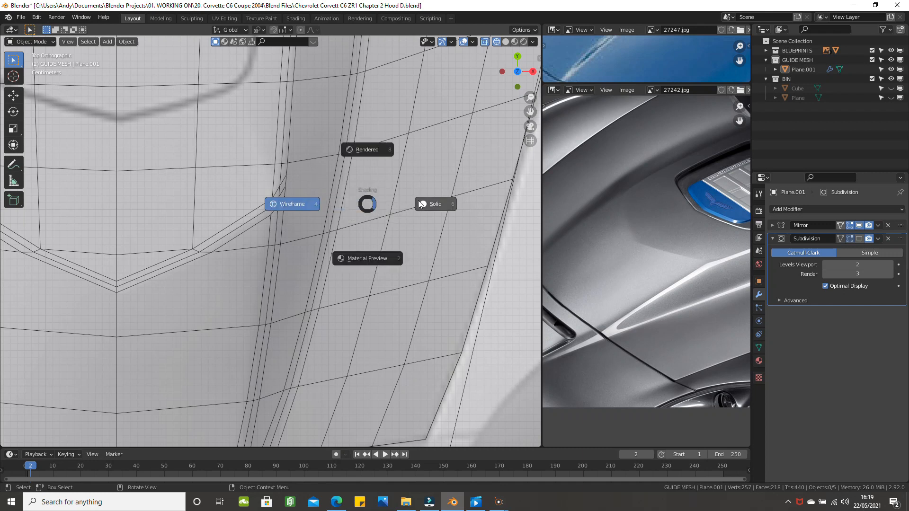
click(418, 205)
middle_drag(348, 214, 255, 174)
middle_drag(274, 152, 285, 140)
scroll(285, 140, up, 1)
scroll(311, 155, down, 1)
scroll(317, 163, down, 1)
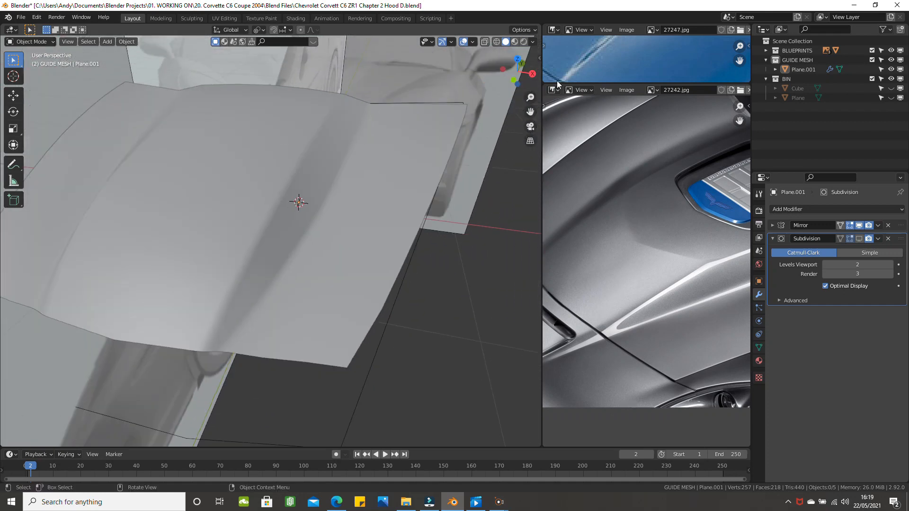
Inspect the hood's reflections with MatCap lighting, and restore Studio lighting.
click(533, 42)
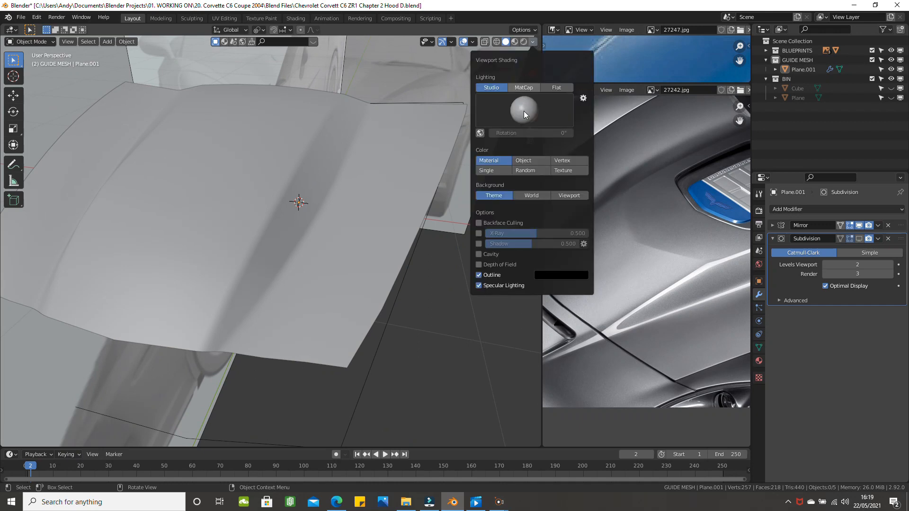
click(523, 89)
mouse_move(377, 178)
middle_down()
mouse_move(368, 207)
mouse_move(393, 192)
mouse_move(387, 201)
mouse_move(373, 186)
mouse_move(379, 200)
mouse_move(386, 189)
middle_up()
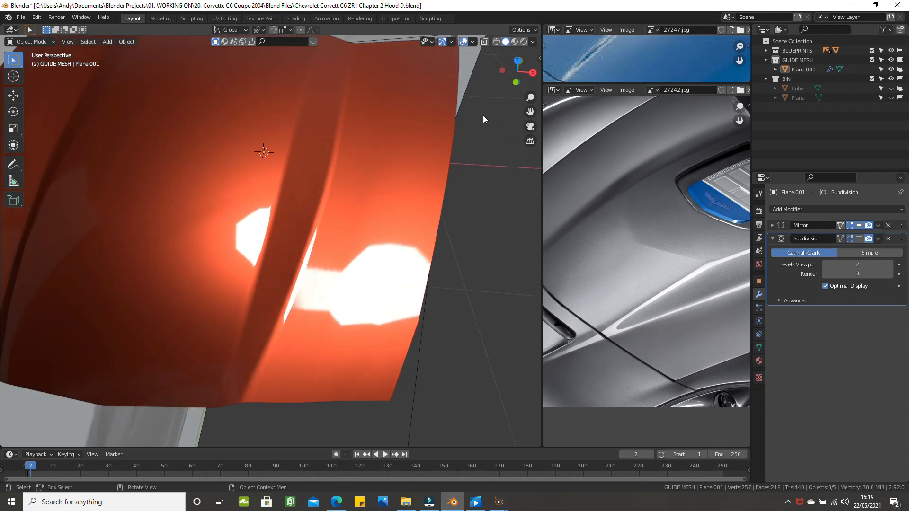
click(533, 42)
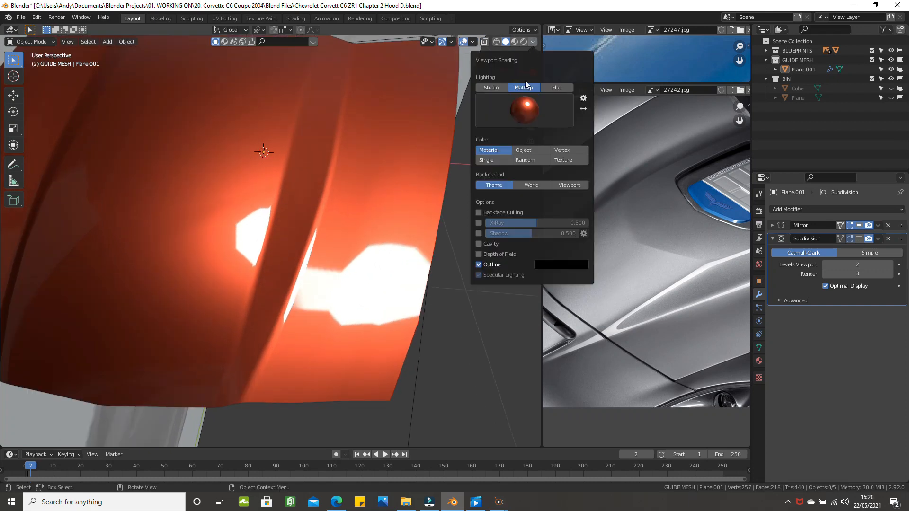
click(490, 89)
mouse_move(305, 237)
middle_down()
mouse_move(307, 266)
mouse_move(297, 261)
mouse_move(333, 264)
middle_up()
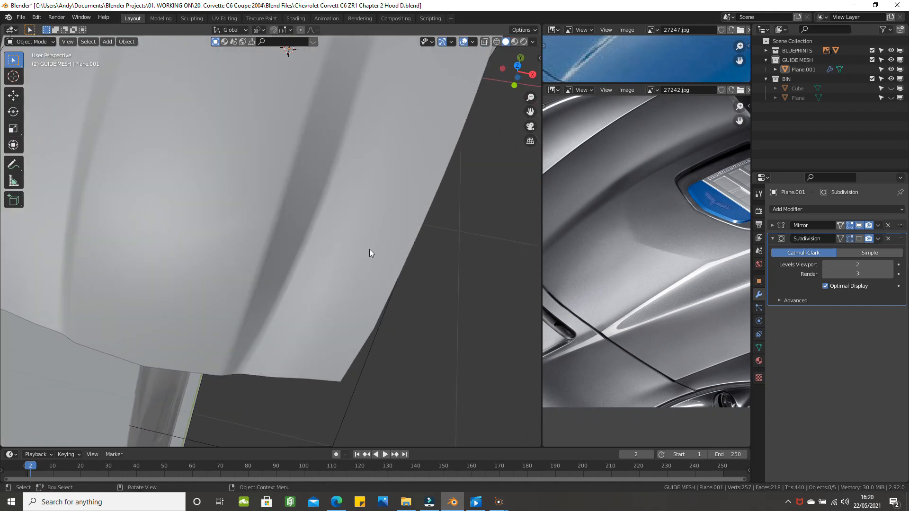
Return to the top orthographic view in Edit Mode and undo the front-edge edits back through the bevel.
key(KP_5)
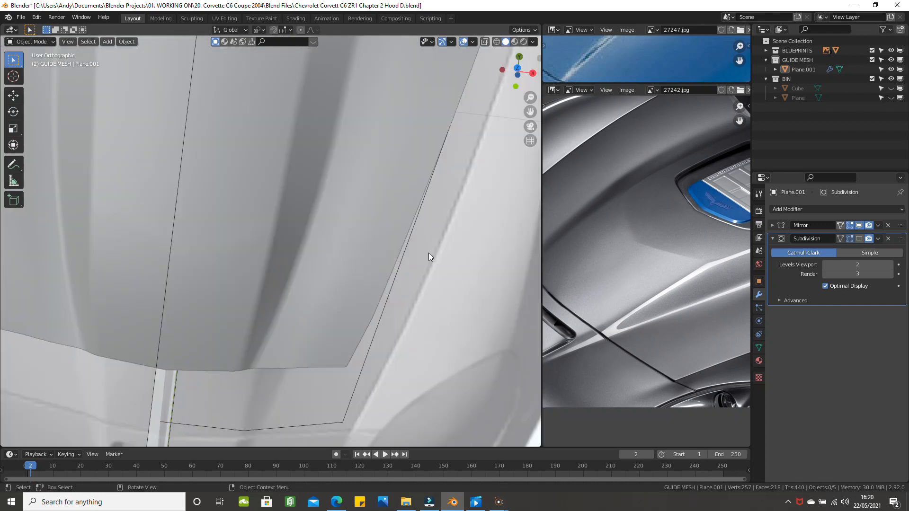
key(KP_7)
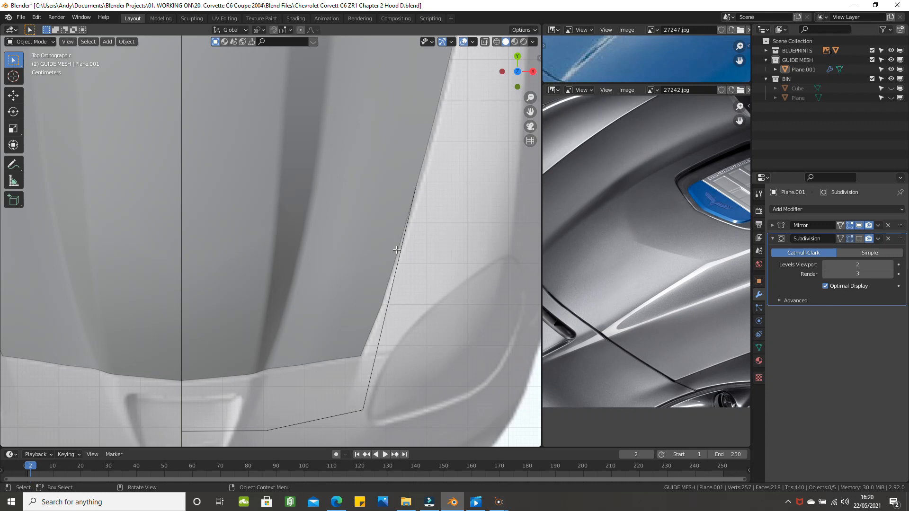
key(Tab)
scroll(313, 258, up, 6)
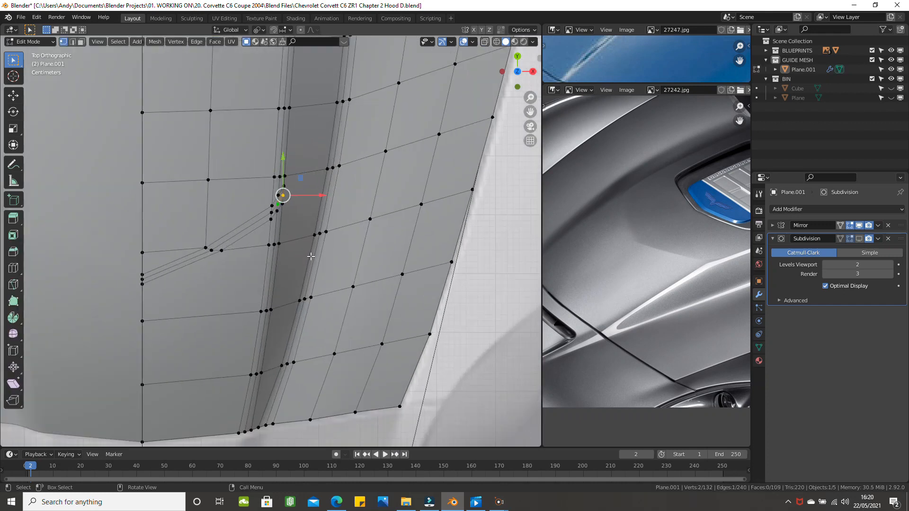
scroll(309, 251, up, 1)
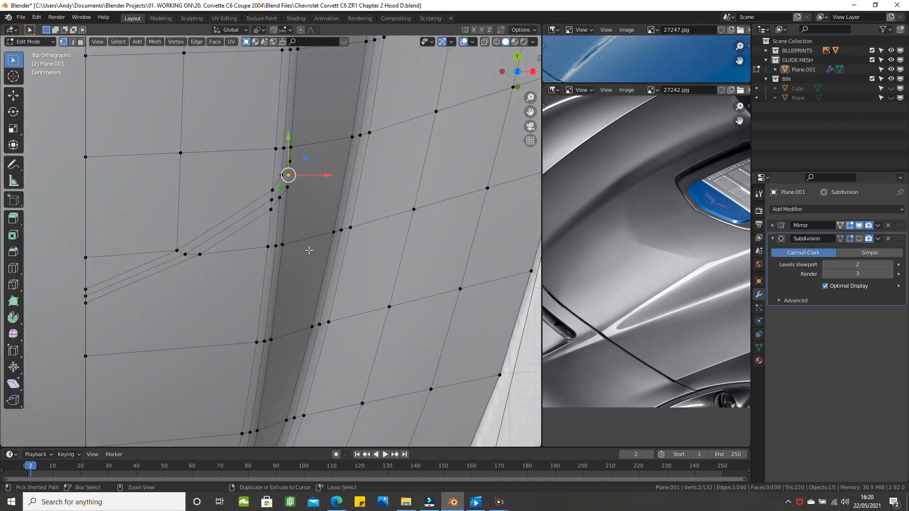
key(Tab)
key(Tab)
key(ctrl+z)
key(ctrl+z)
key(ctrl+z)
key(ctrl+z)
key(ctrl+z)
key(ctrl+z)
key(ctrl+z)
key(ctrl+z)
key(ctrl+z)
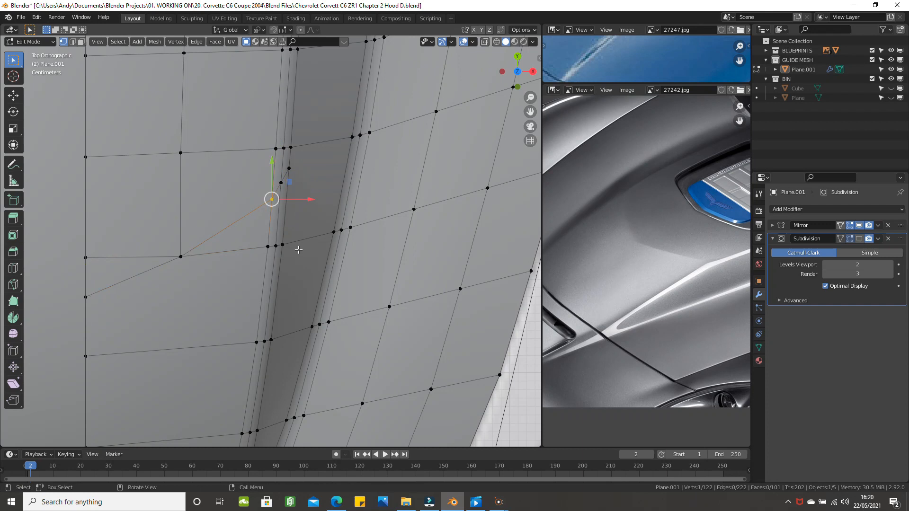
Examine the unbevelled diagonal front edge and its crease junction from several angles.
click(206, 253)
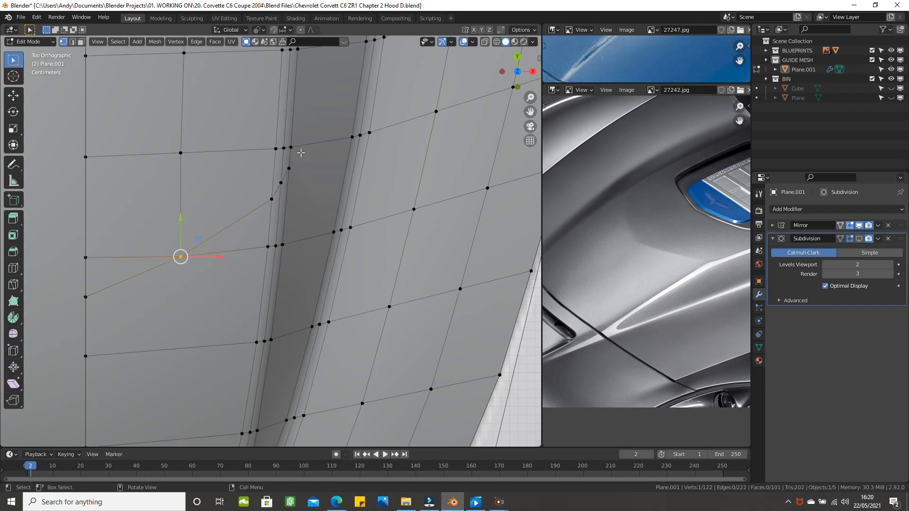
scroll(300, 152, down, 1)
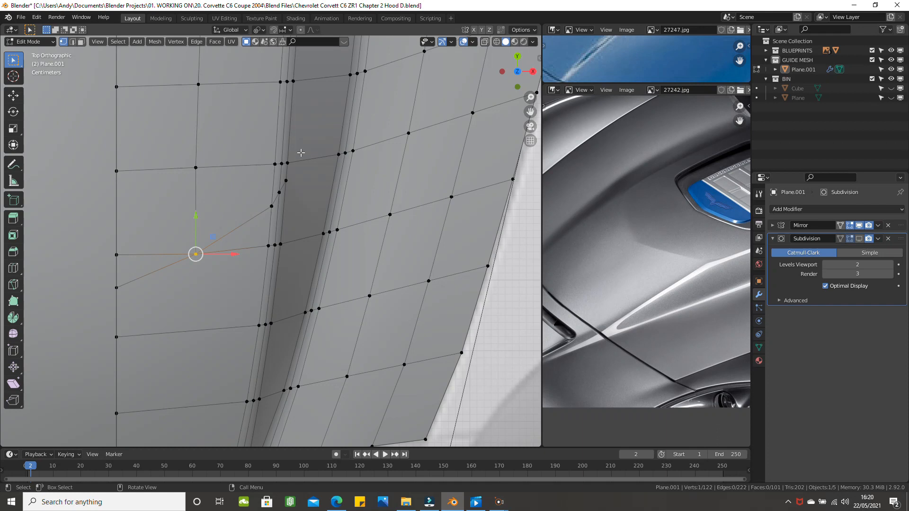
middle_drag(300, 152, 273, 101)
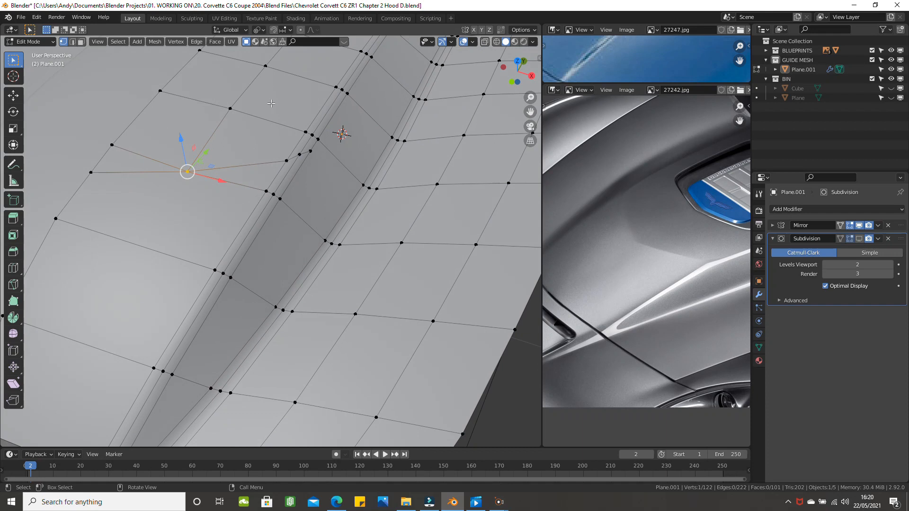
click(275, 161)
middle_drag(165, 174, 256, 137)
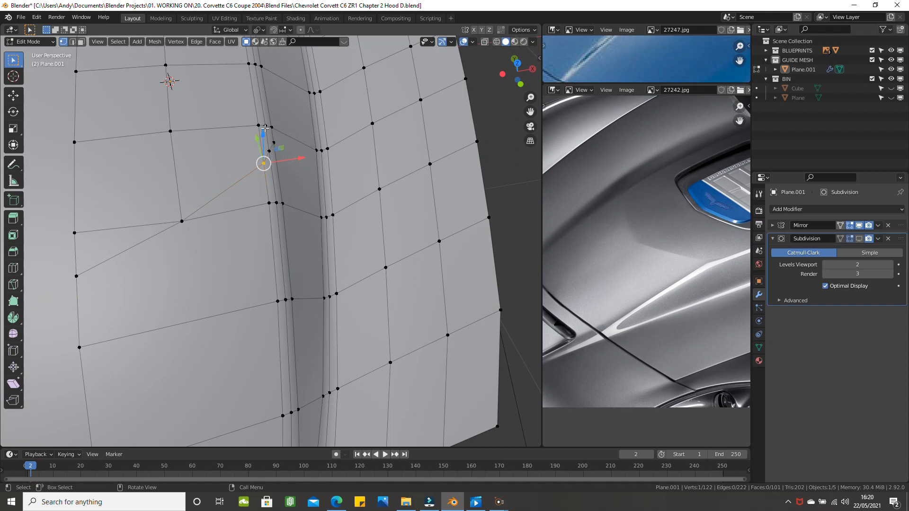
middle_drag(261, 139, 205, 178)
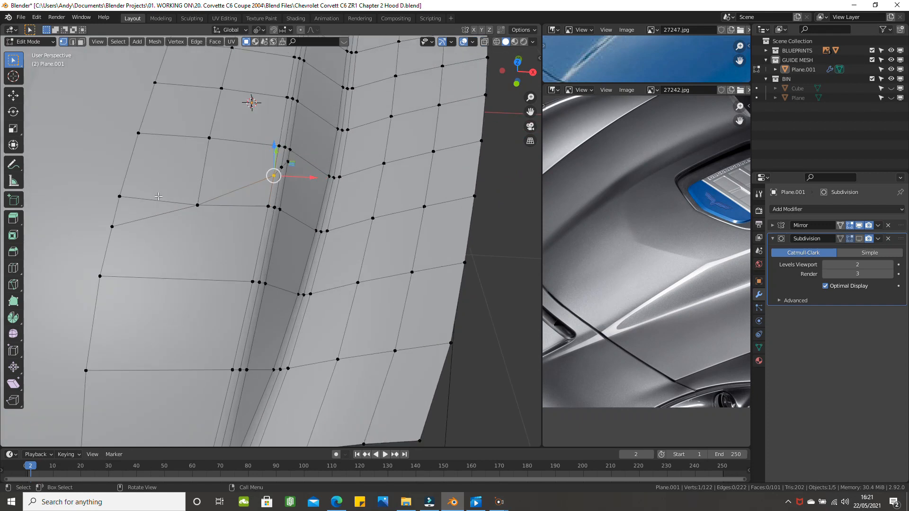
key(ctrl+r)
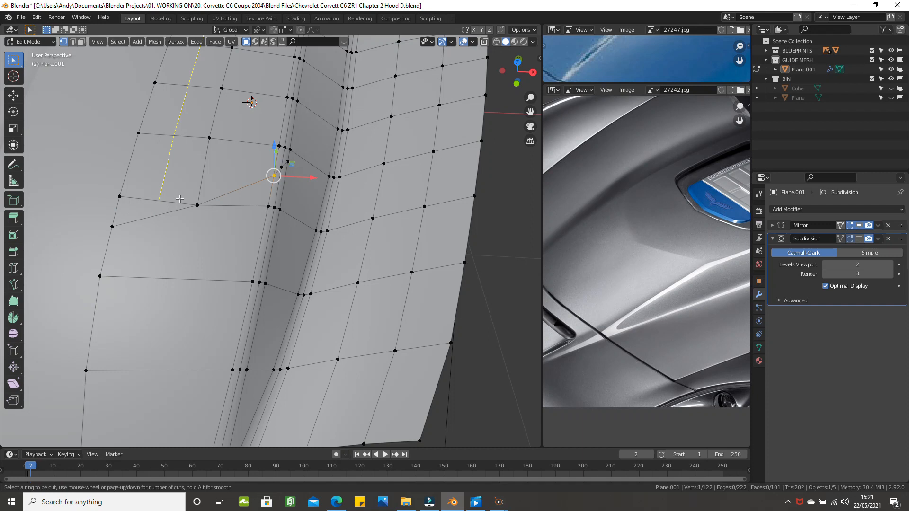
key(Escape)
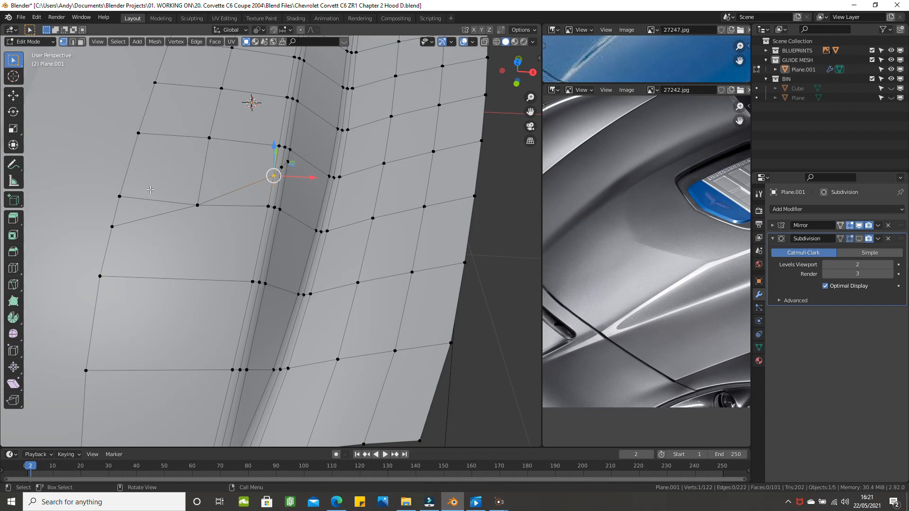
Merge the panel's rear centreline vertex at the front edge into the front one using At Last.
click(126, 192)
shift+click(113, 226)
key(m)
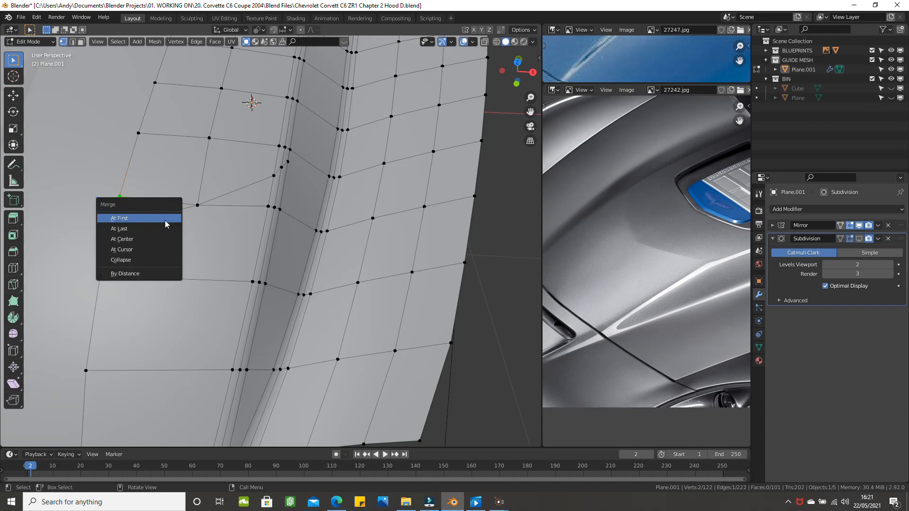
click(165, 225)
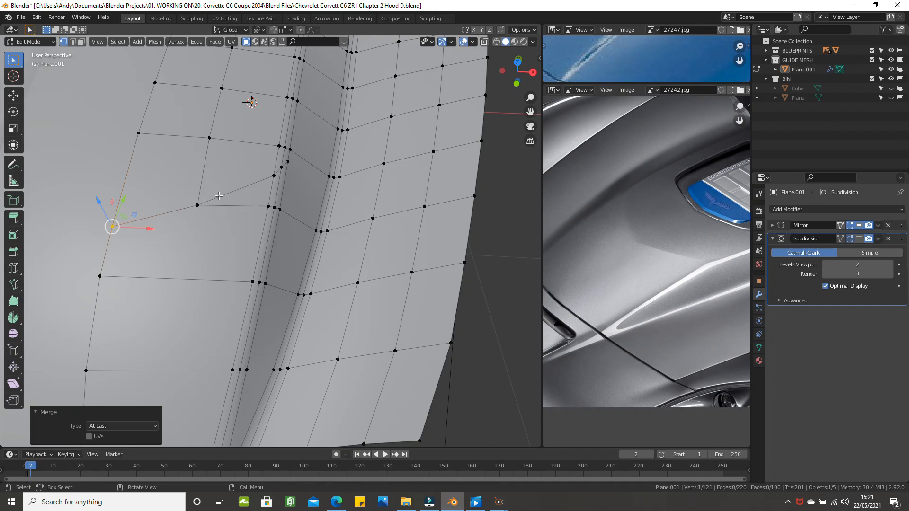
Add one loop cut just behind the panel's diagonal front edge with a slide factor of 0.754.
key(ctrl+r)
click(199, 190)
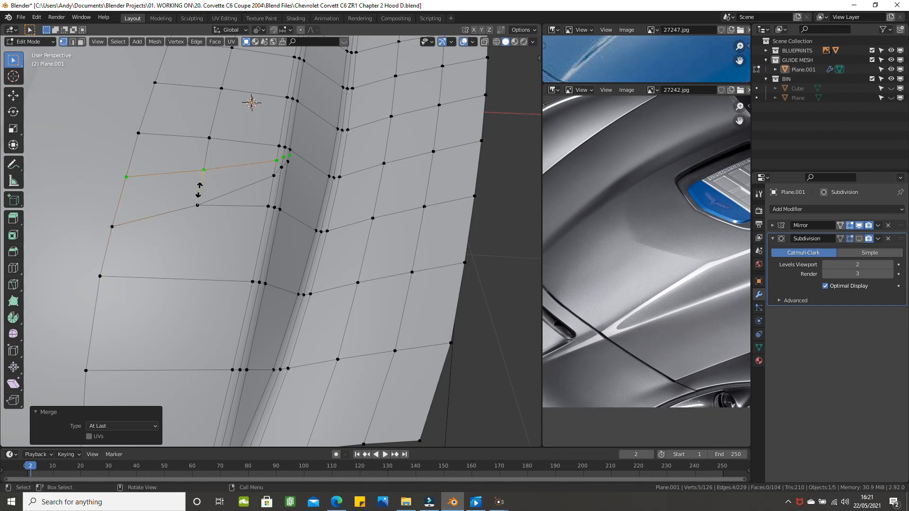
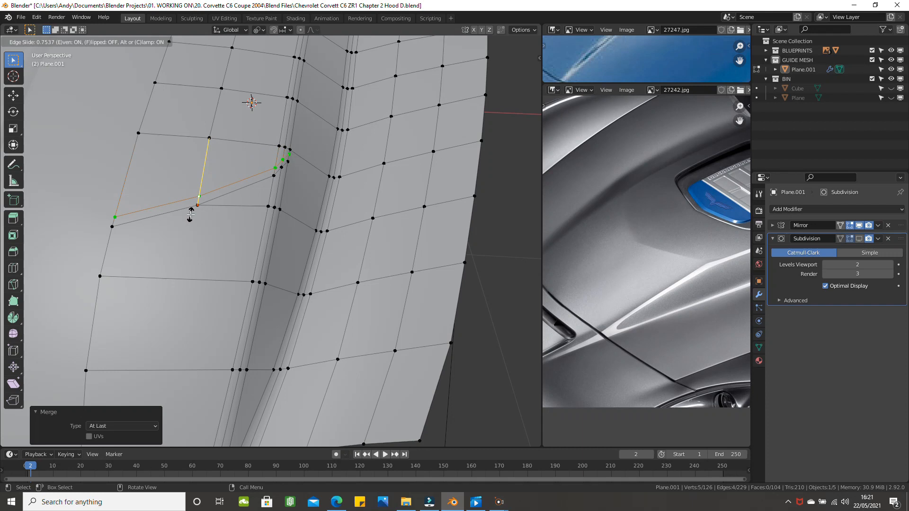
click(190, 214)
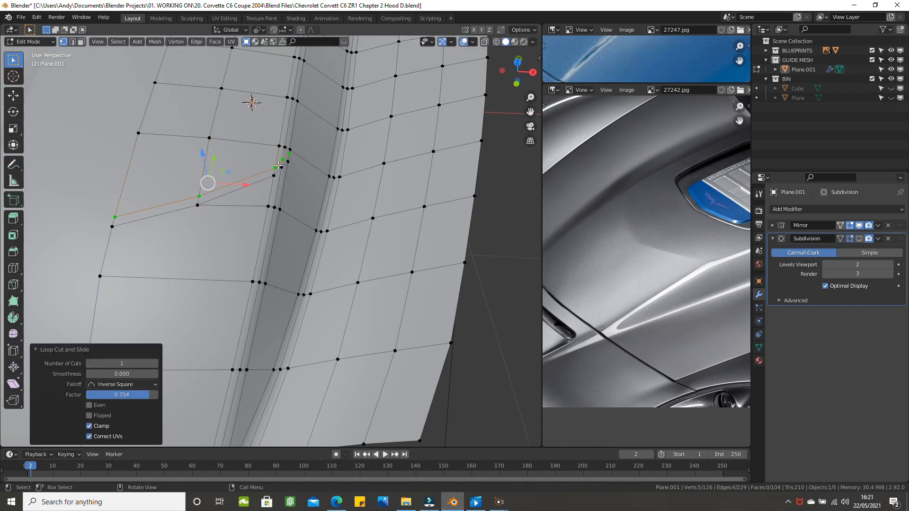
Merge the new loop's middle crease vertex with the front edge's neighbouring crease vertex using At Last.
scroll(278, 165, up, 2)
click(287, 131)
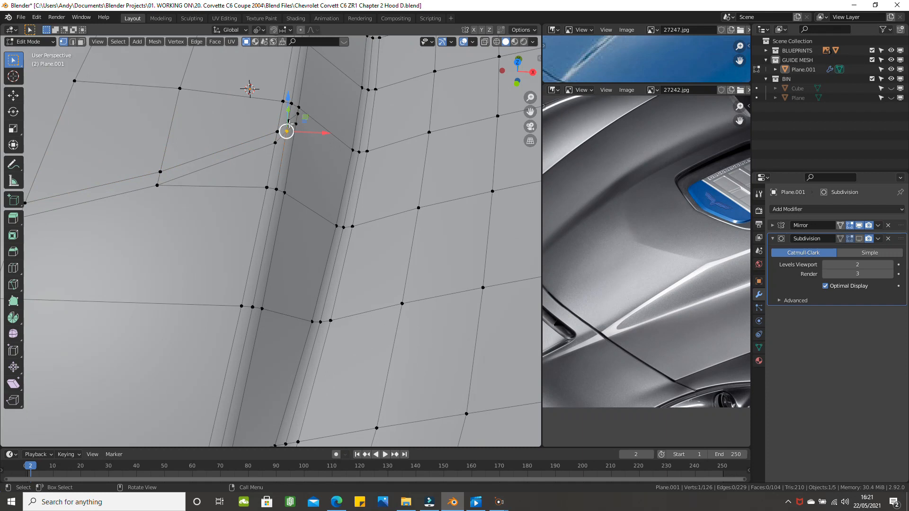
shift+click(289, 124)
key(m)
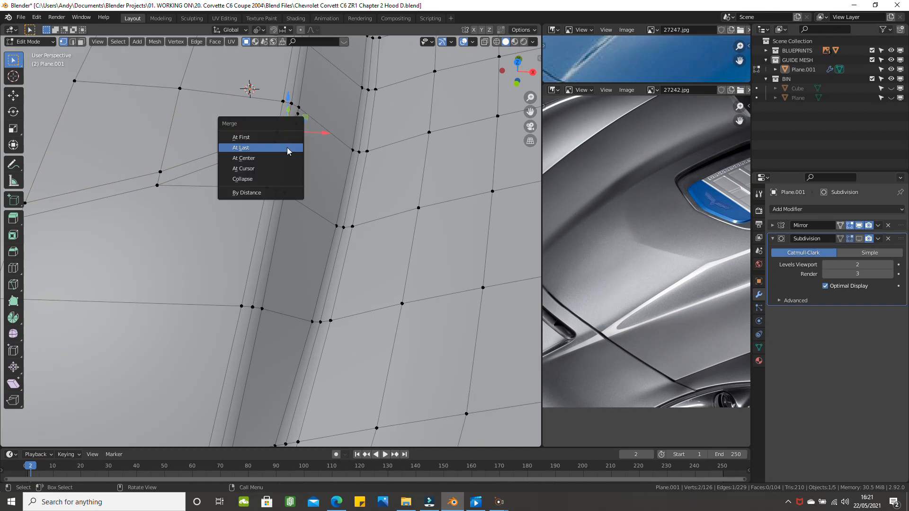
click(287, 148)
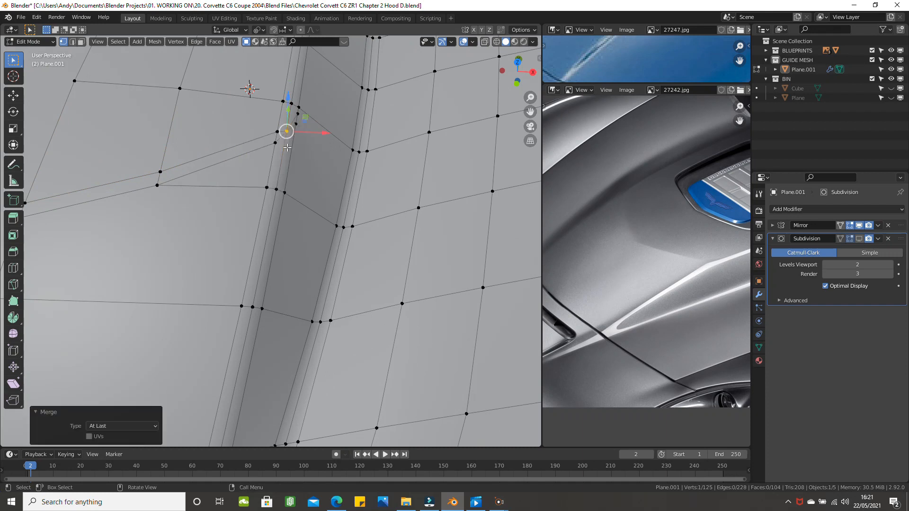
Try to merge the new loop's outer crease vertex with the neighbouring crease vertex using At Last.
shift+click(298, 117)
key(m)
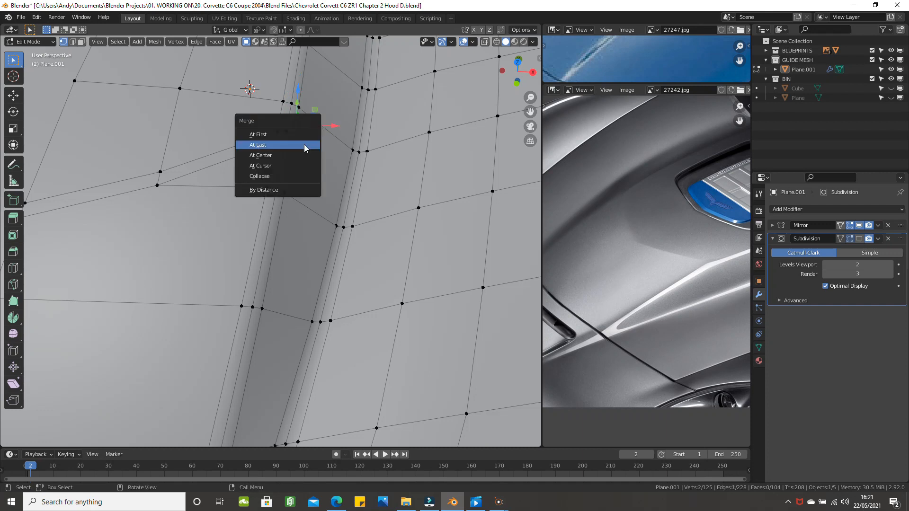
click(305, 145)
middle_drag(306, 148, 292, 164)
scroll(288, 147, up, 3)
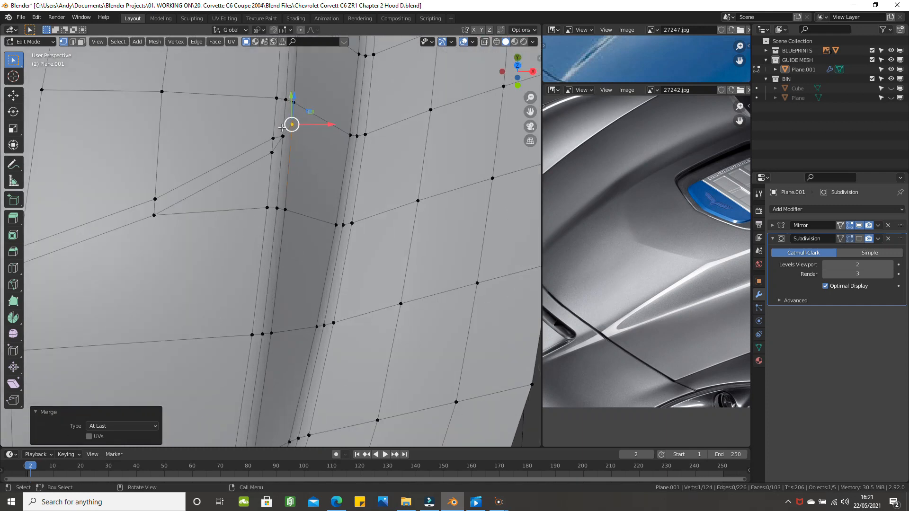
scroll(274, 132, down, 1)
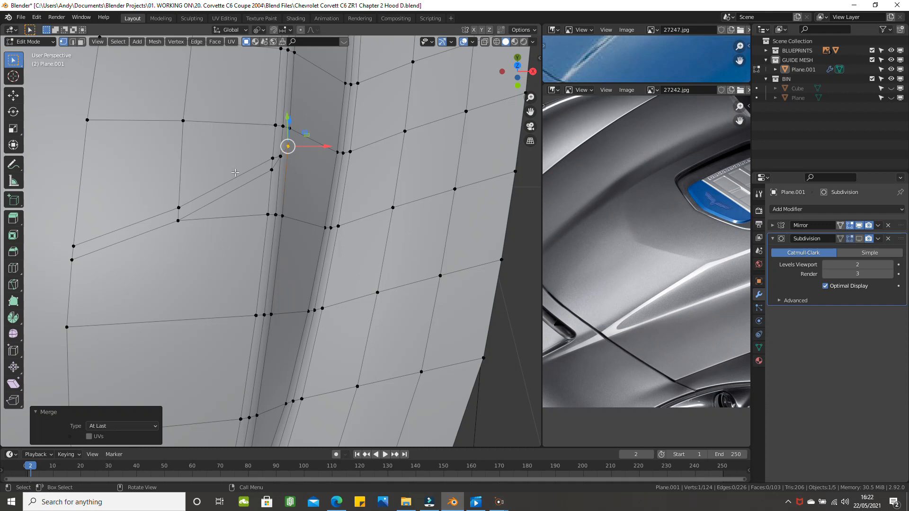
Undo the recent vertex merges between the new loop and the crease, and clear the selection.
key(ctrl+z)
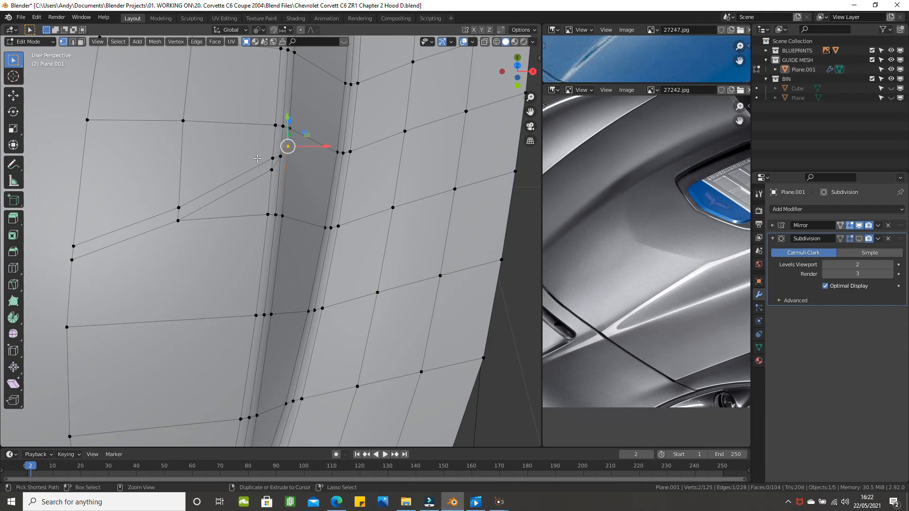
click(284, 159)
scroll(286, 158, up, 2)
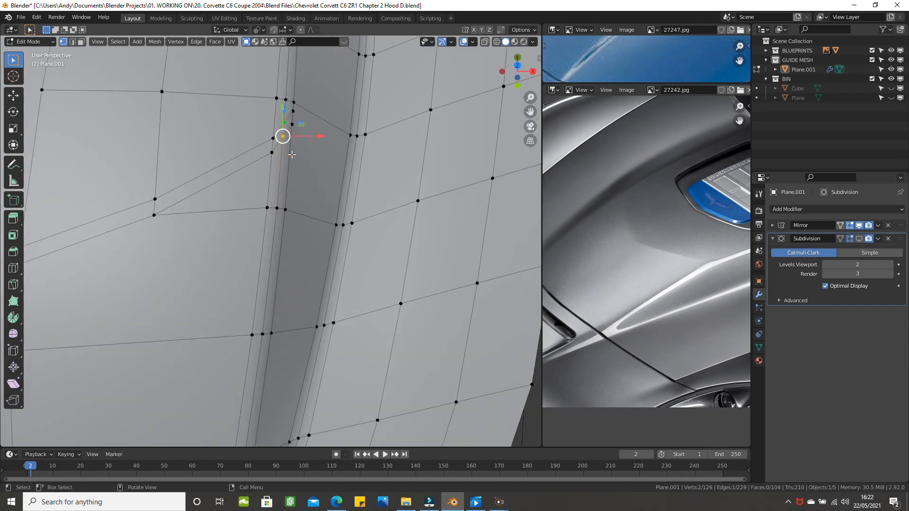
scroll(292, 154, down, 2)
click(480, 231)
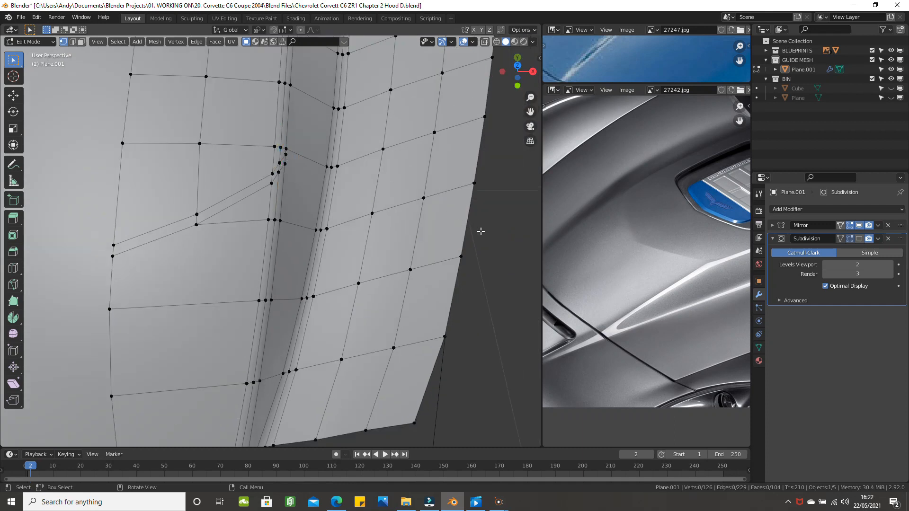
Try to merge the inner crease vertex just behind the junction into the new loop's inner vertex using At Last.
middle_drag(473, 230, 291, 207)
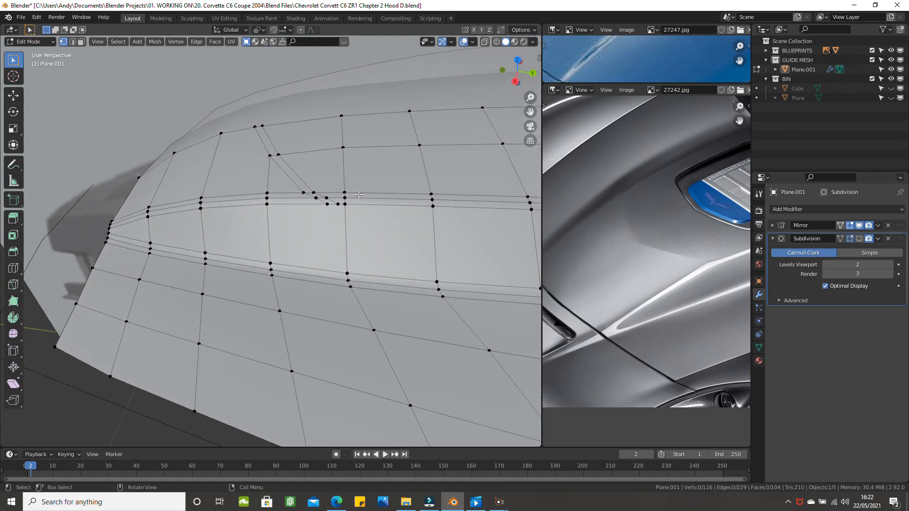
scroll(349, 206, up, 4)
middle_drag(349, 207, 454, 195)
scroll(349, 212, down, 1)
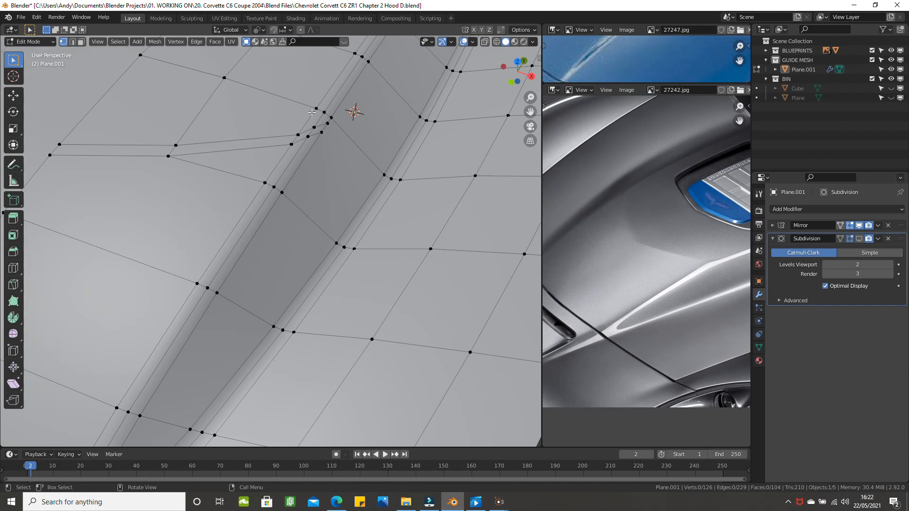
middle_drag(314, 114, 325, 126)
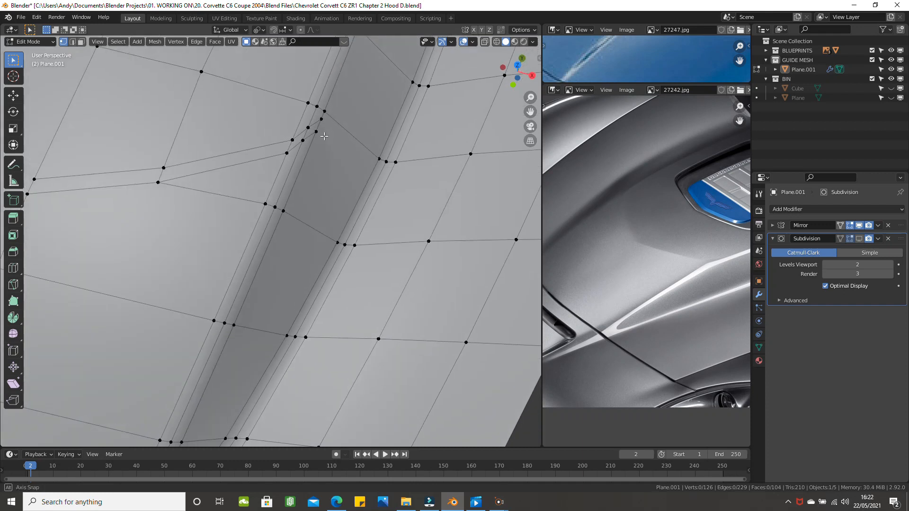
scroll(324, 127, down, 3)
click(291, 160)
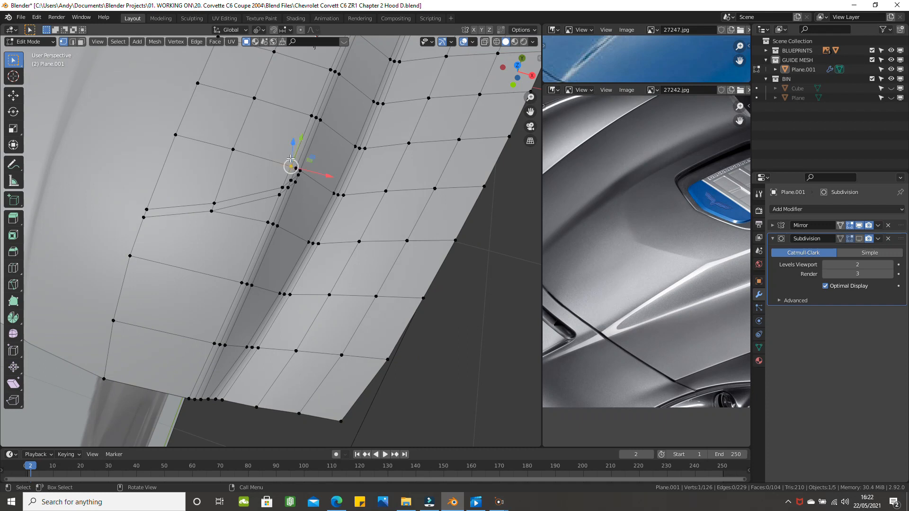
shift+click(281, 187)
key(m)
click(326, 184)
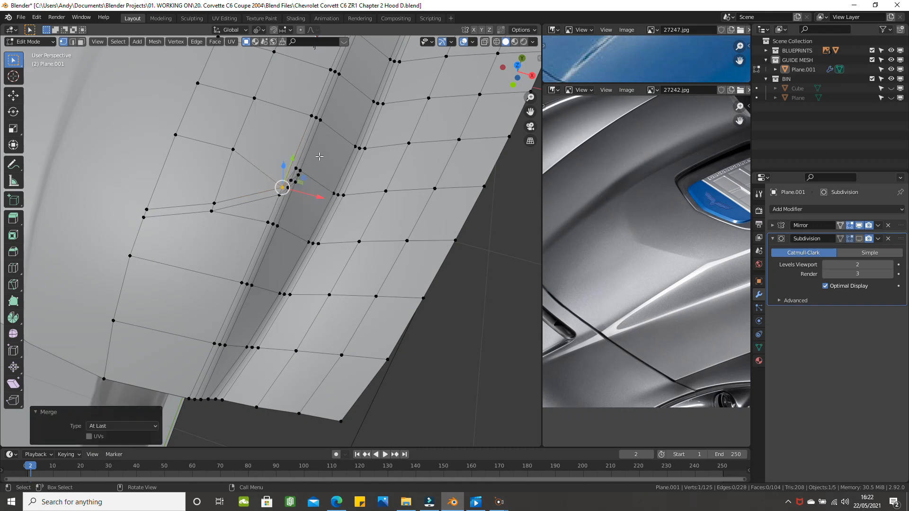
Try to merge the same row's middle and outer crease vertices into the new loop's matching vertices using At Last.
scroll(320, 158, up, 2)
scroll(321, 160, up, 3)
scroll(354, 56, down, 2)
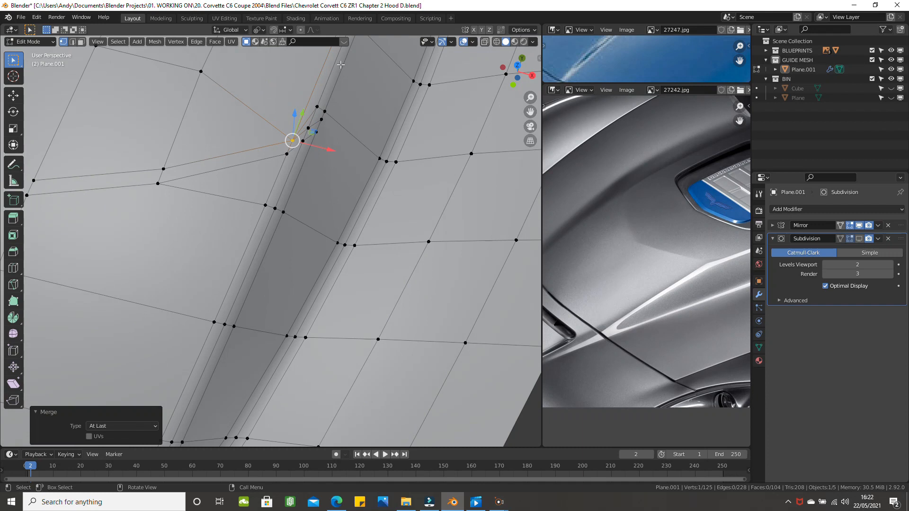
click(318, 104)
shift+click(309, 128)
key(m)
click(365, 128)
click(327, 112)
shift+click(321, 119)
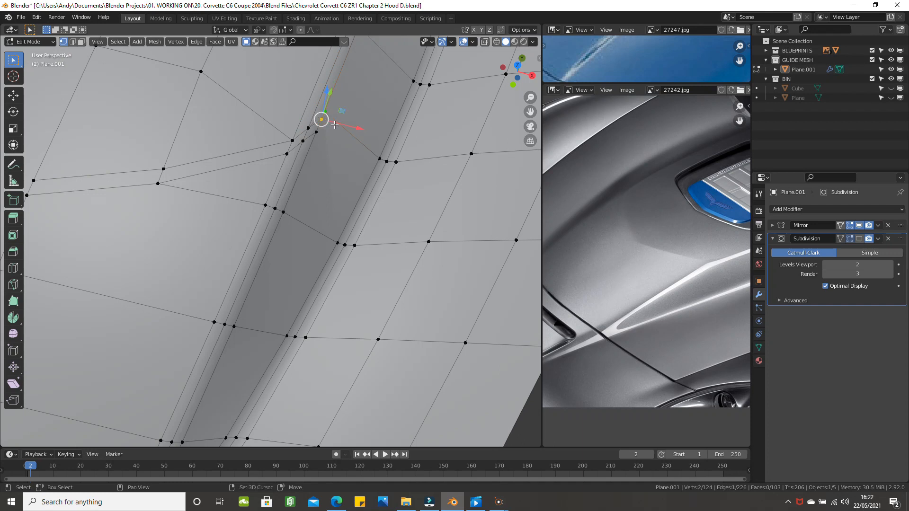
key(m)
click(396, 123)
Undo the three vertex merges at the crease junction.
middle_drag(396, 123, 341, 141)
middle_drag(321, 139, 273, 123)
scroll(301, 144, up, 2)
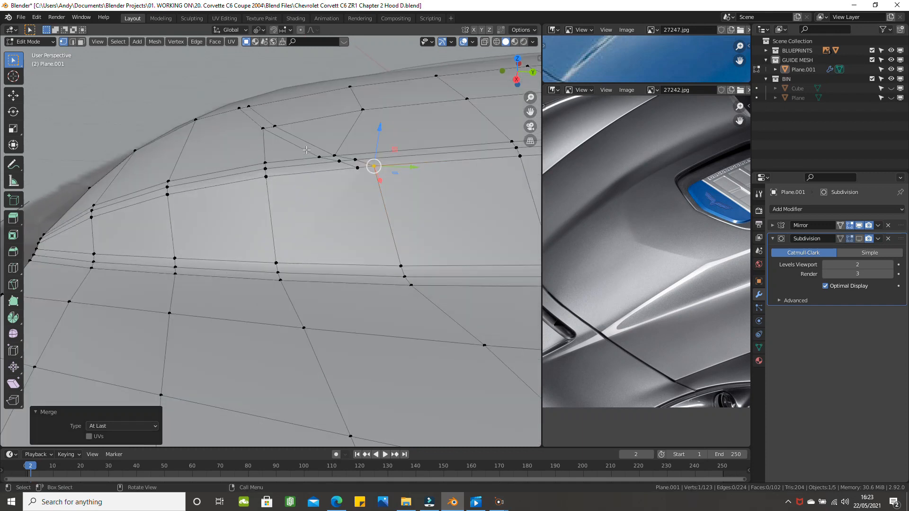
key(ctrl+z)
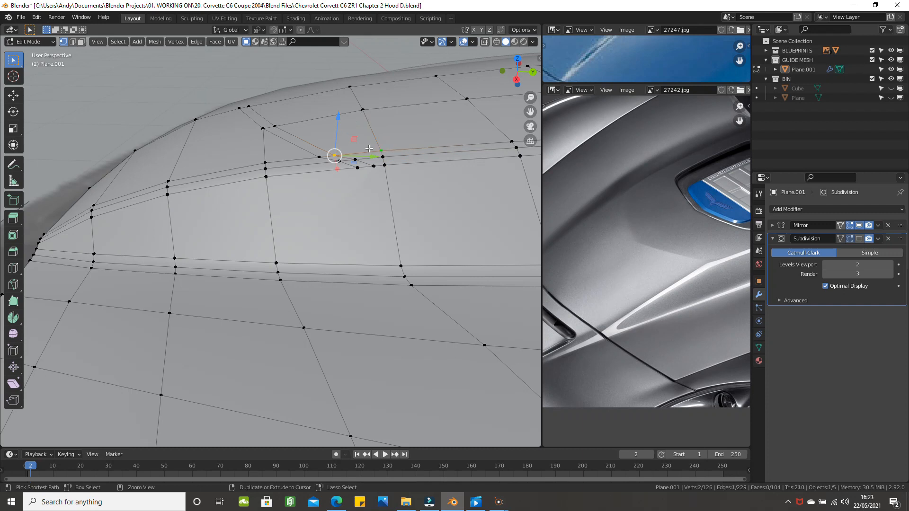
Examine the hood and its crease from several angles, including the top view in Object Mode.
middle_drag(370, 150, 440, 173)
scroll(416, 146, down, 3)
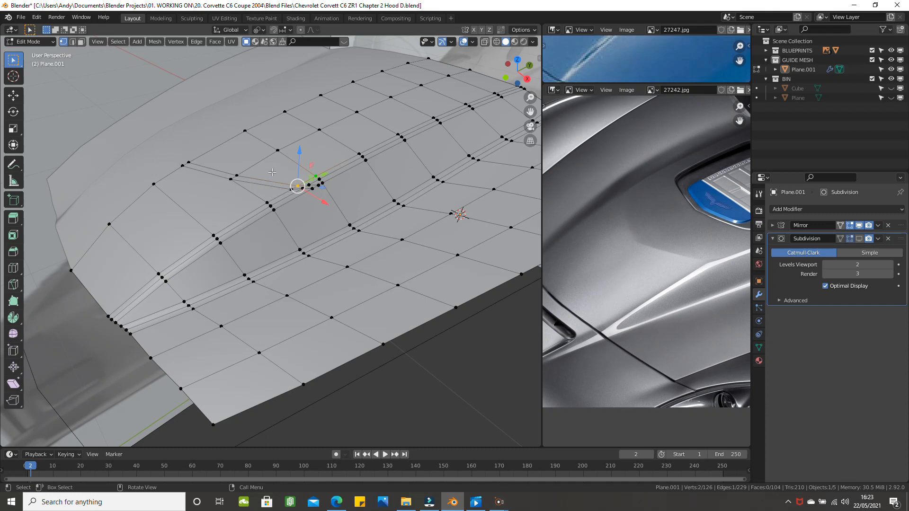
middle_drag(267, 170, 305, 156)
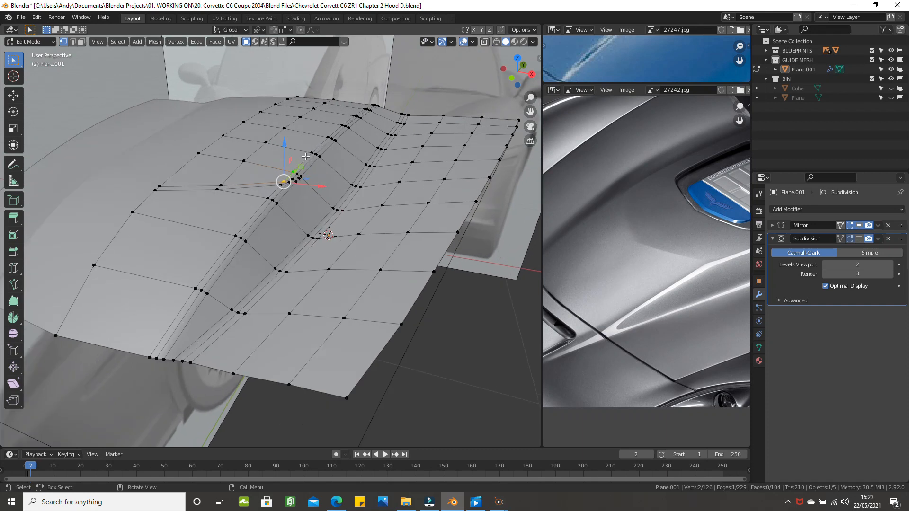
key(Tab)
middle_drag(308, 166, 281, 195)
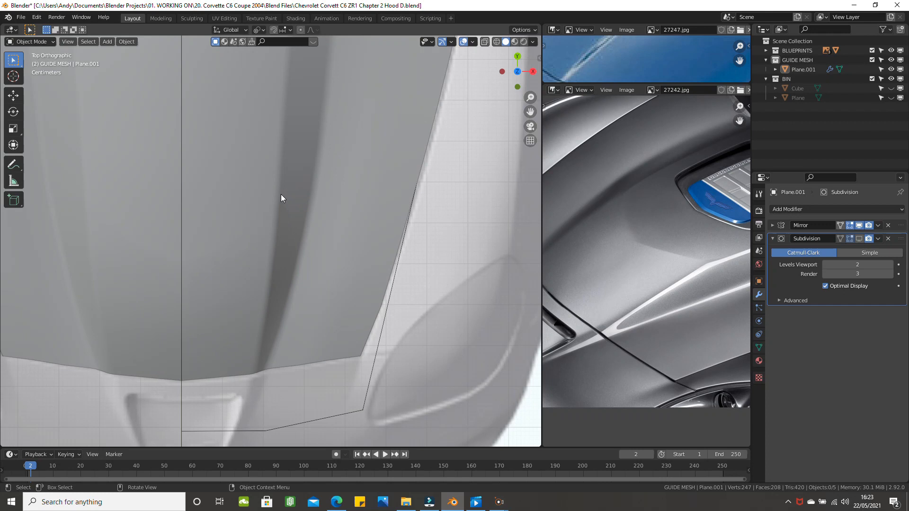
scroll(290, 187, down, 1)
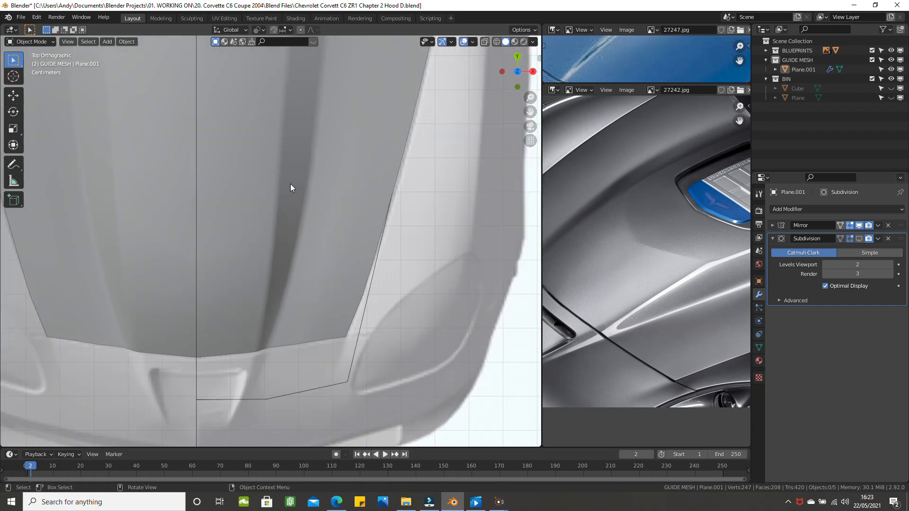
key(Tab)
middle_drag(291, 183, 247, 134)
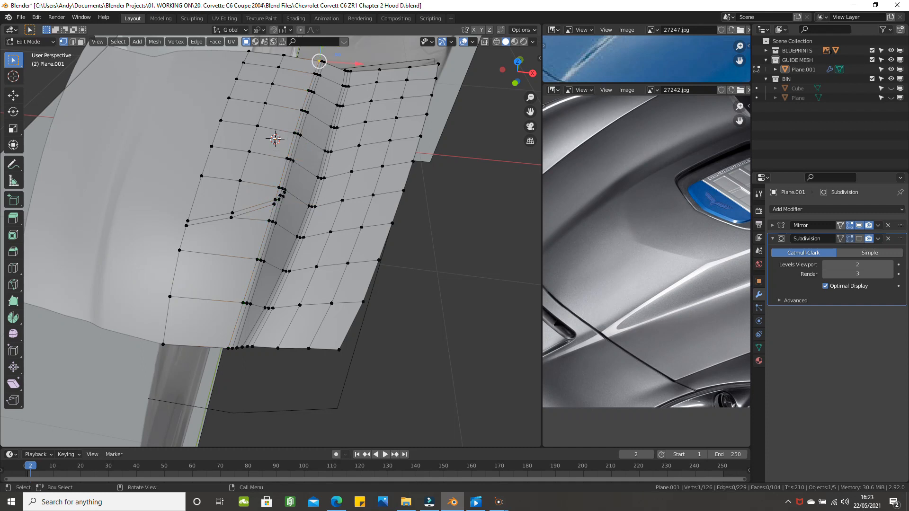
Select the central panel region with its diagonal front strip and compare it with the blueprint in the right orthographic view.
ctrl+shift+click(188, 221)
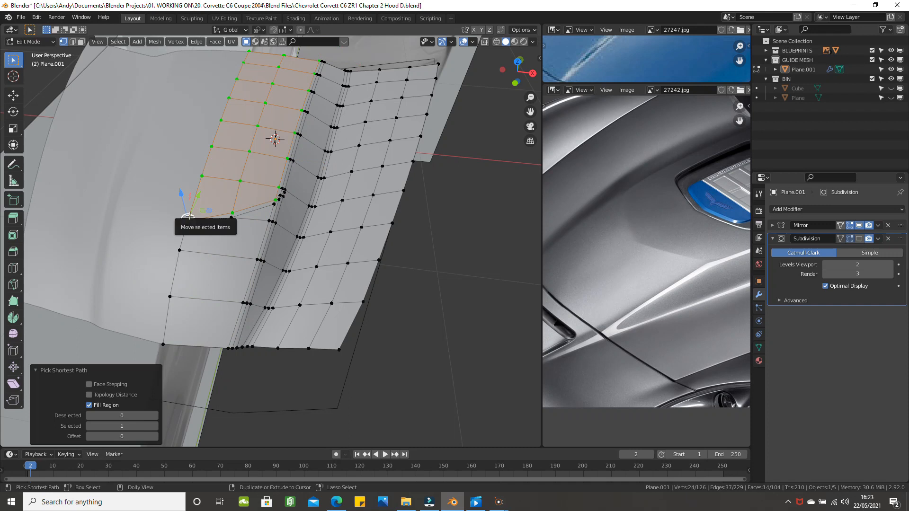
middle_drag(301, 188, 244, 176)
scroll(266, 181, up, 3)
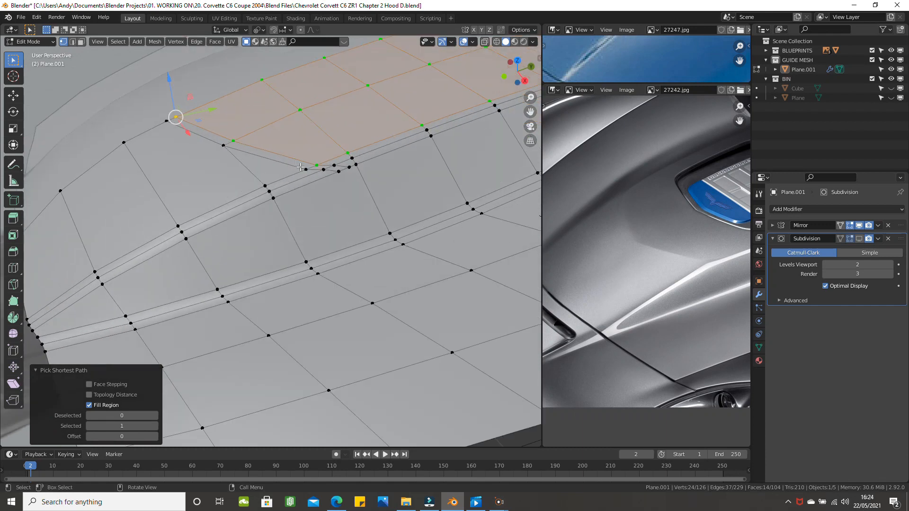
shift+click(300, 167)
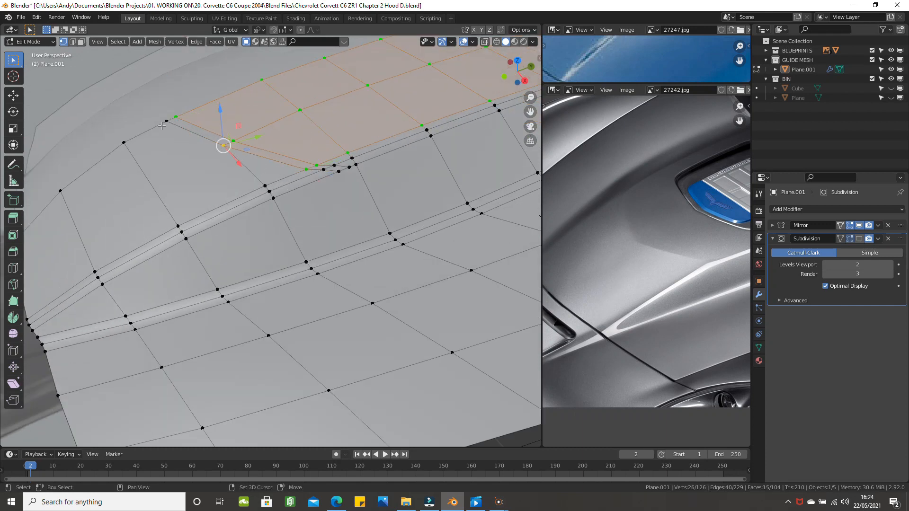
middle_drag(281, 133, 277, 118)
key(KP_5)
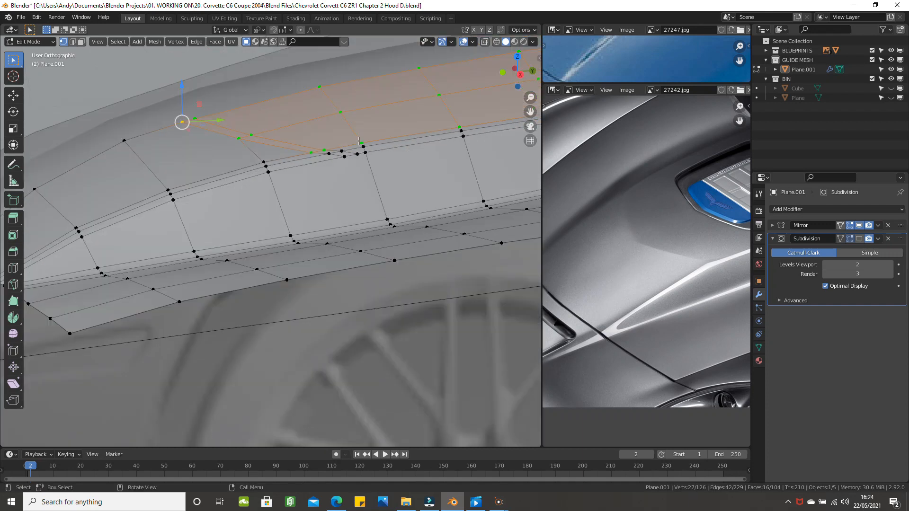
key(KP_3)
scroll(345, 134, down, 5)
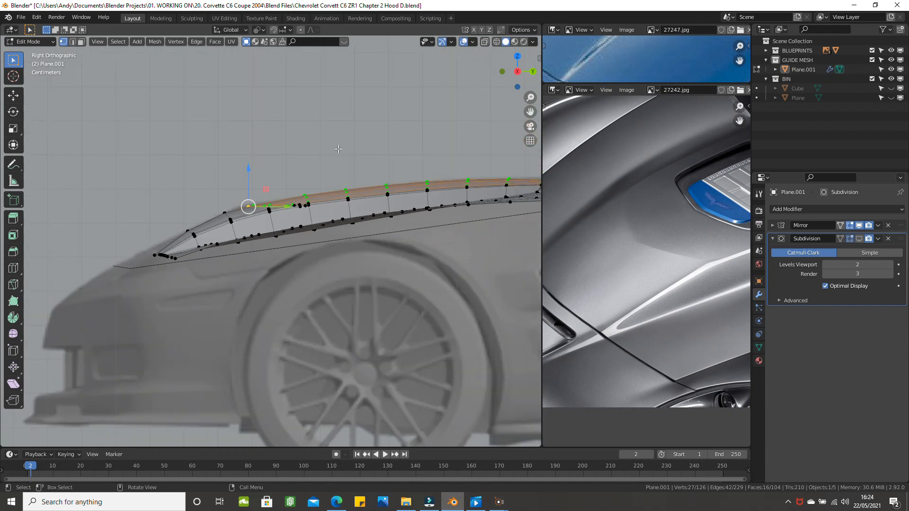
scroll(338, 148, up, 3)
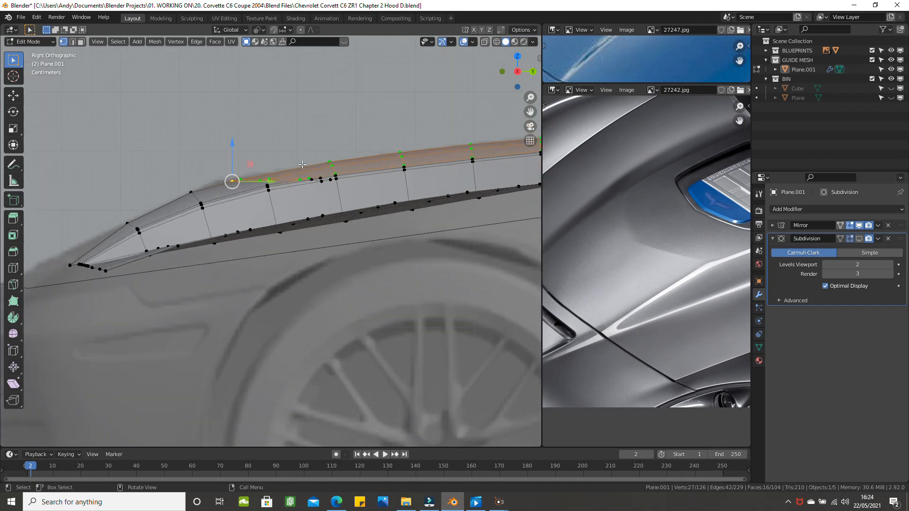
scroll(196, 149, up, 1)
middle_drag(267, 157, 297, 173)
Select the narrow strip along the panel's diagonal front edge and raise it slightly along Z in the right orthographic view.
click(315, 147)
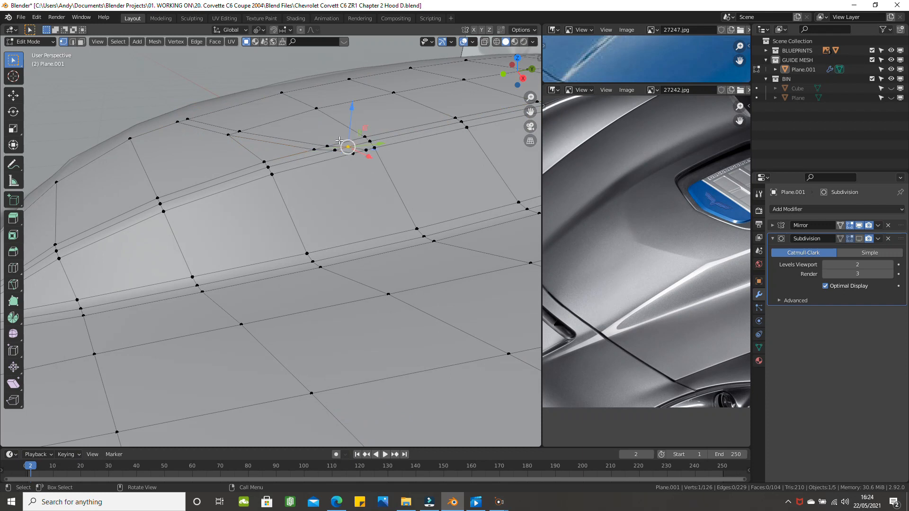
ctrl+click(164, 118)
key(KP_5)
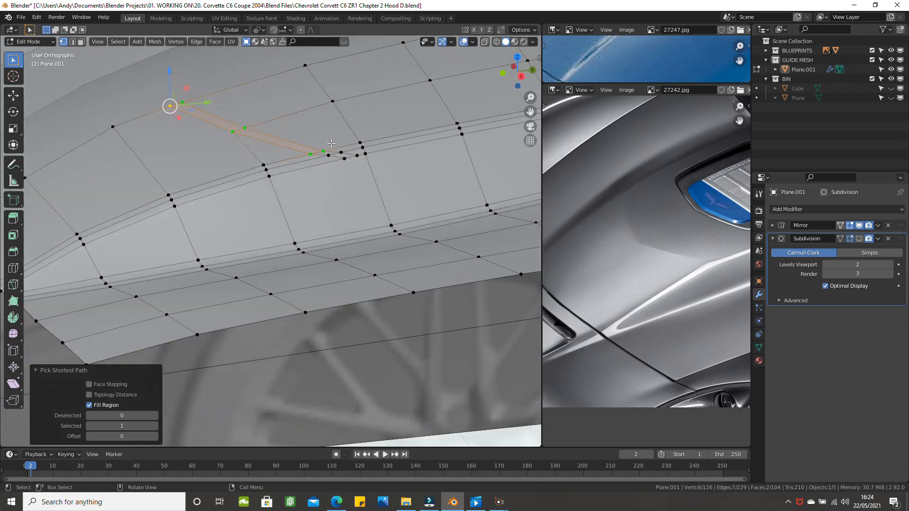
key(KP_3)
scroll(334, 143, up, 1)
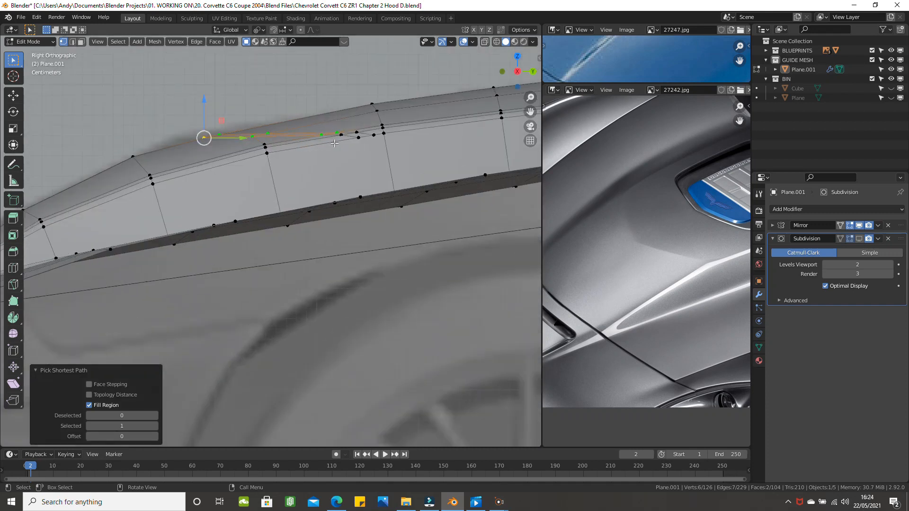
drag(206, 109, 205, 102)
Return to Object Mode and switch the solid shading's lighting to the glossy red MatCap.
middle_drag(205, 102, 358, 154)
key(Tab)
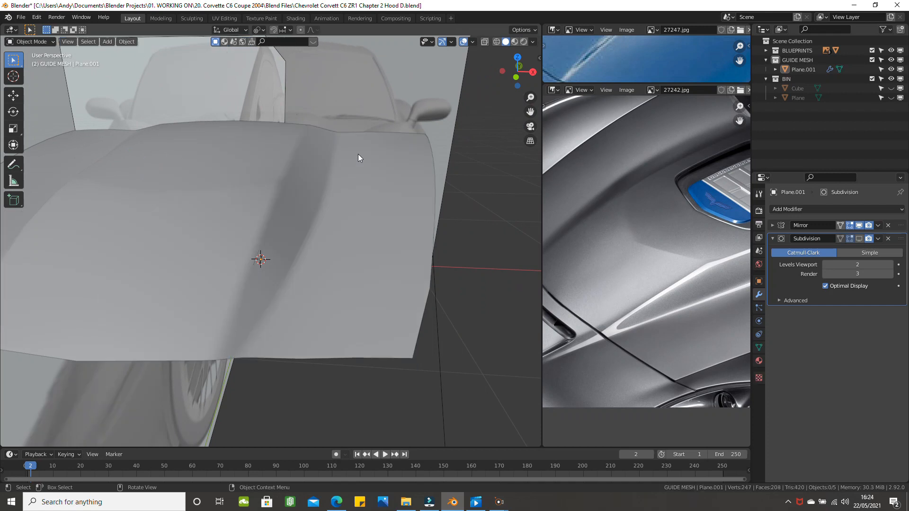
middle_drag(329, 184, 377, 193)
key(Tab)
scroll(341, 175, down, 3)
key(Tab)
key(alt+a)
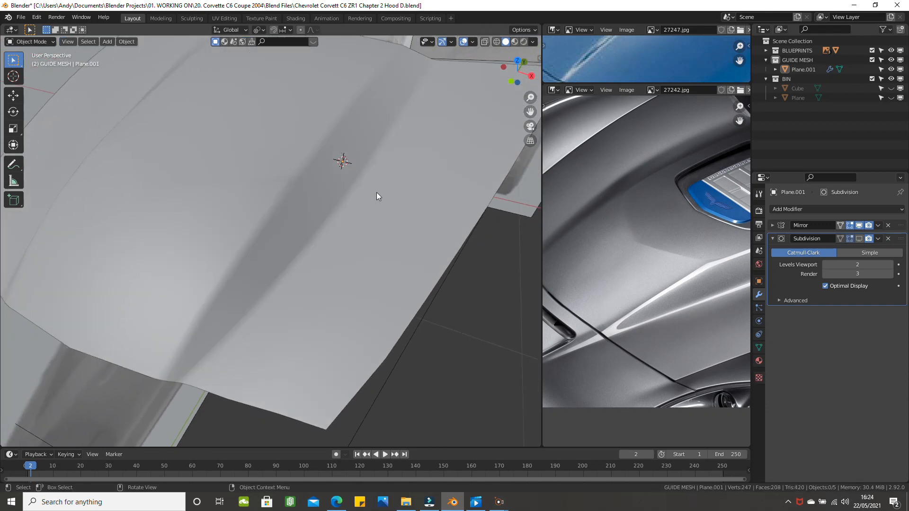
click(531, 42)
click(523, 88)
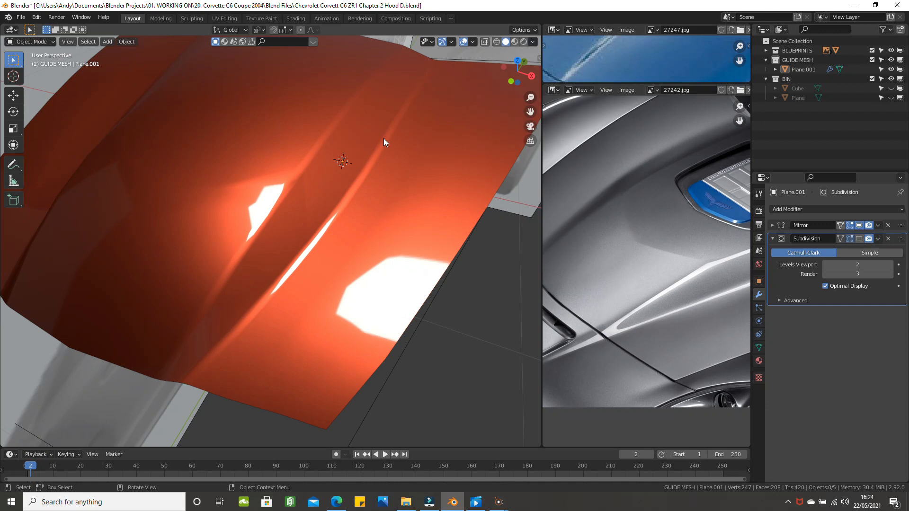
Enable the Subdivision modifier in the viewport and inspect the reflections around the raised front strip in Edit Mode.
middle_drag(330, 175, 309, 173)
scroll(369, 173, up, 1)
click(859, 238)
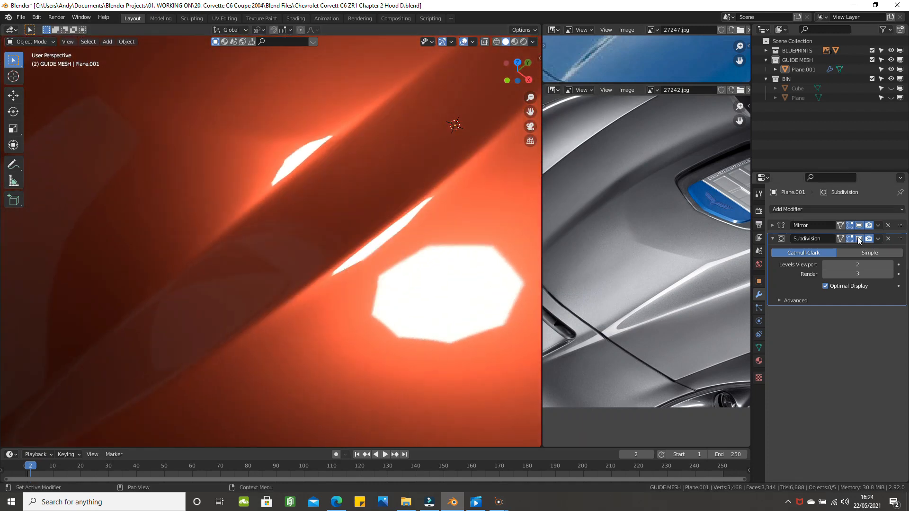
mouse_move(419, 193)
middle_down()
mouse_move(433, 220)
mouse_move(442, 211)
mouse_move(410, 193)
middle_up()
scroll(400, 192, down, 4)
middle_drag(316, 219, 321, 195)
key(Tab)
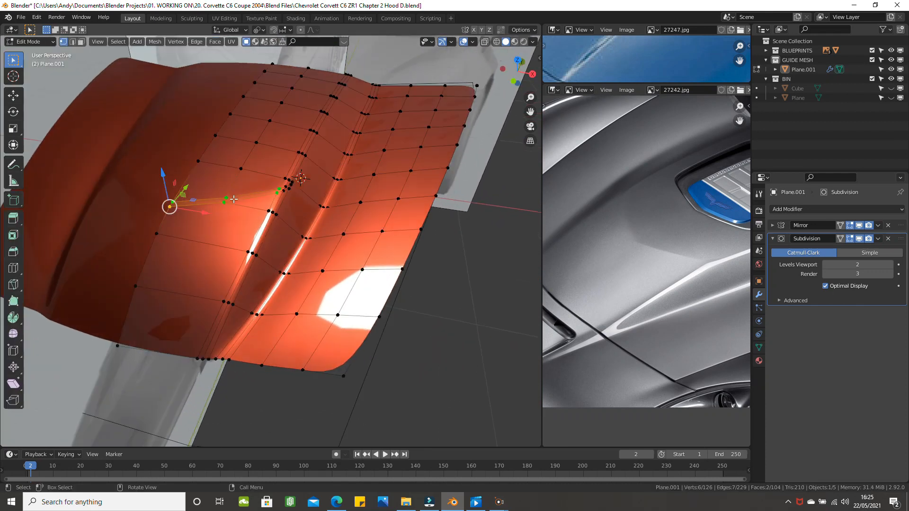
scroll(226, 199, up, 6)
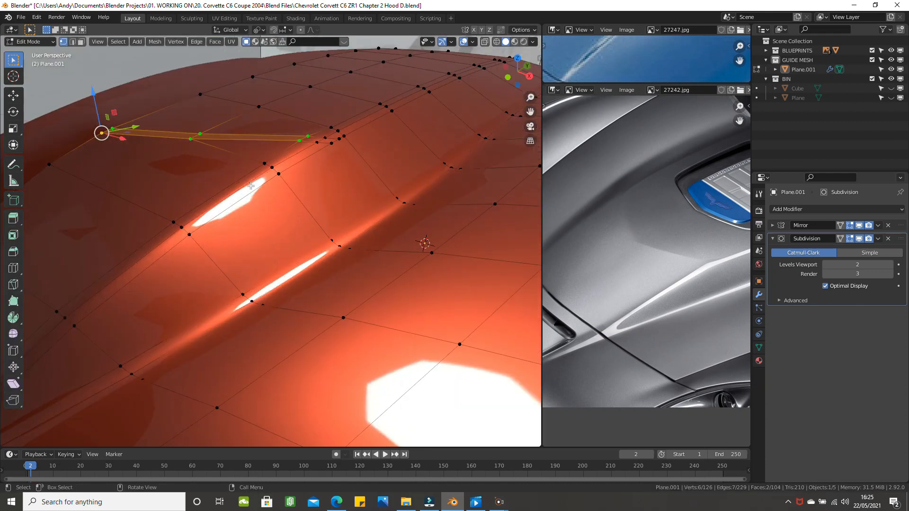
Inspect the reflections around the raised diagonal strip from the front and return to Object Mode.
middle_drag(238, 202, 166, 201)
middle_drag(288, 162, 280, 160)
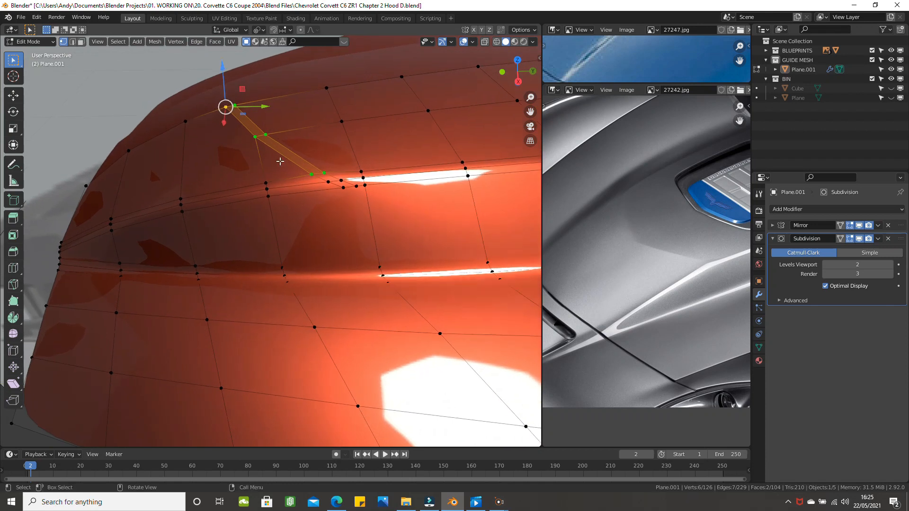
scroll(280, 160, up, 2)
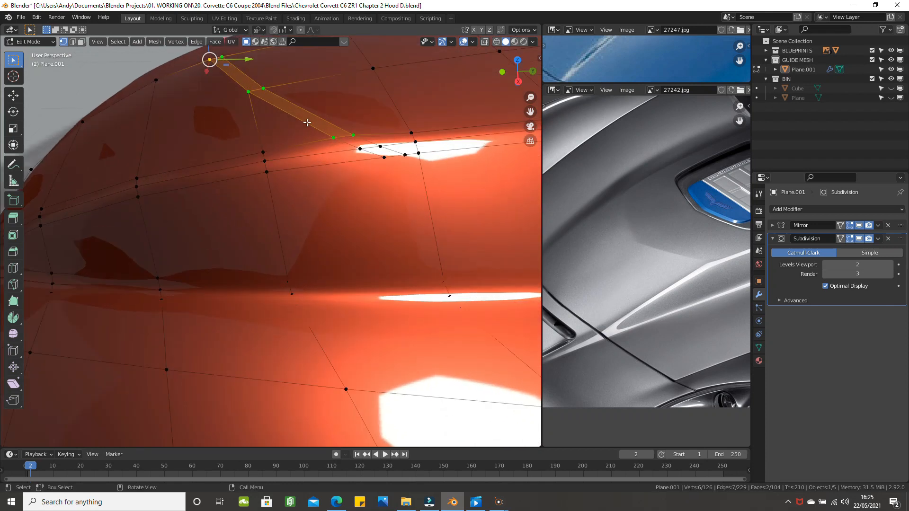
scroll(307, 123, down, 2)
key(Tab)
middle_drag(372, 189, 409, 194)
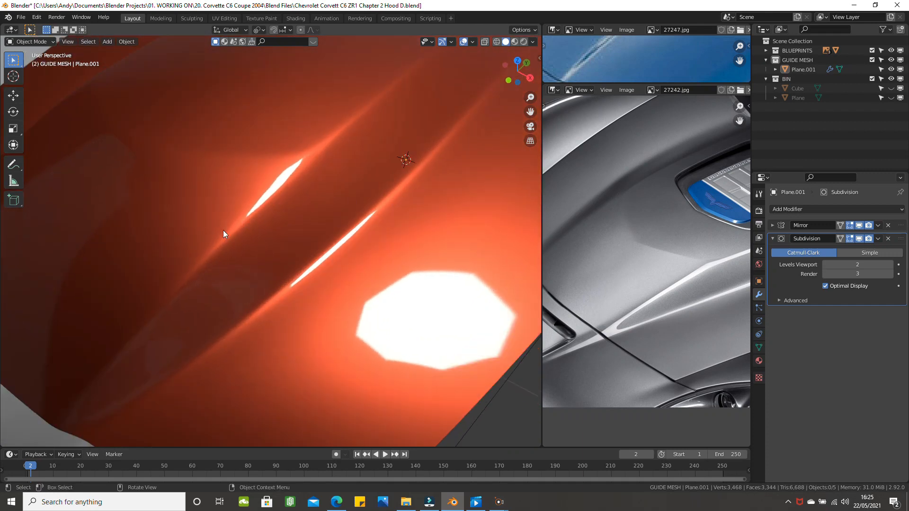
Examine the whole smoothed hood from several angles, checking the reflections along the central panel's raised edges and side creases.
scroll(309, 175, down, 5)
middle_drag(292, 195, 311, 199)
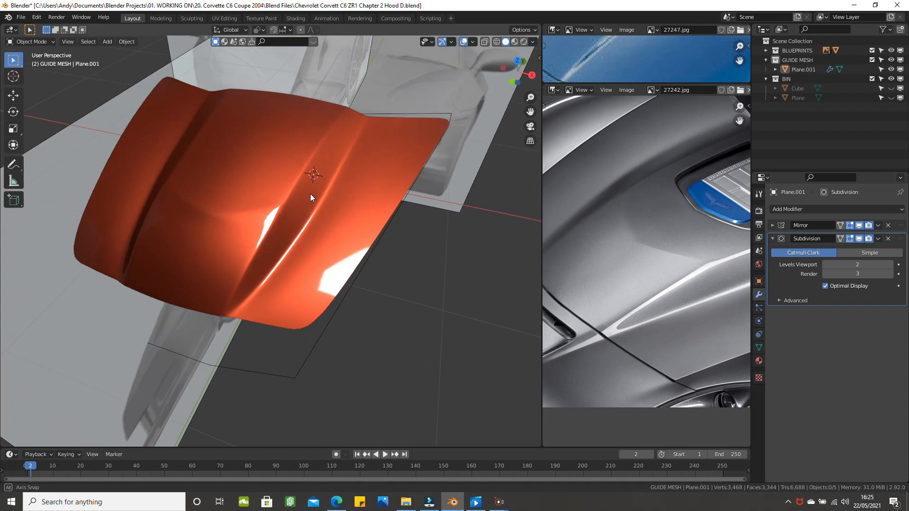
scroll(257, 211, up, 3)
middle_drag(257, 211, 138, 214)
scroll(263, 205, up, 4)
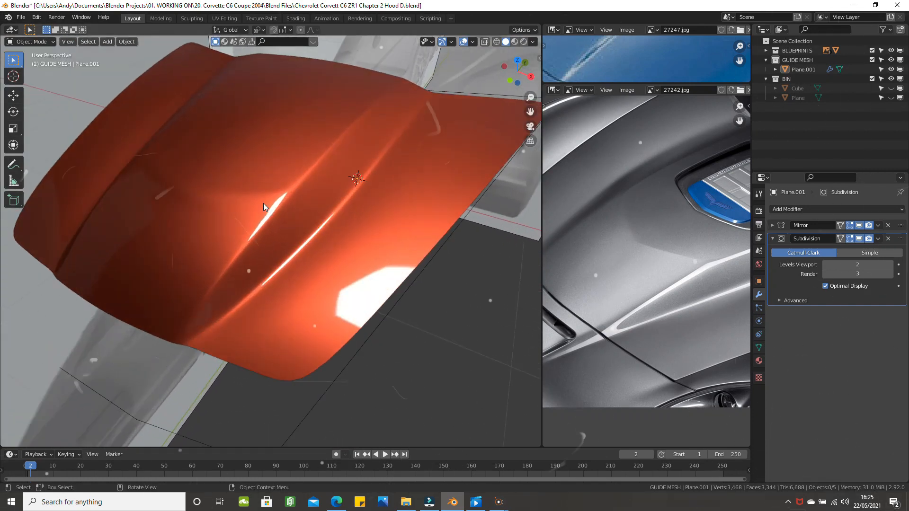
scroll(263, 204, down, 1)
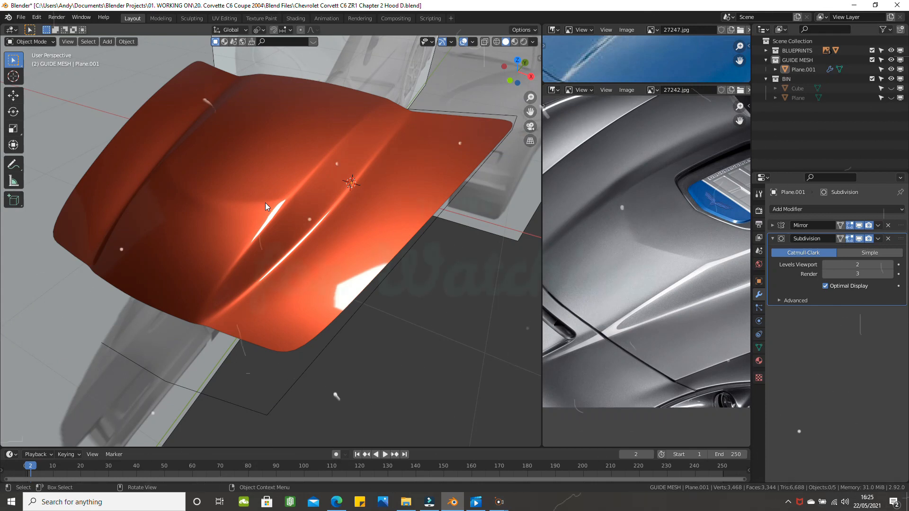
mouse_move(265, 202)
middle_down()
mouse_move(247, 183)
mouse_move(253, 196)
middle_up()
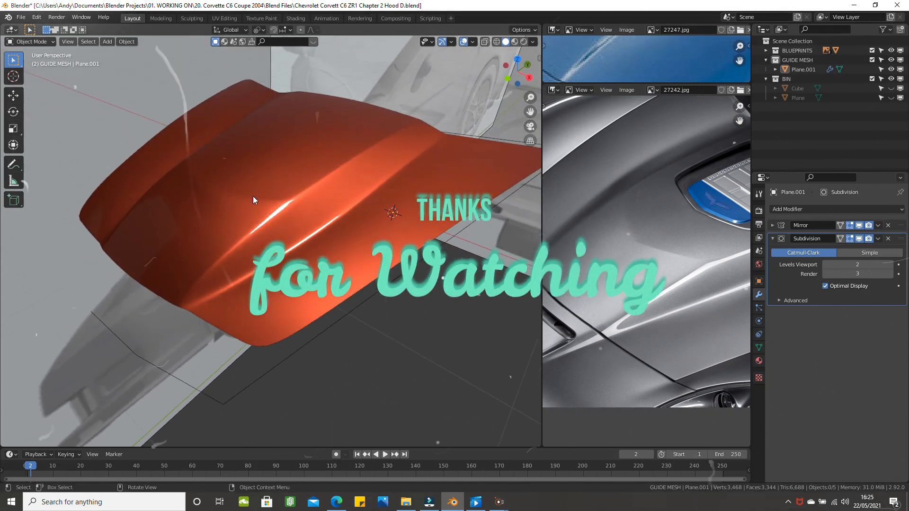
scroll(254, 196, up, 1)
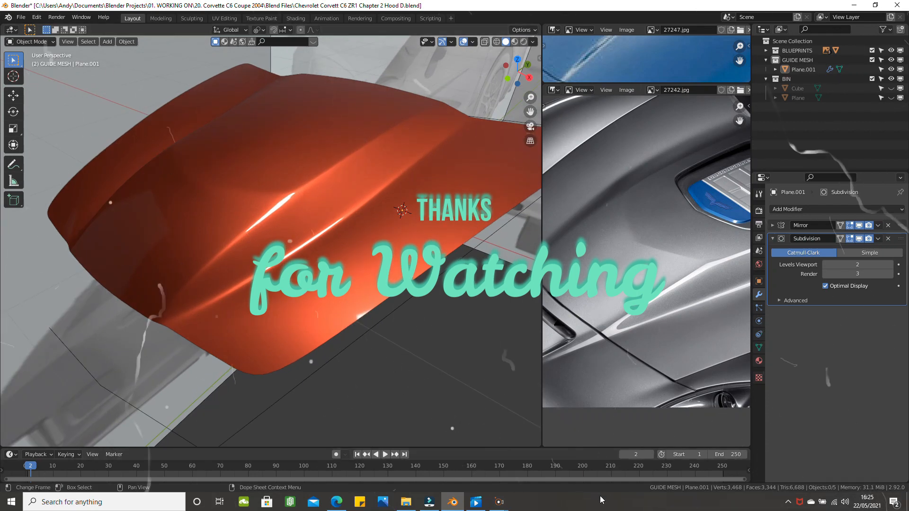